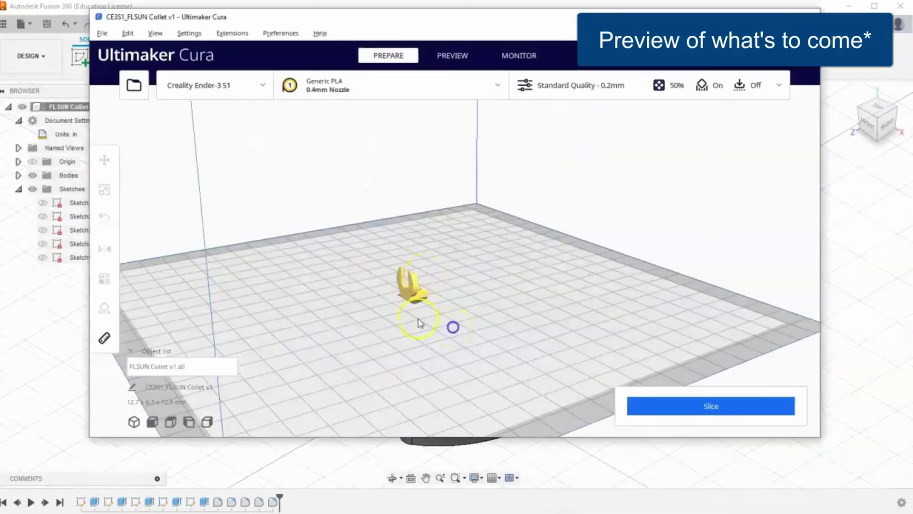
left_click(105, 219)
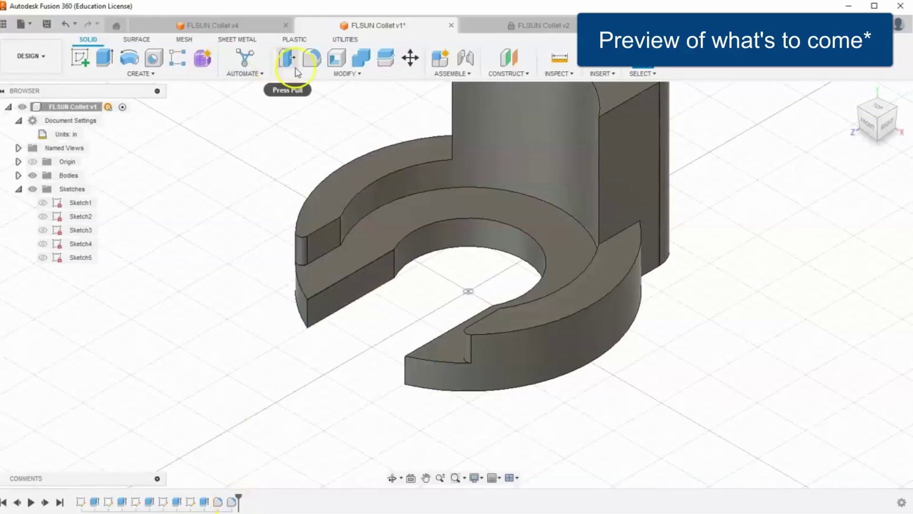
left_click(346, 73)
left_click(300, 109)
left_click(305, 287)
left_click(421, 361)
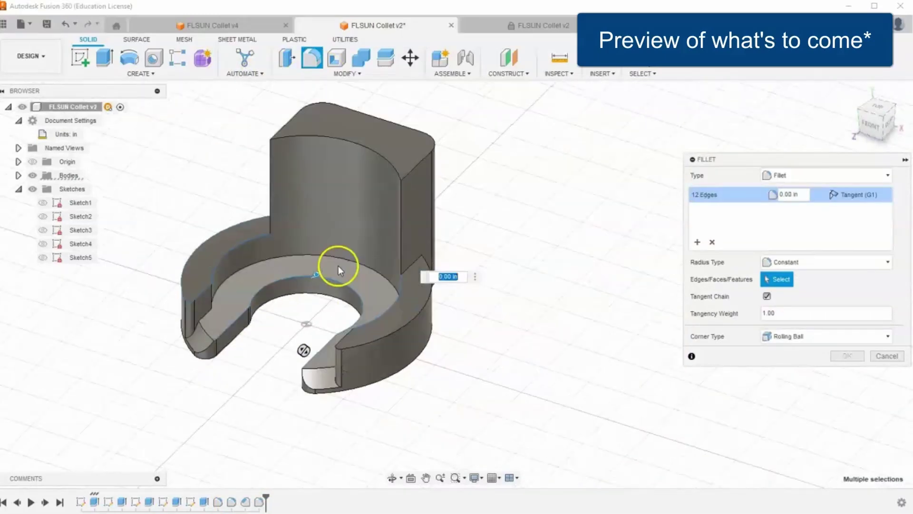
left_click(313, 135)
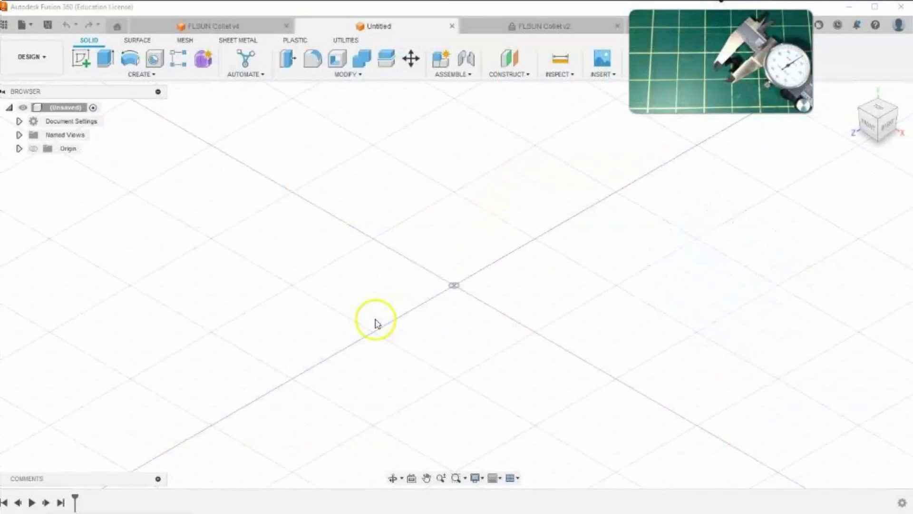
Start a new sketch on the horizontal origin plane
left_click(376, 320)
left_click(79, 57)
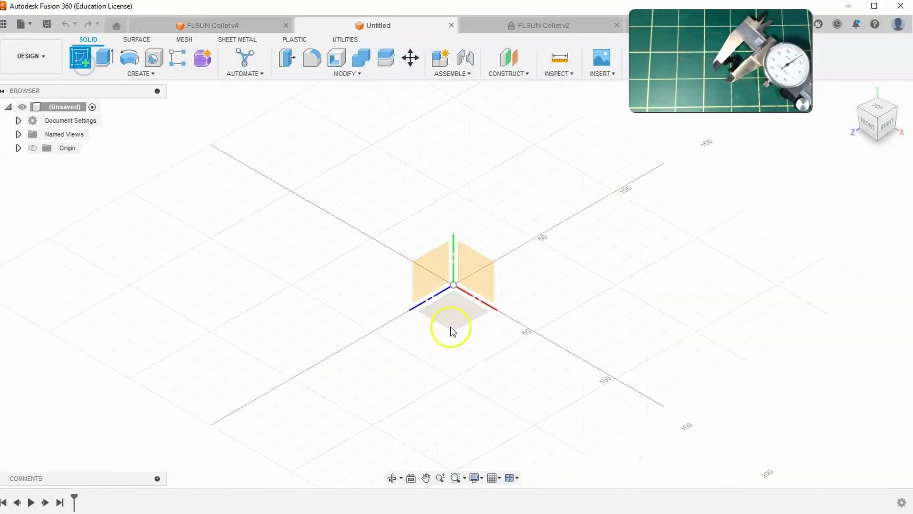
left_click(456, 310)
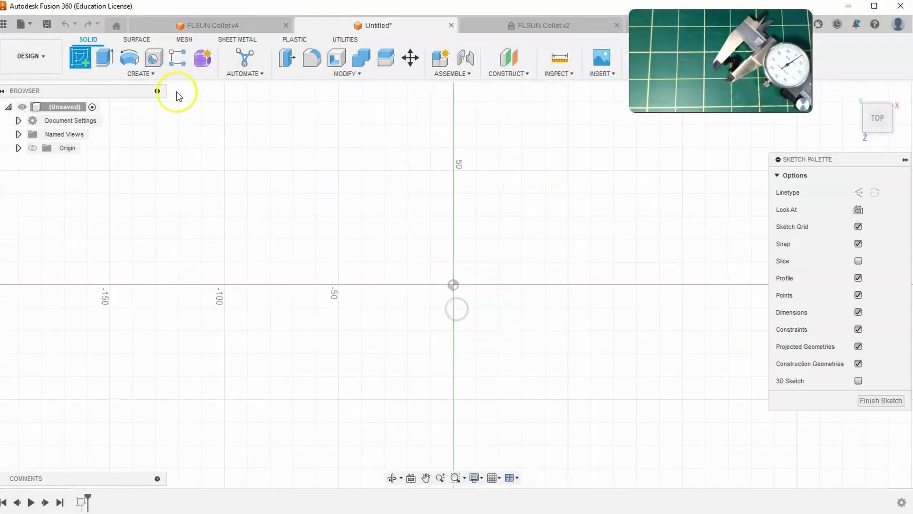
left_click(130, 58)
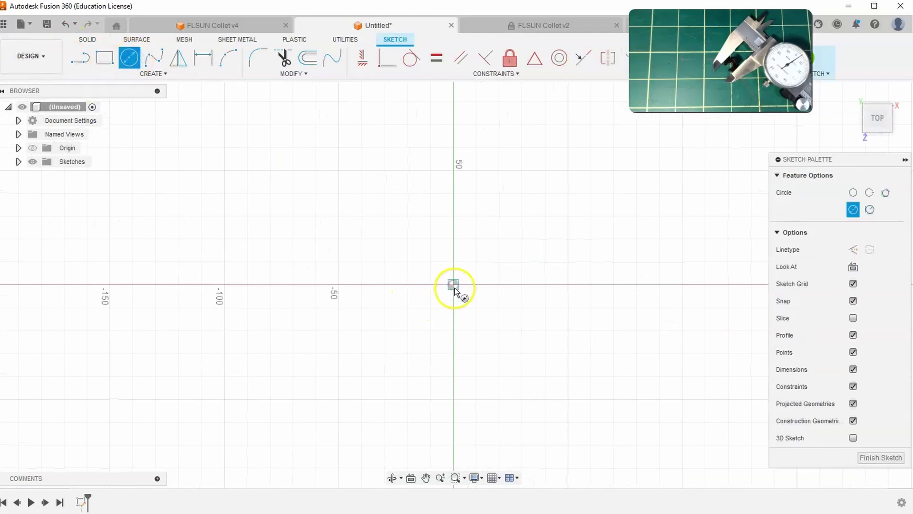
left_click(510, 233)
right_click(476, 232)
Change the document's active units to inches
left_click(192, 97)
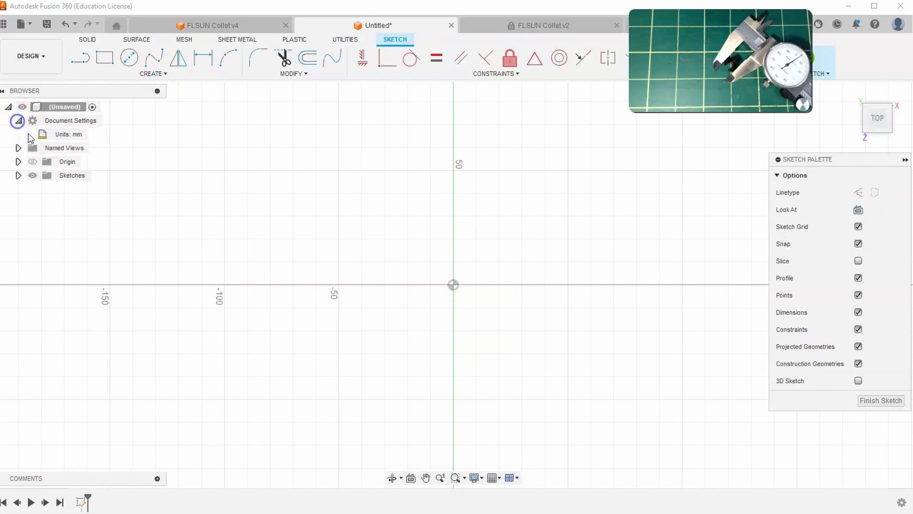
left_click(94, 135)
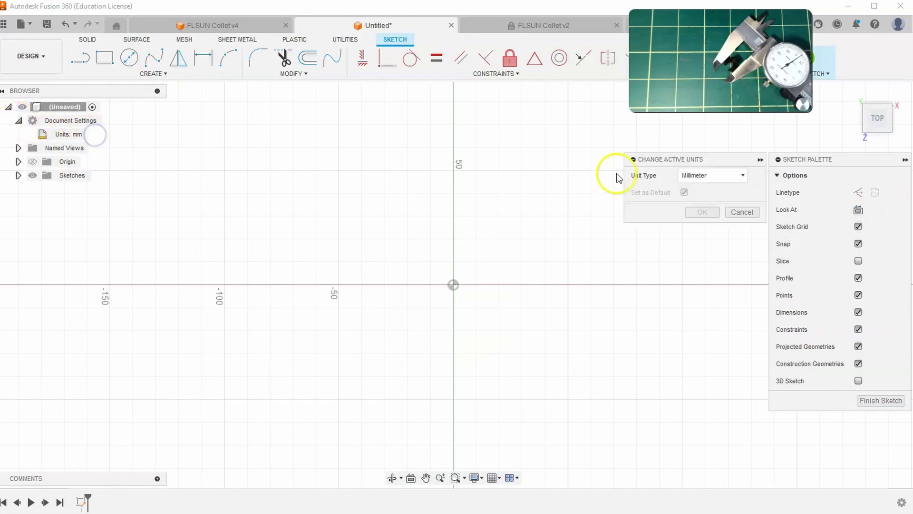
left_click(697, 171)
left_click(705, 224)
left_click(705, 213)
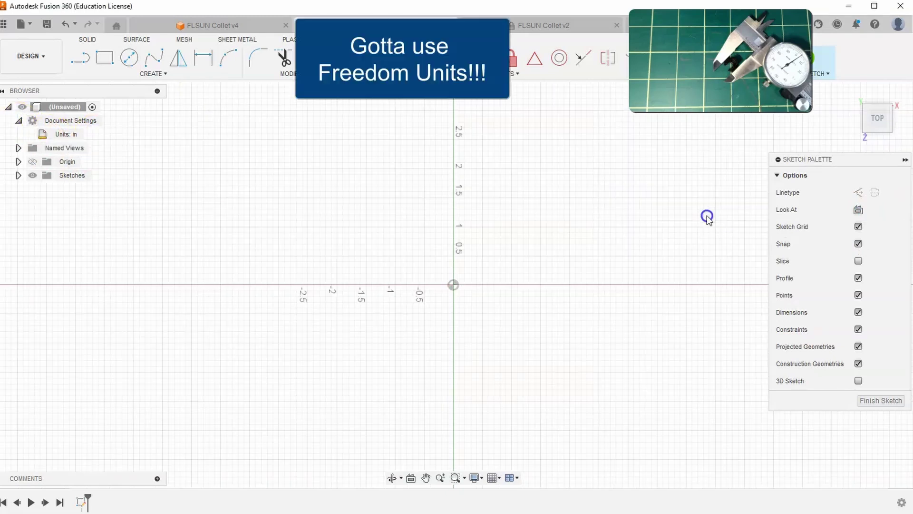
Sketch a 0.50 in diameter circle centred on the origin
left_click(129, 58)
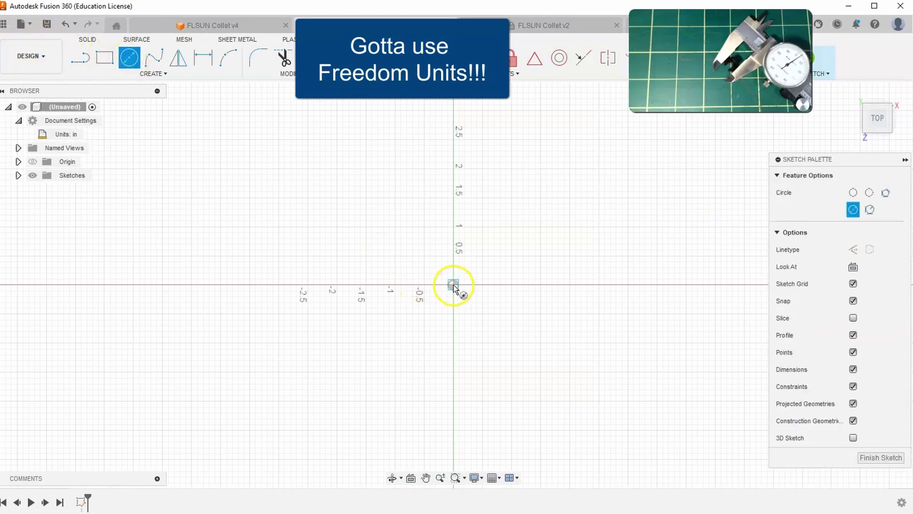
left_click(453, 285)
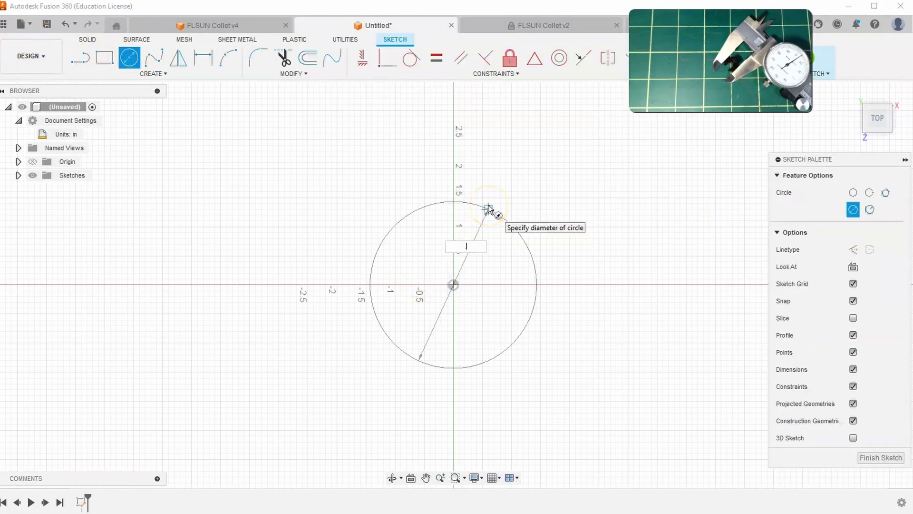
key("Return")
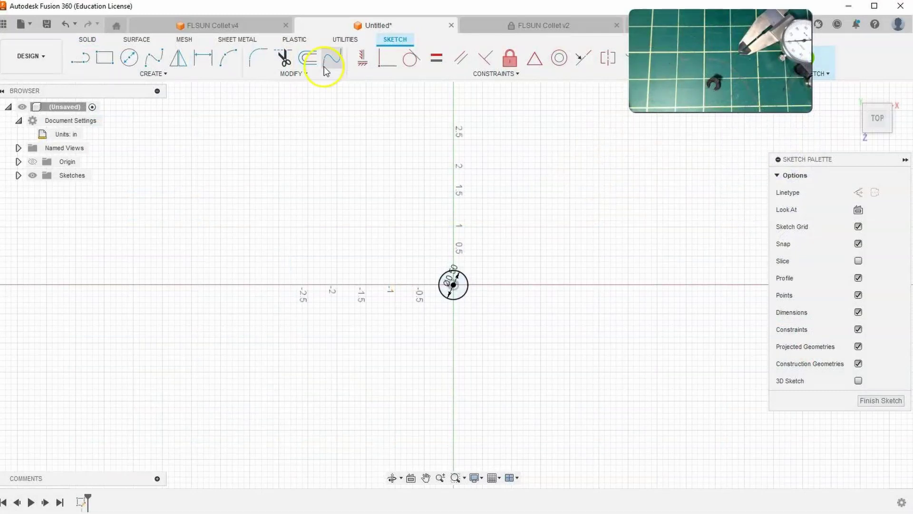
Offset the 0.50 in circle inward by 0.06 in to form a concentric inner circle
key("o")
scroll(480, 286, "up", 4)
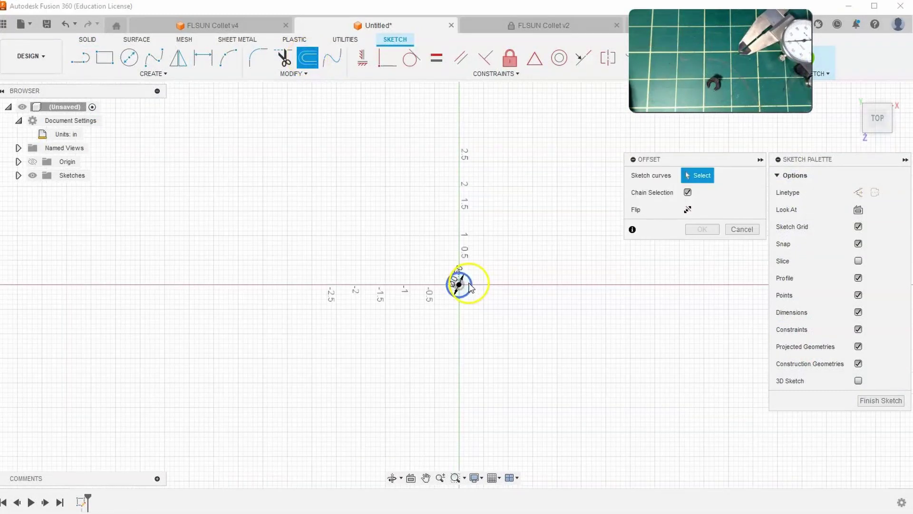
left_click(474, 276)
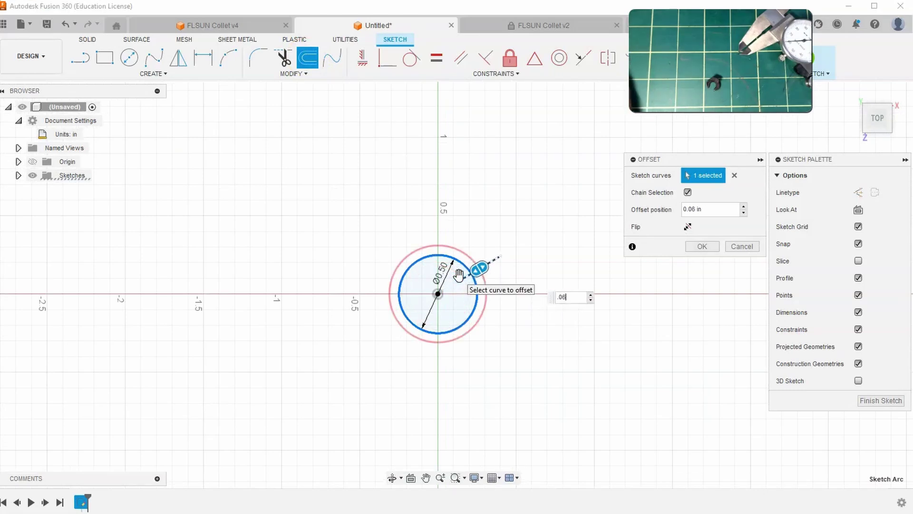
left_click_drag(485, 268, 481, 273)
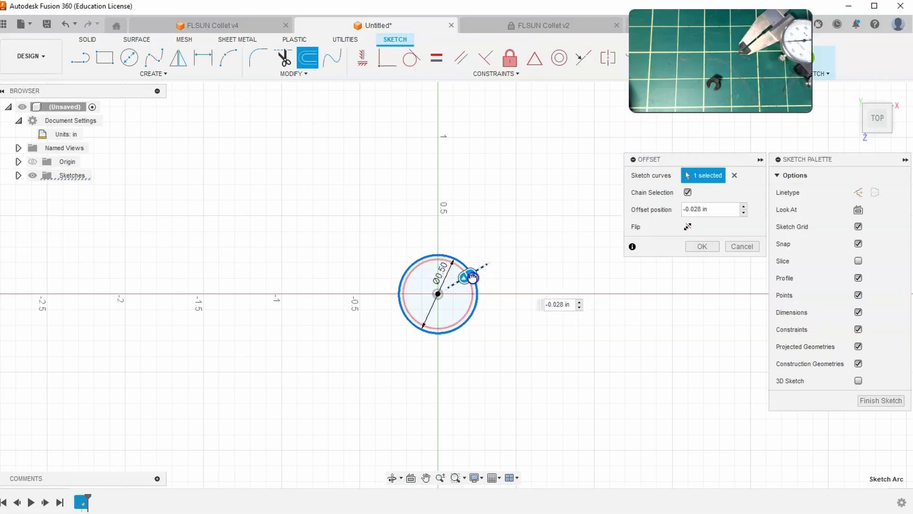
type("-.06")
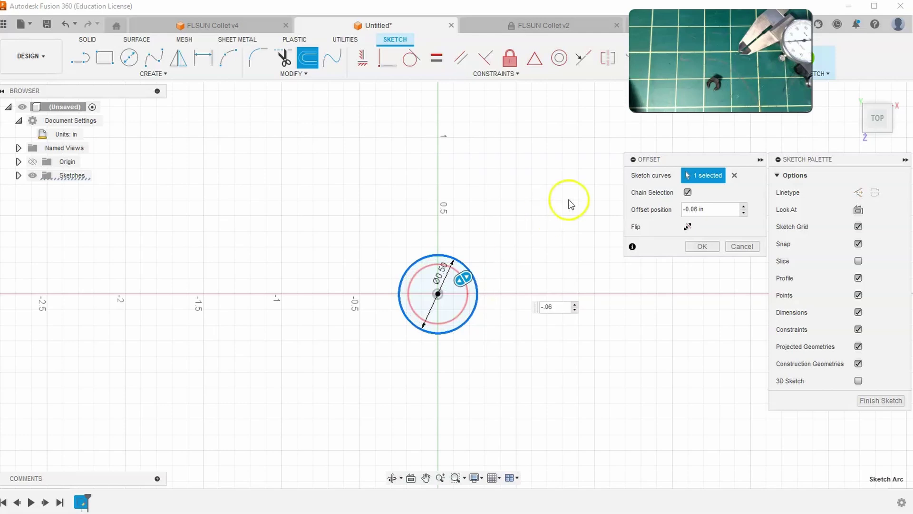
key("Return")
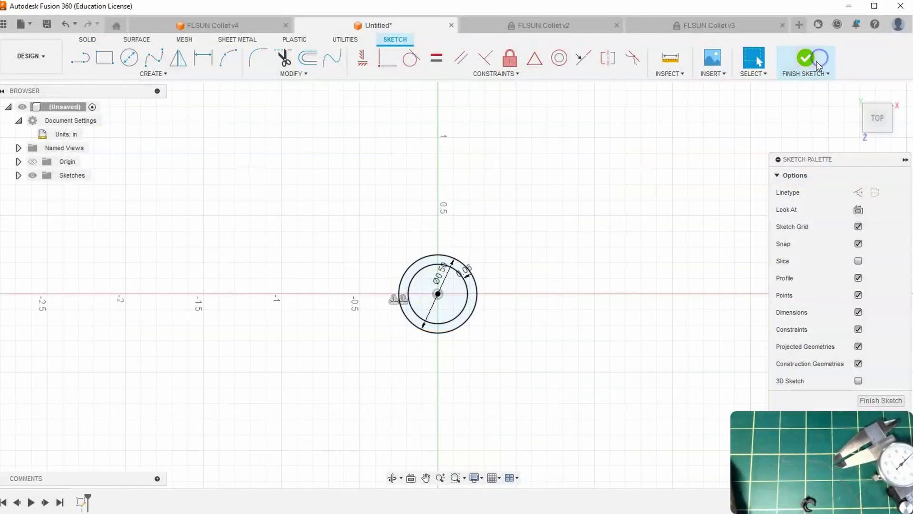
Finish the sketch and extrude the ring profile between the two circles upward as a new body
left_click(823, 59)
left_click(850, 89)
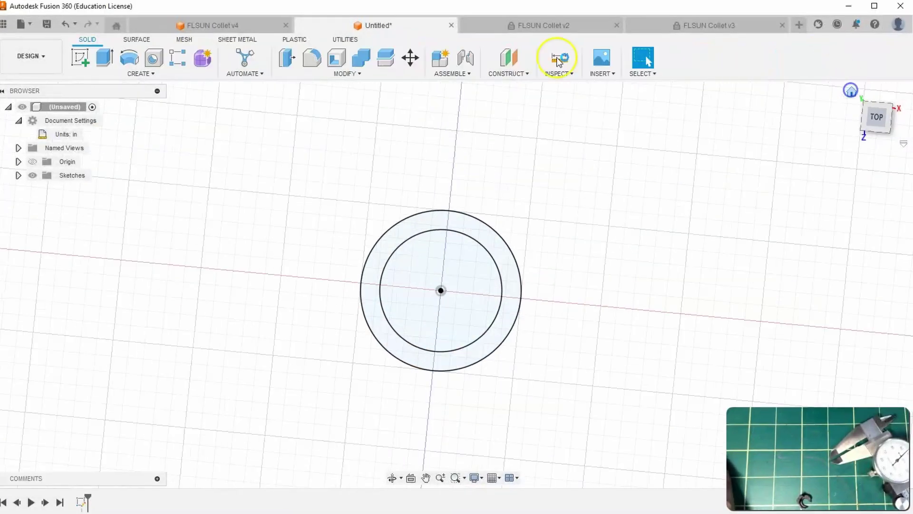
left_click(106, 58)
left_click(493, 178)
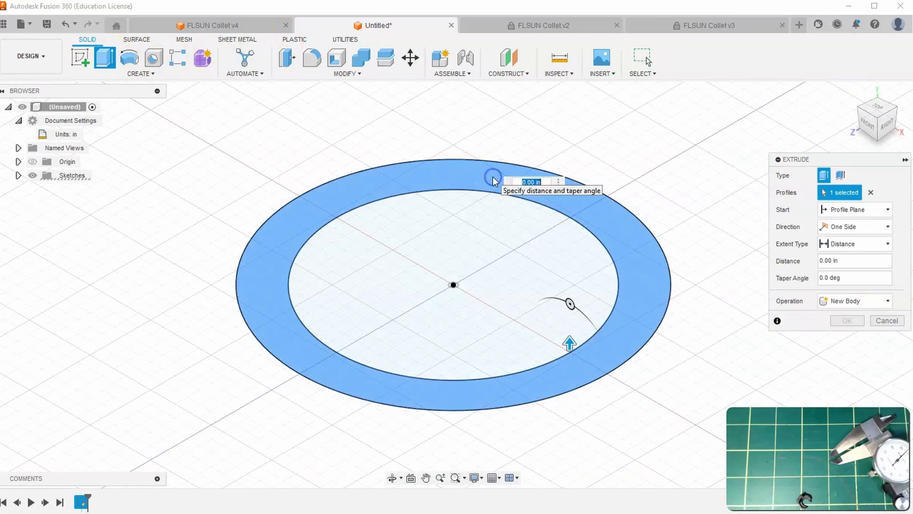
key("BackSpace")
type("0.3")
key("Return")
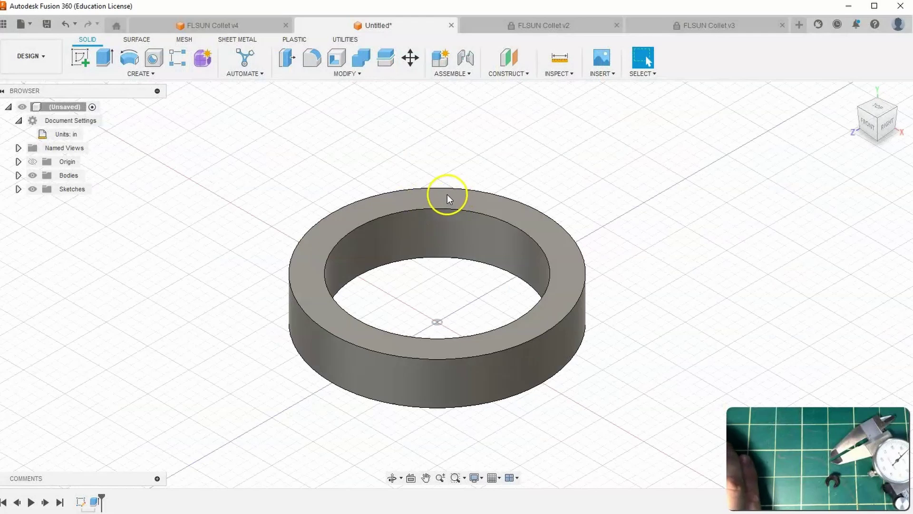
On the ring's top face, sketch a three-sided open rectangle crossing the ring's wall and constrain its slanted side to vertical
left_click(447, 195)
left_click(81, 58)
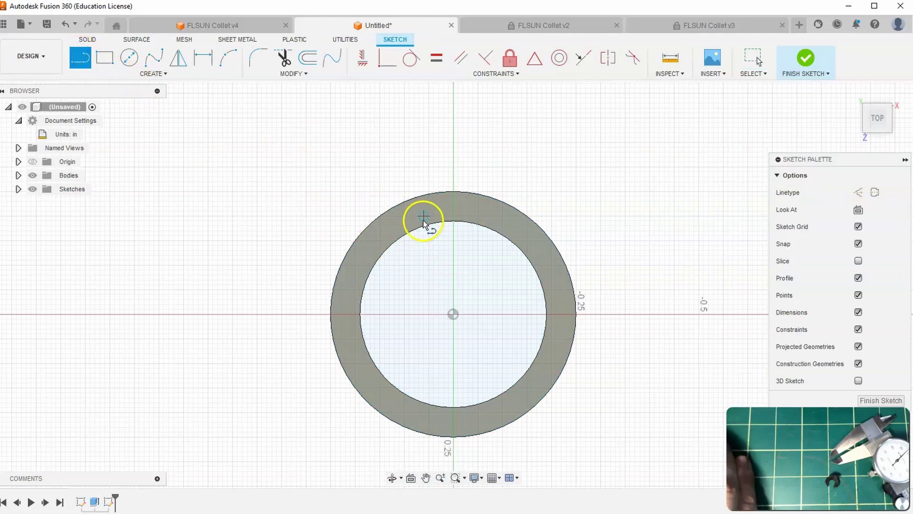
left_click_drag(407, 237, 406, 116)
left_click(407, 112)
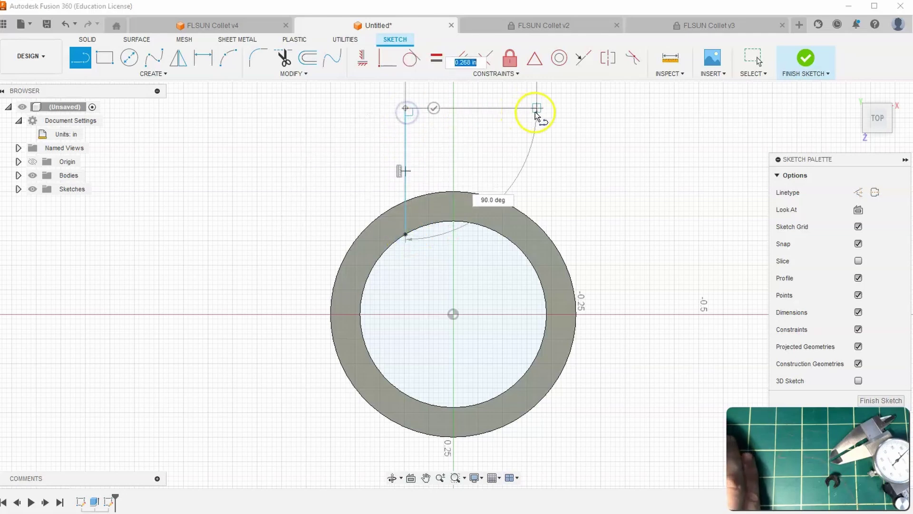
left_click(516, 248)
right_click(597, 193)
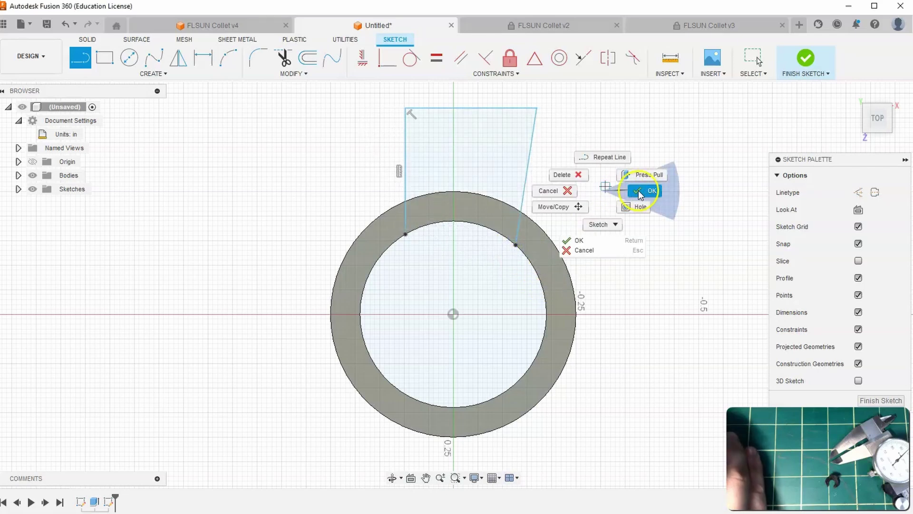
left_click(643, 190)
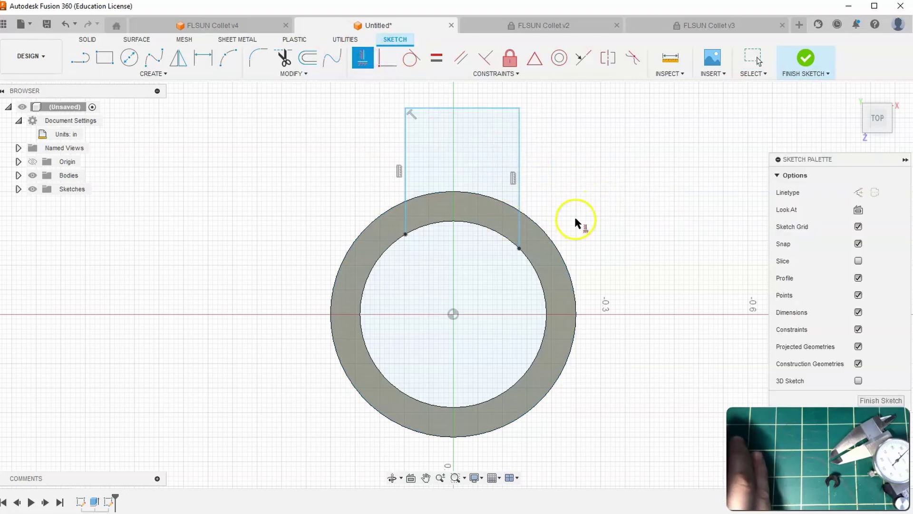
right_click(606, 218)
left_click(647, 212)
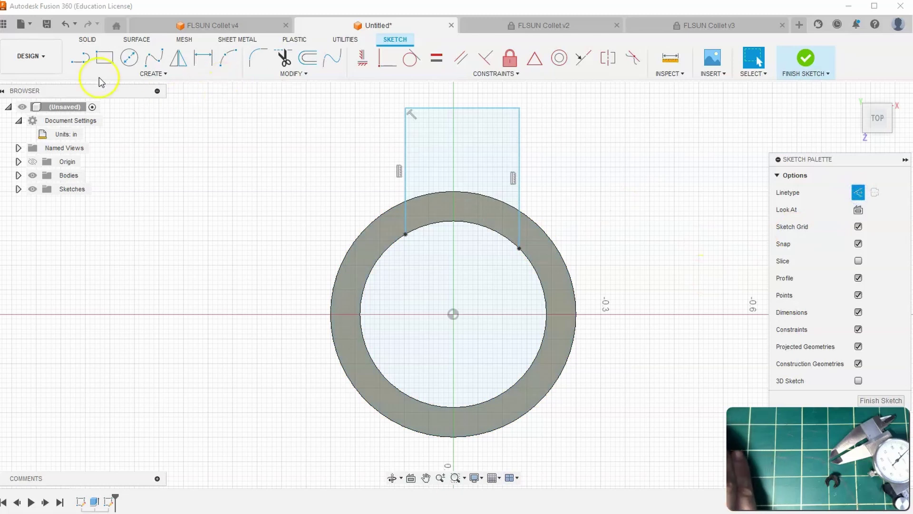
Draw a construction line from the midpoint of the rectangle's outer horizontal line to the ring's centre
left_click(463, 109)
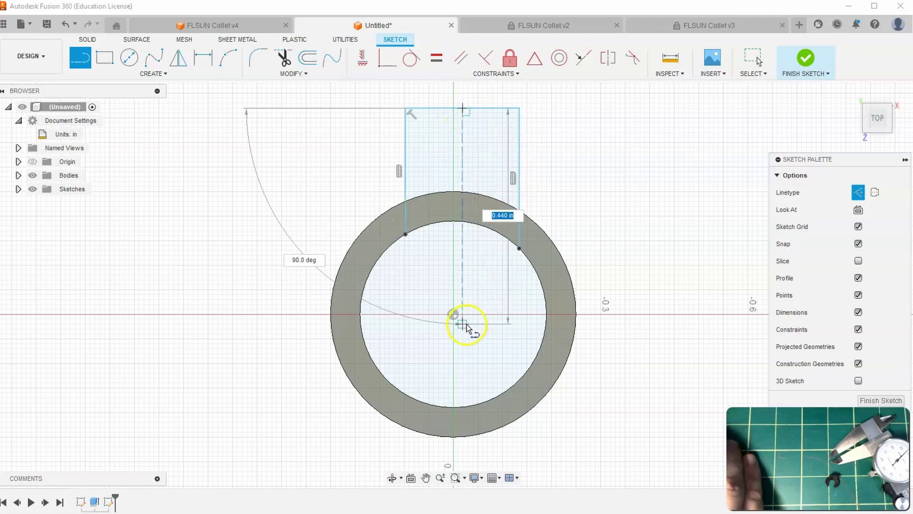
left_click(454, 315)
right_click(619, 251)
left_click(653, 251)
Constrain the construction line to vertical so the open rectangle is centred on the ring
left_click(460, 172)
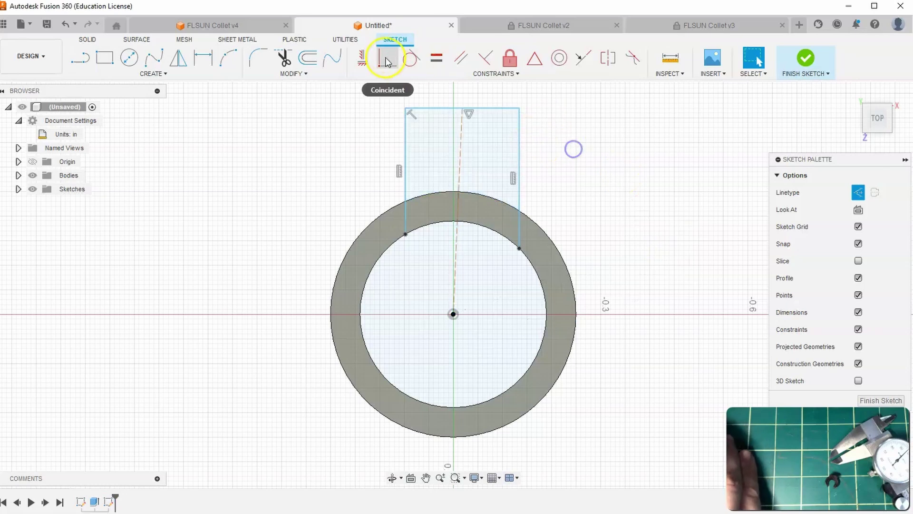
left_click(365, 61)
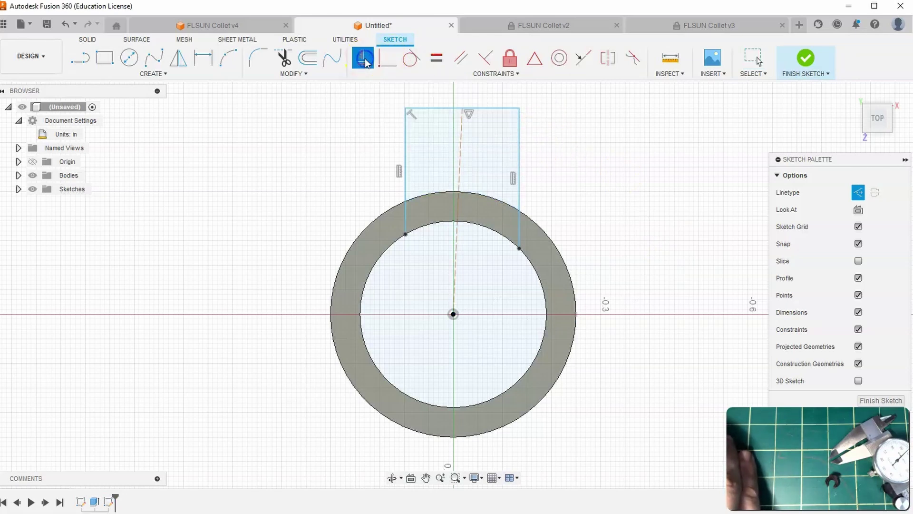
left_click(460, 139)
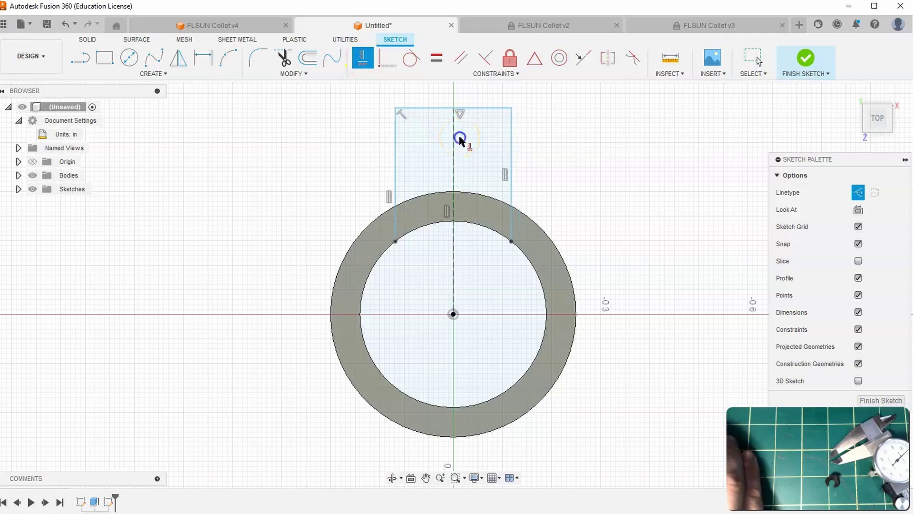
right_click(602, 190)
left_click(636, 190)
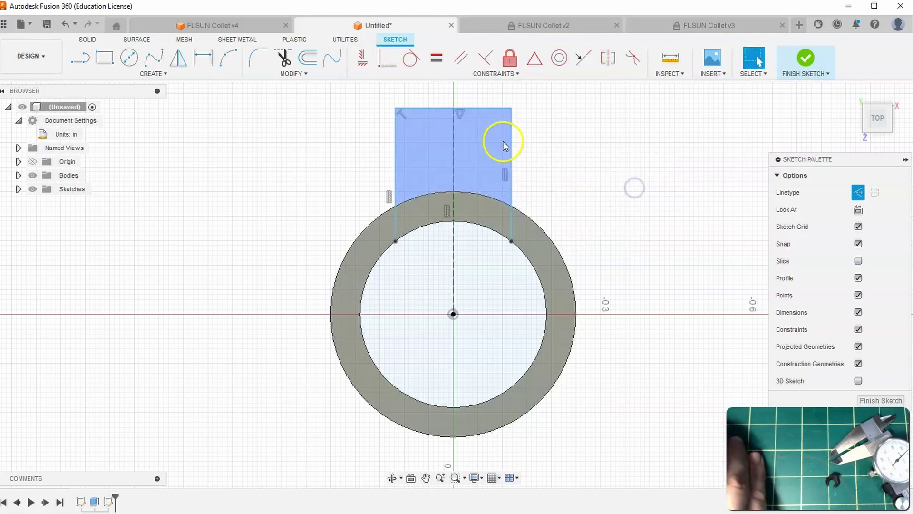
Dimension the open rectangle's width across its two vertical sides at 0.3 in
left_click_drag(513, 150, 525, 151)
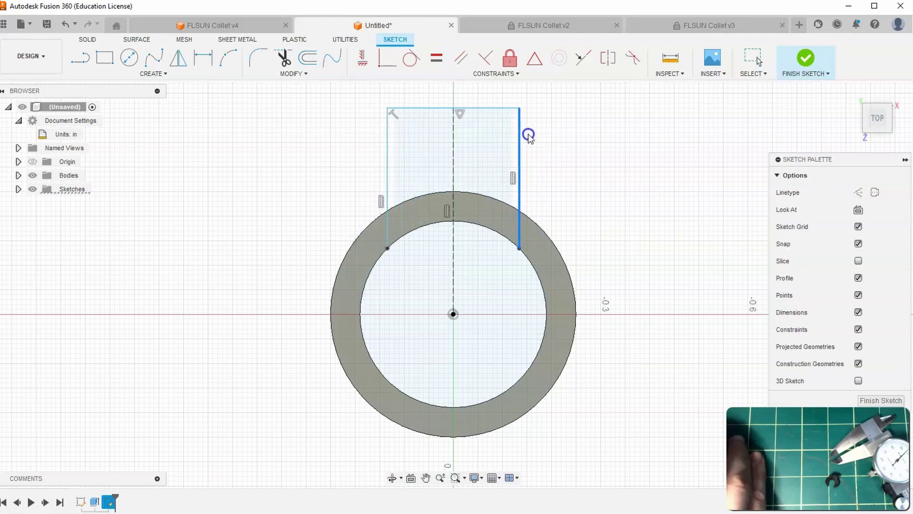
scroll(573, 180, "down", 1)
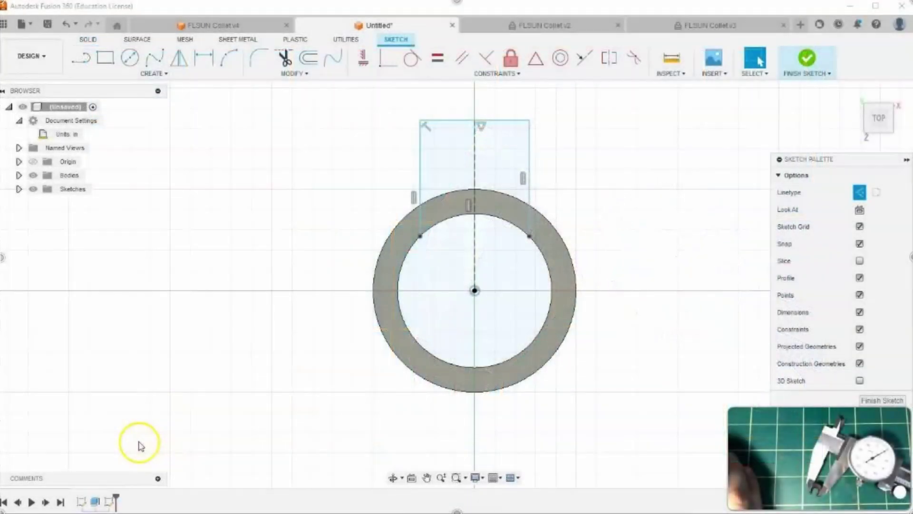
left_click(204, 57)
left_click(479, 121)
left_click(507, 107)
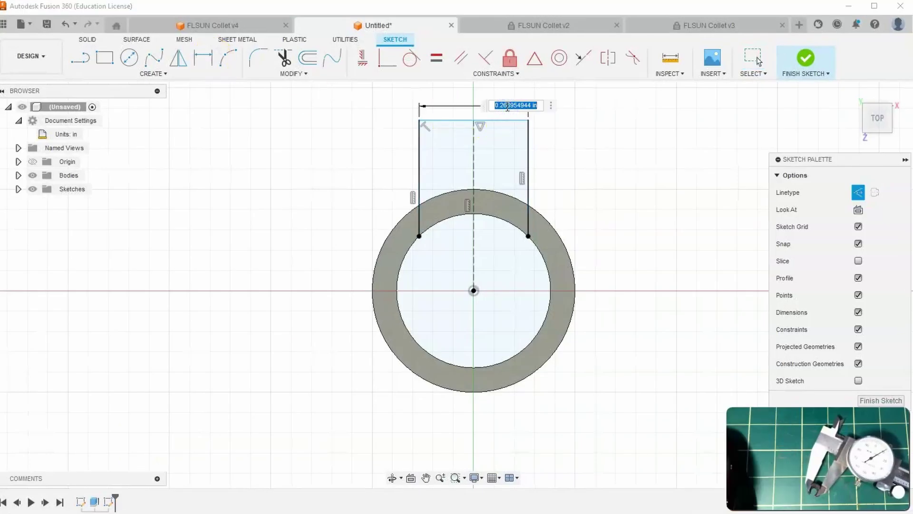
type("0.3")
key("Return")
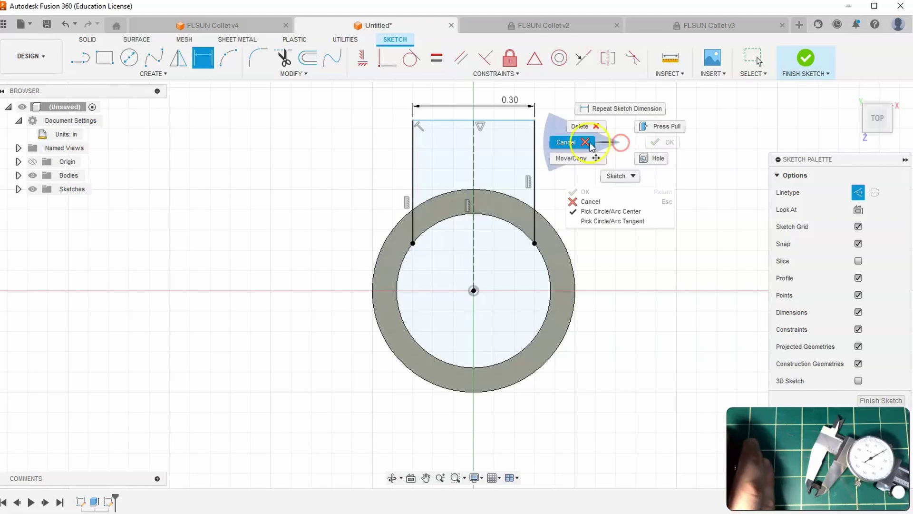
left_click(585, 142)
Move the open rectangle's outer horizontal line closer to the ring's outer edge
left_click_drag(497, 123, 495, 152)
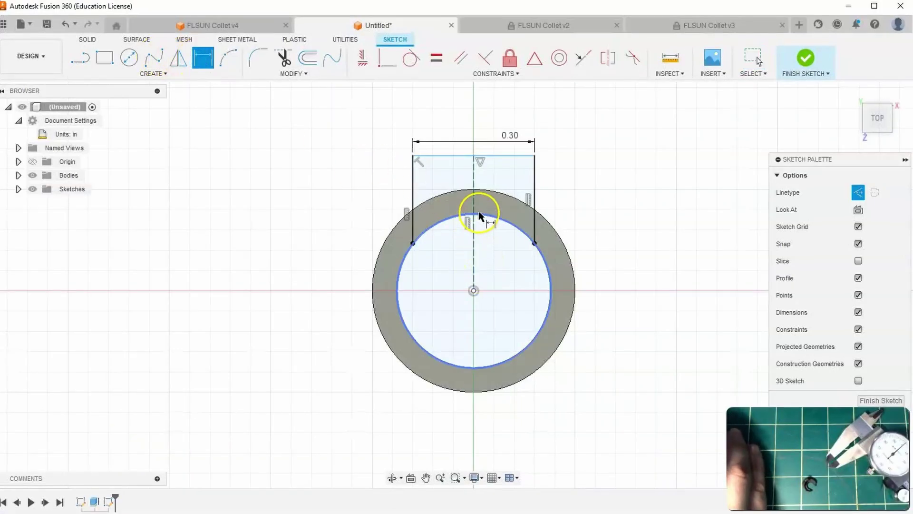
right_click(374, 205)
left_click(340, 200)
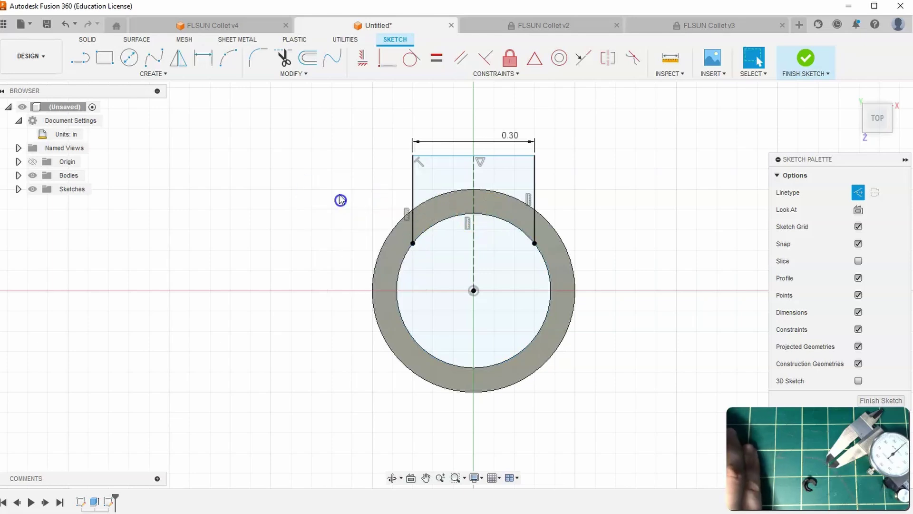
Place a sketch point where the construction line crosses the ring's inner circle
left_click(137, 74)
left_click(114, 187)
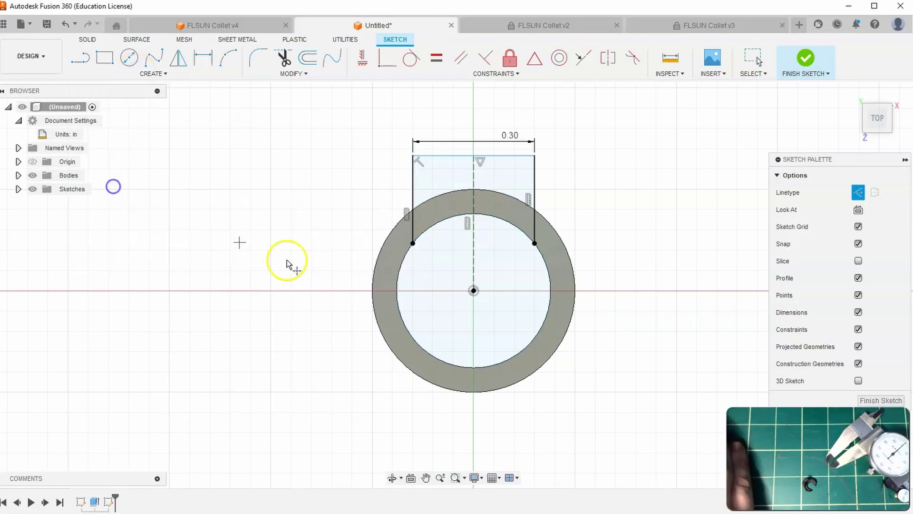
key("Escape")
left_click(475, 214)
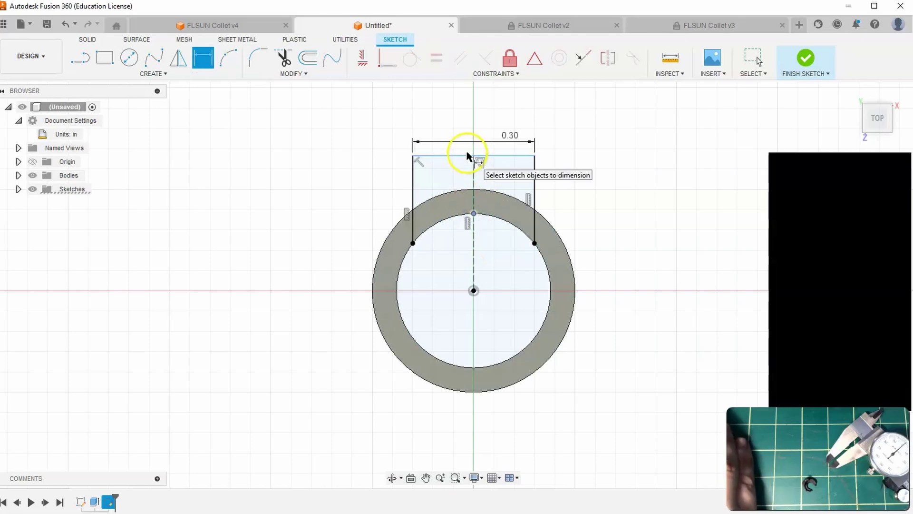
Dimension the distance from the inner-circle point to the rectangle's outer line at 0.1 in and finish the sketch
left_click(354, 183)
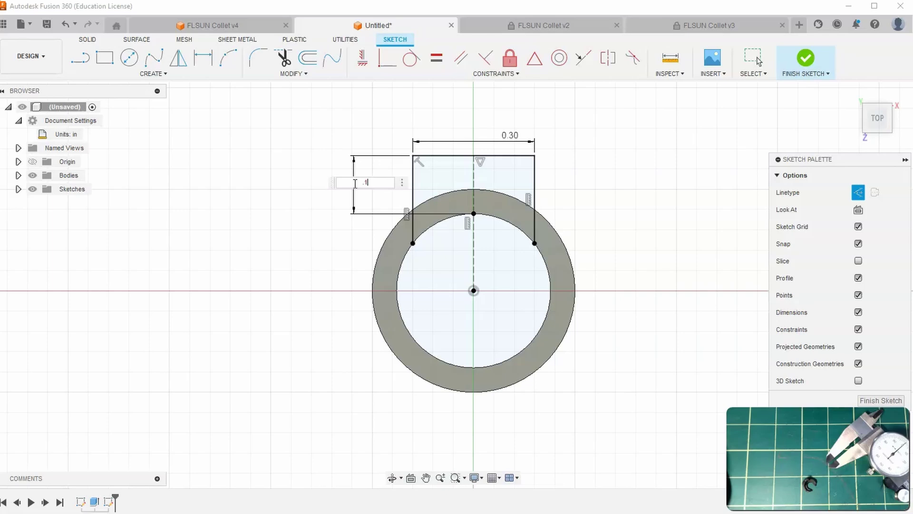
type(".1")
key("Return")
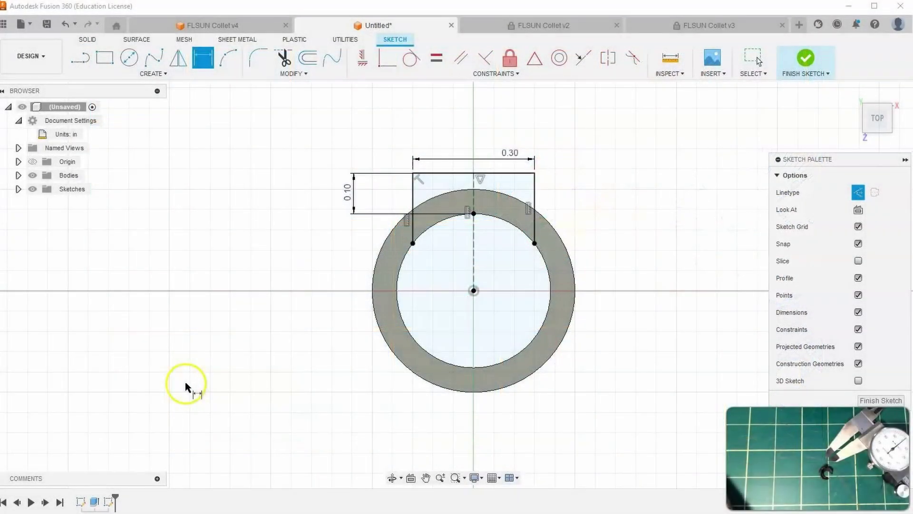
left_click(806, 57)
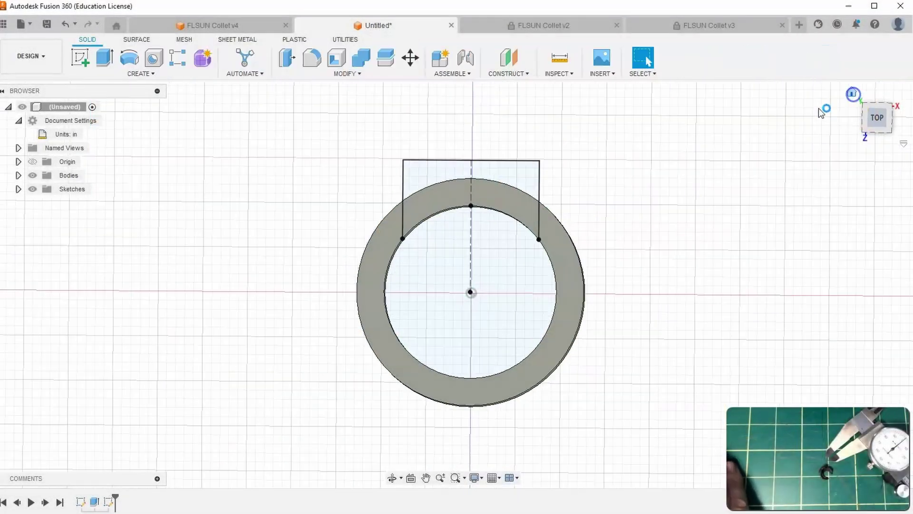
Begin an extrusion of the tab profile outside the ring, using a To Object extent down to the ring's bottom face
left_click(106, 58)
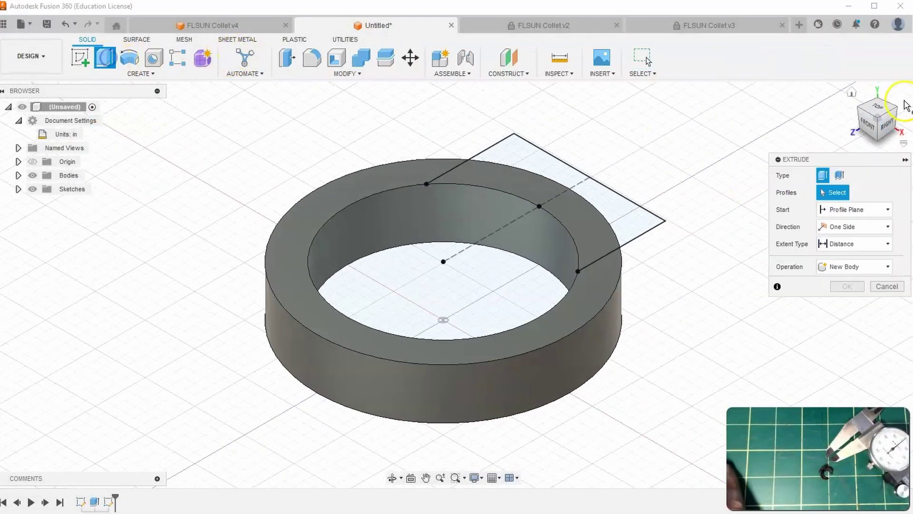
left_click_drag(882, 138, 860, 98)
left_click(635, 266)
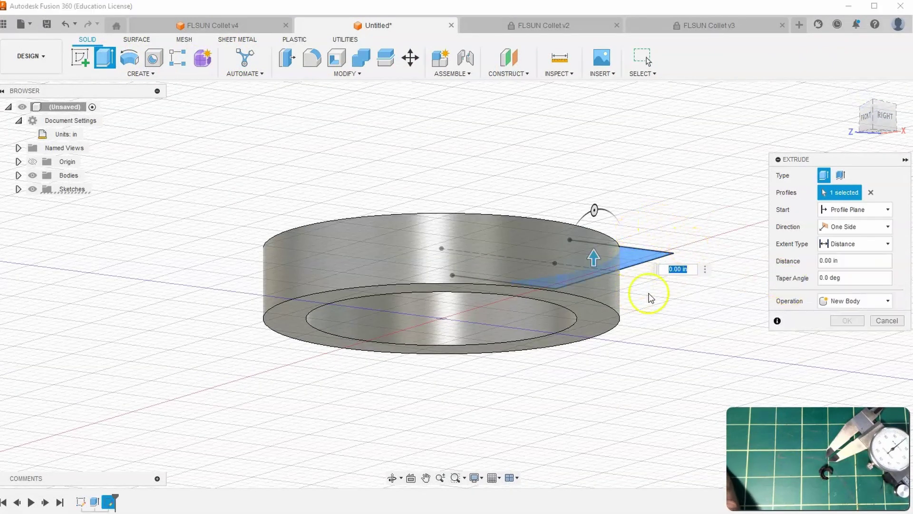
left_click(885, 243)
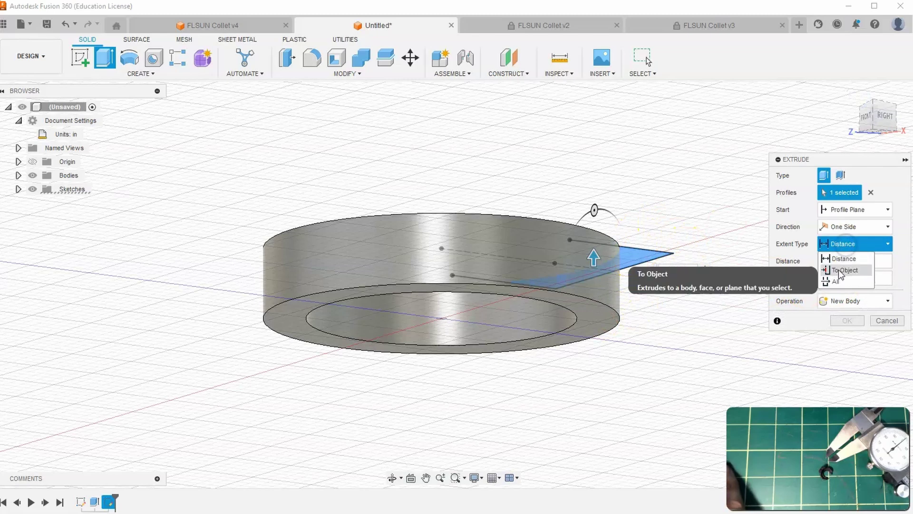
left_click(841, 270)
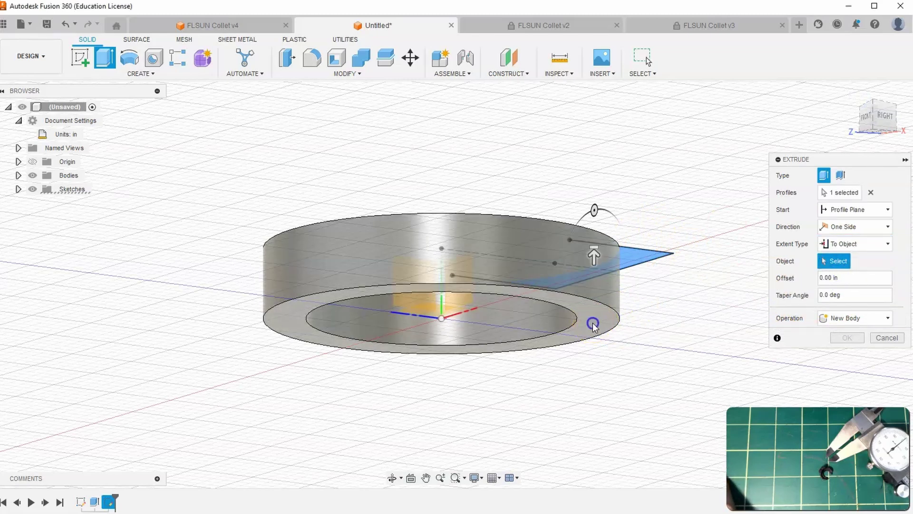
left_click(593, 325)
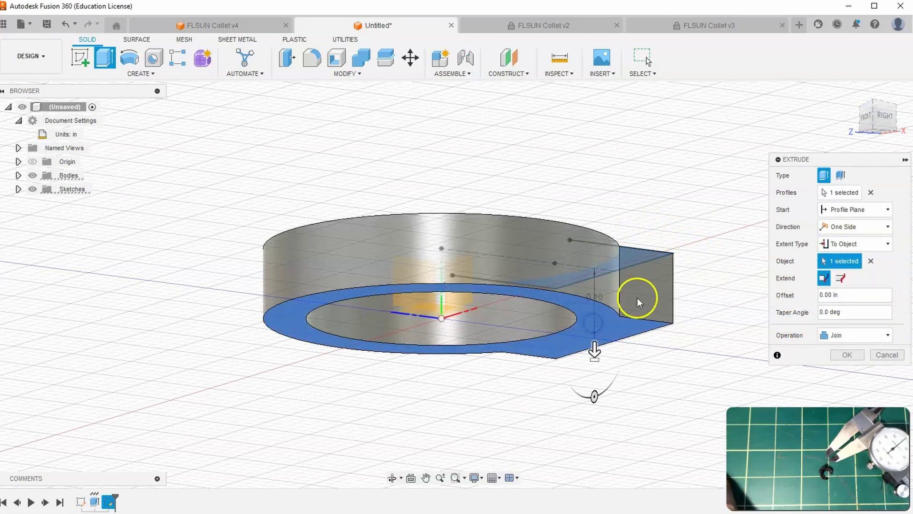
left_click(877, 124)
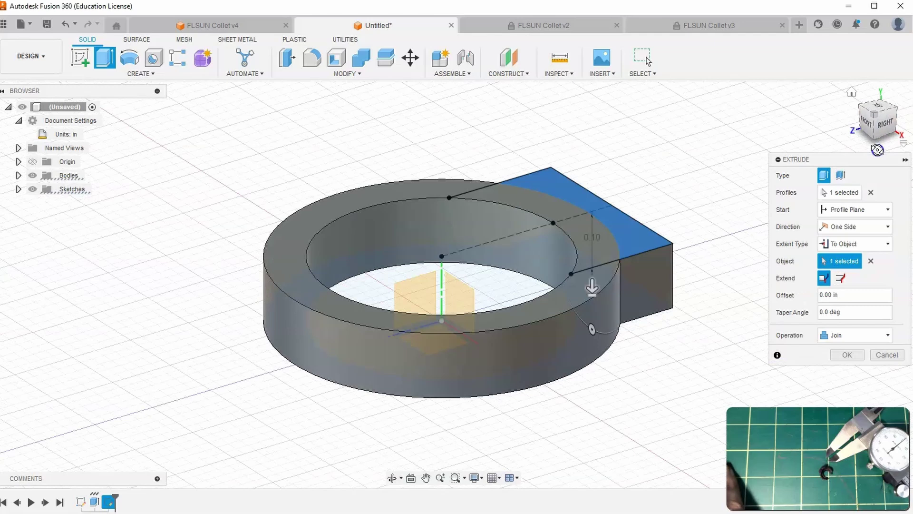
Make the tab extrusion two-sided and pull its second side up about 0.13 in above the ring
left_click(846, 233)
left_click(844, 243)
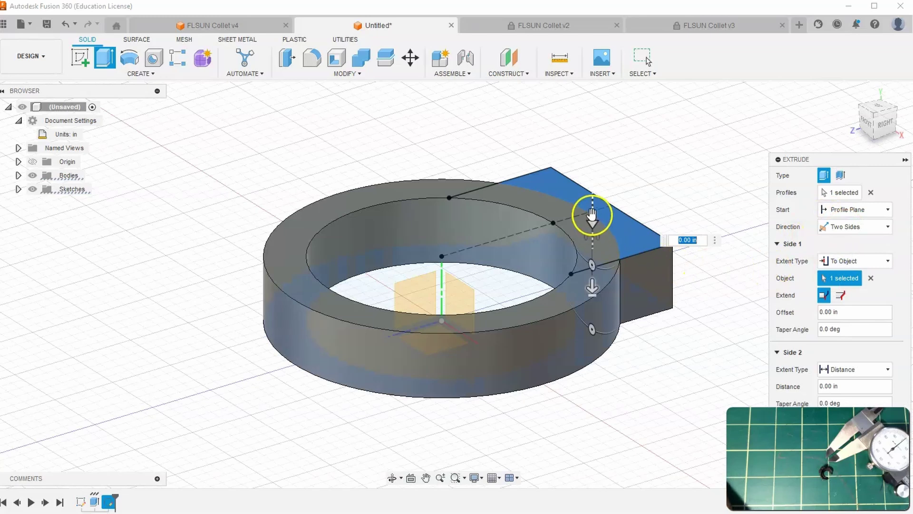
left_click_drag(593, 223, 596, 144)
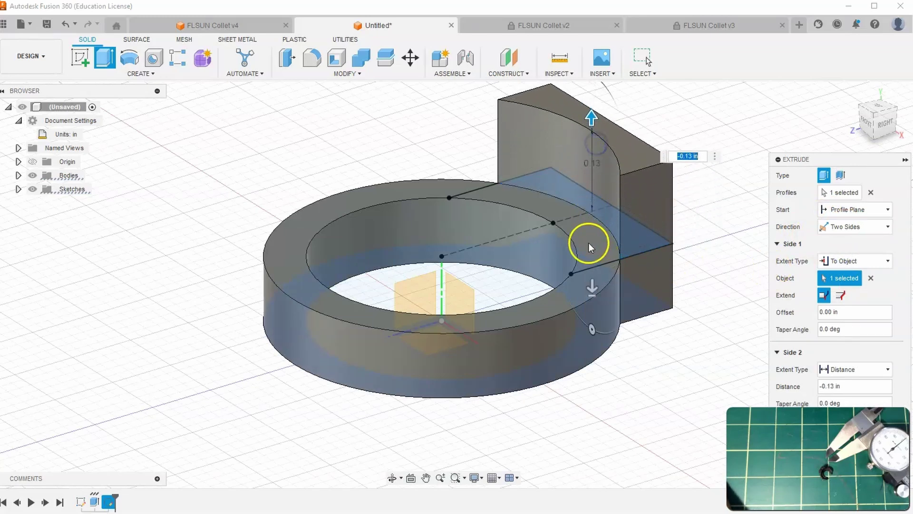
Add the profile crossing the ring's wall to the extrusion and set the operation to Join
left_click(847, 195)
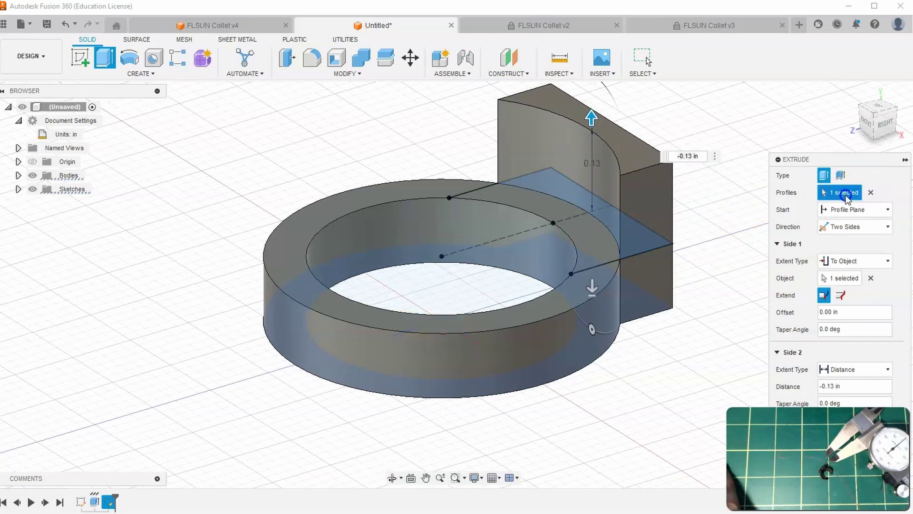
left_click(593, 233)
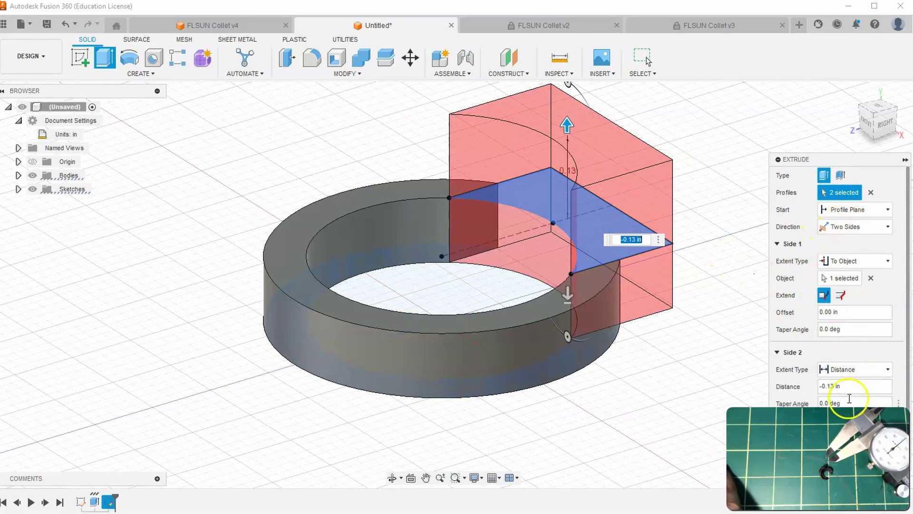
left_click(838, 460)
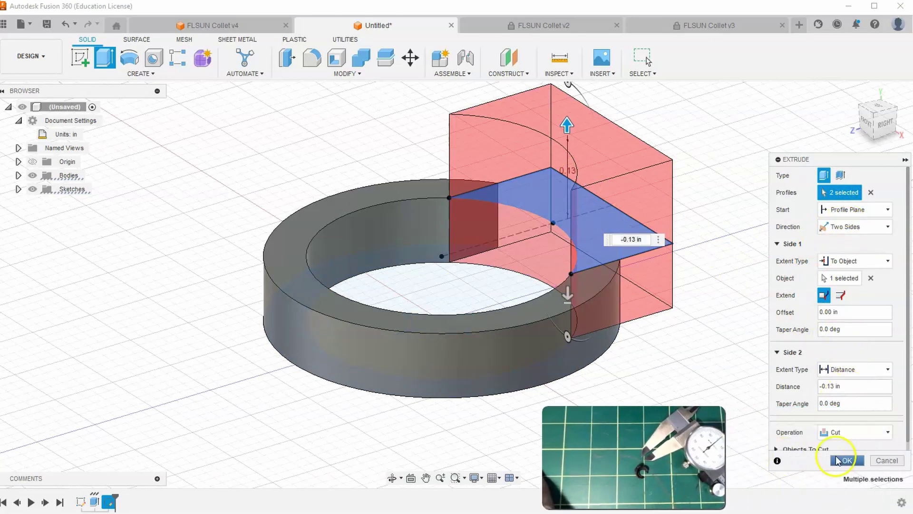
left_click(834, 433)
left_click(824, 436)
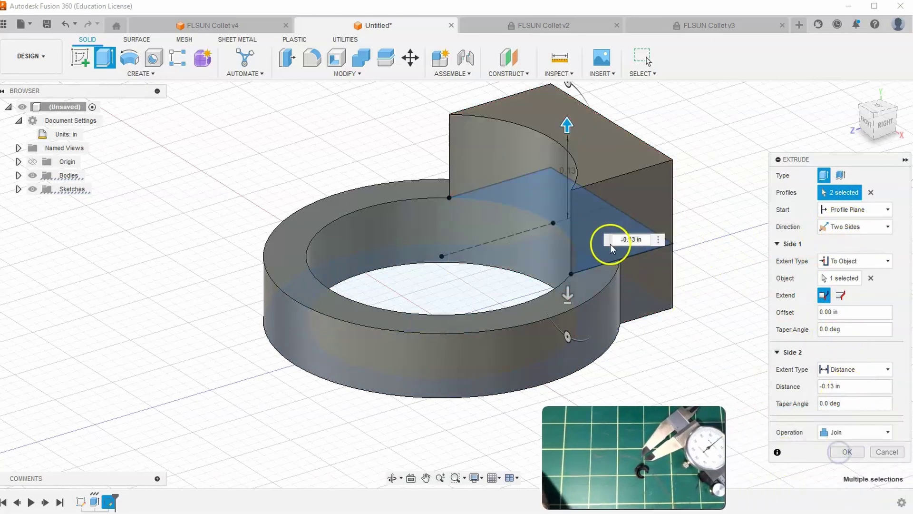
Set the extrusion's second-side distance to 0.225 in upward and complete the tab
left_click_drag(566, 126, 570, 139)
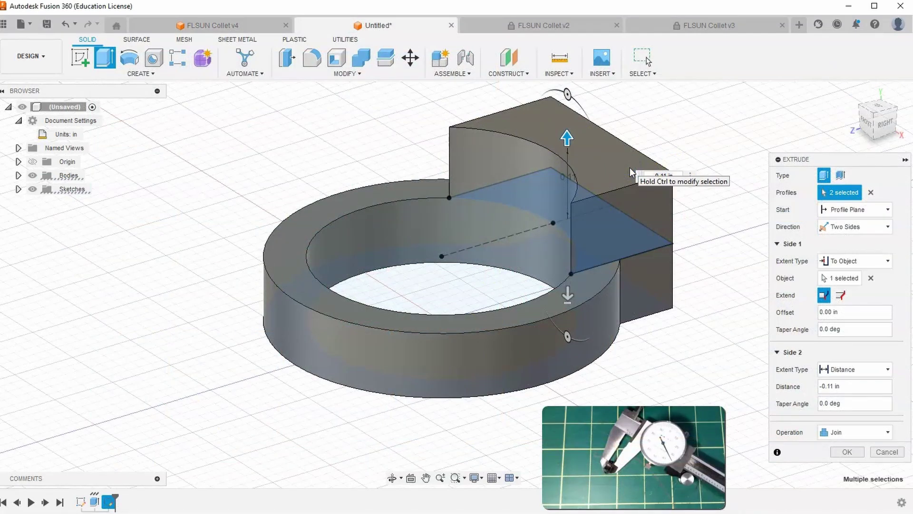
left_click(830, 385)
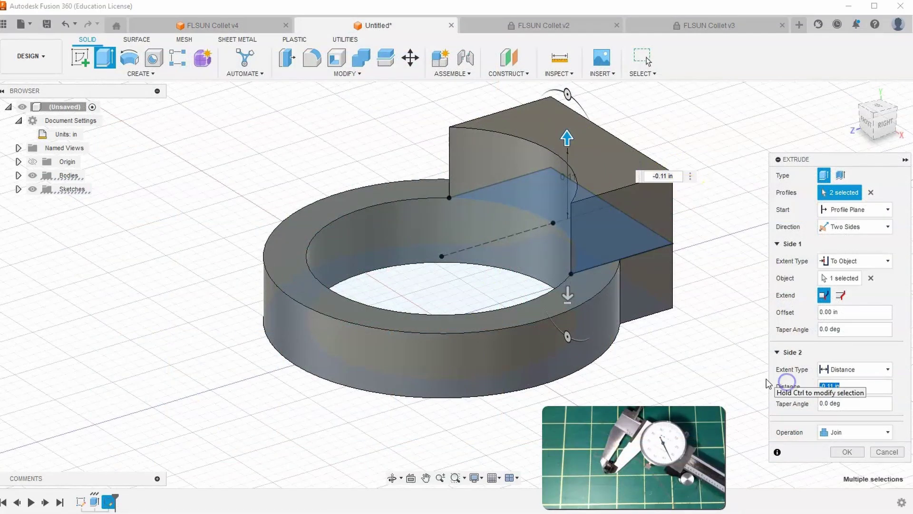
key("BackSpace")
type("0.225")
key("Return")
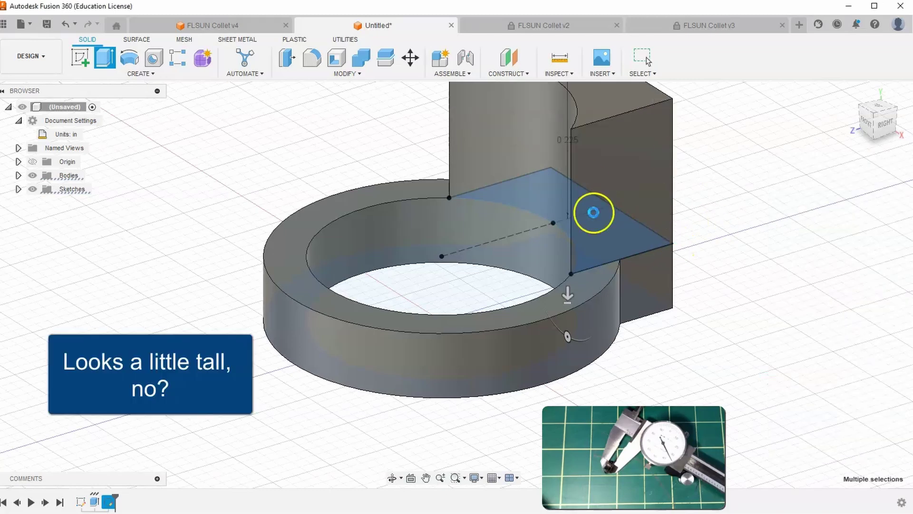
scroll(632, 351, "down", 5)
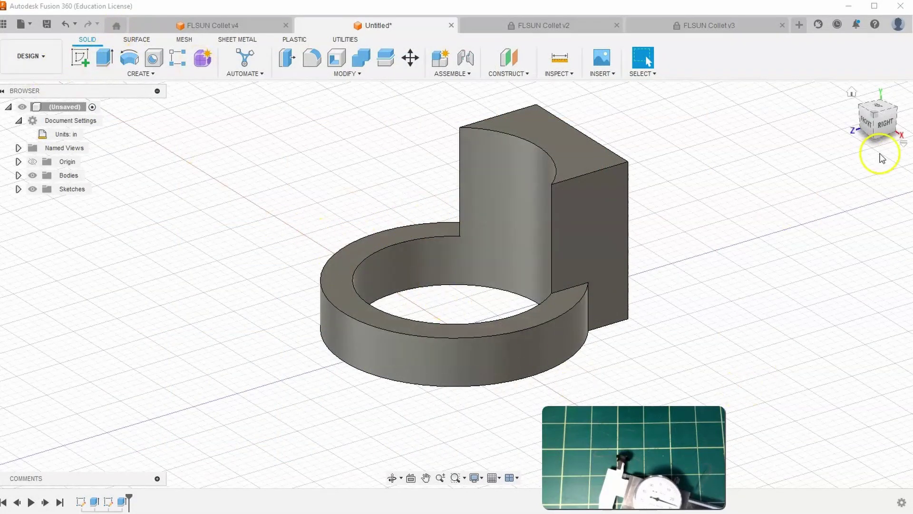
On the part's bottom face, sketch a 0.225 in diameter circle centred on the origin and finish the sketch
left_click(878, 131)
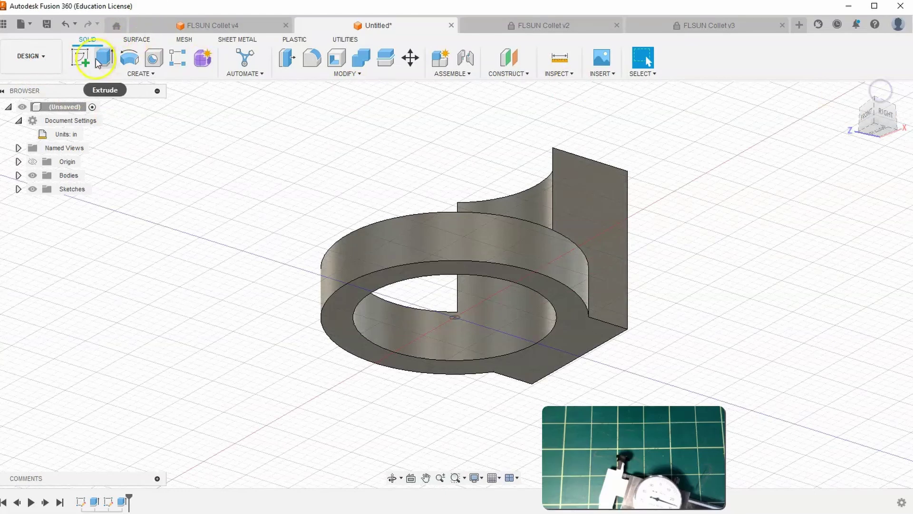
left_click(80, 57)
left_click(376, 273)
left_click(388, 278)
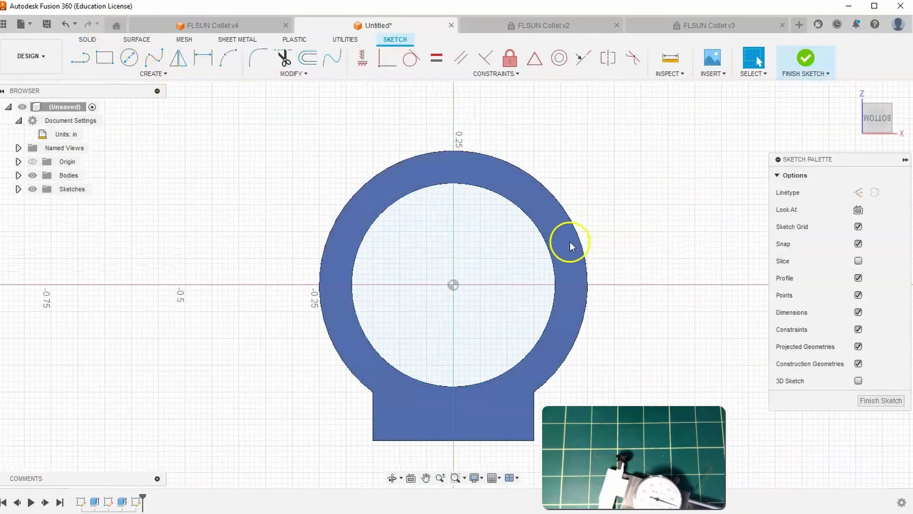
left_click(128, 57)
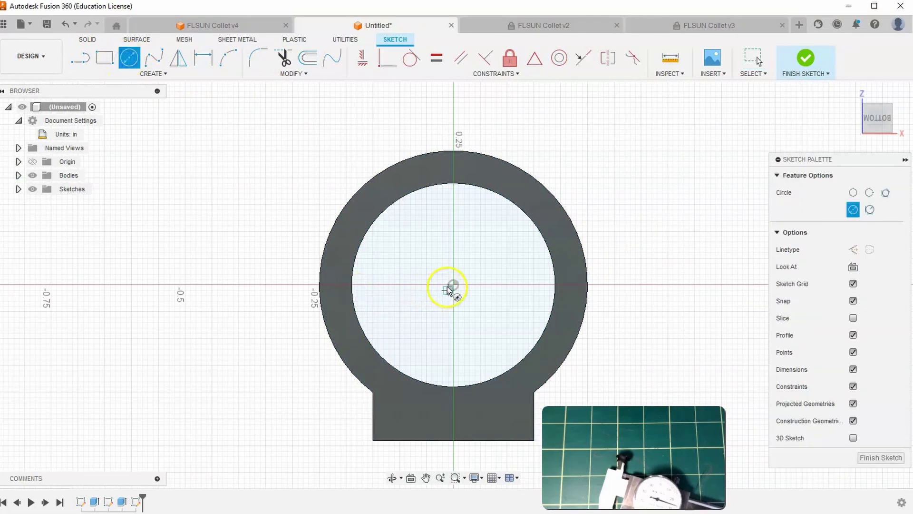
left_click_drag(459, 282, 475, 263)
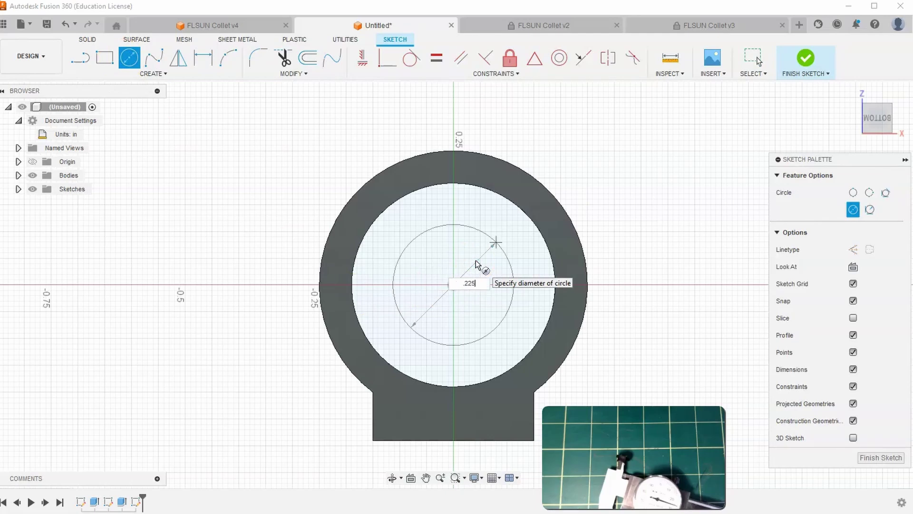
key("Return")
left_click(805, 57)
Extrude the profile between the new circle and the ring's inner wall 0.05 in upward, joined to the body
mouse_move(871, 115)
left_mouse_down()
mouse_move(889, 160)
mouse_move(899, 162)
left_mouse_up()
left_click(104, 63)
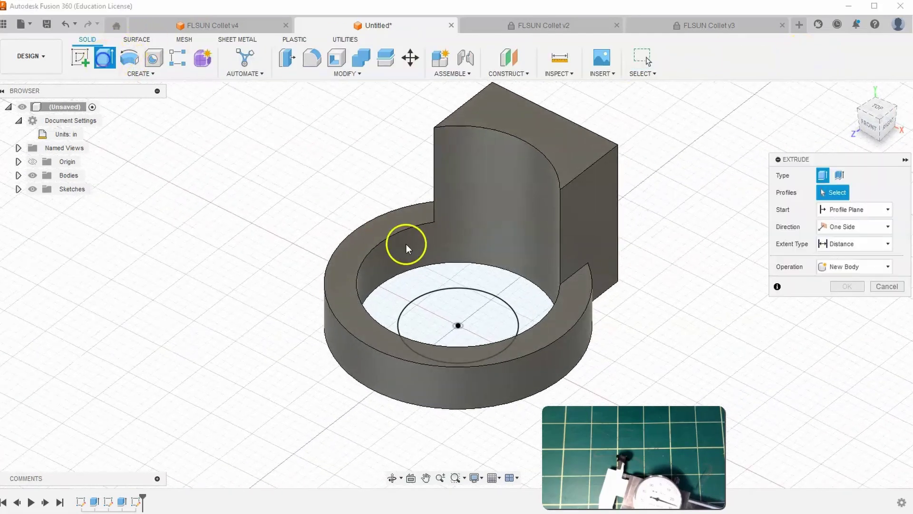
left_click(437, 279)
left_click_drag(507, 364, 511, 338)
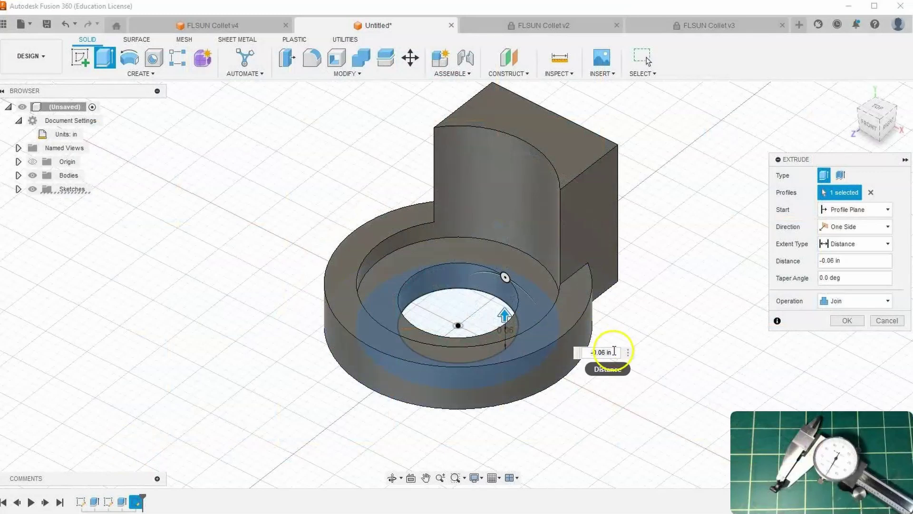
type("5")
key("Return")
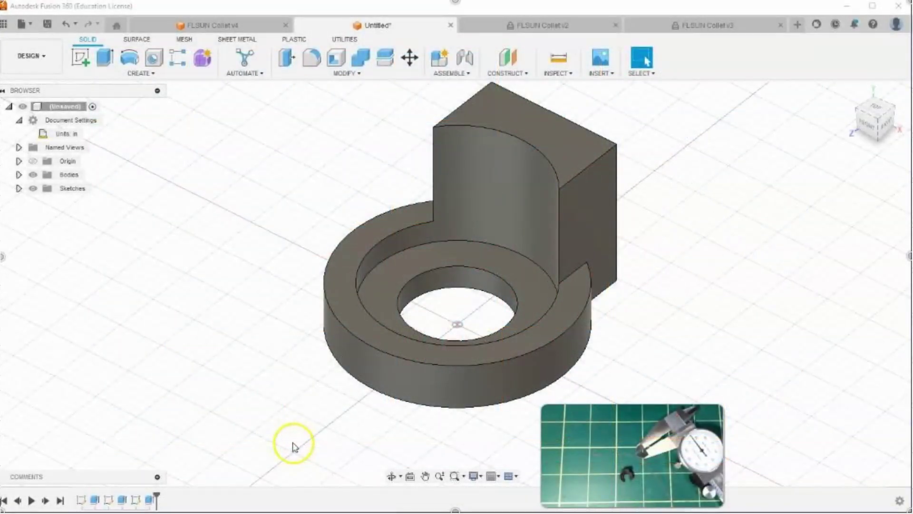
On the inner floor's top face, sketch a three-line slot outline from the hole's edge out past the ring and back
left_click(84, 61)
left_click(478, 226)
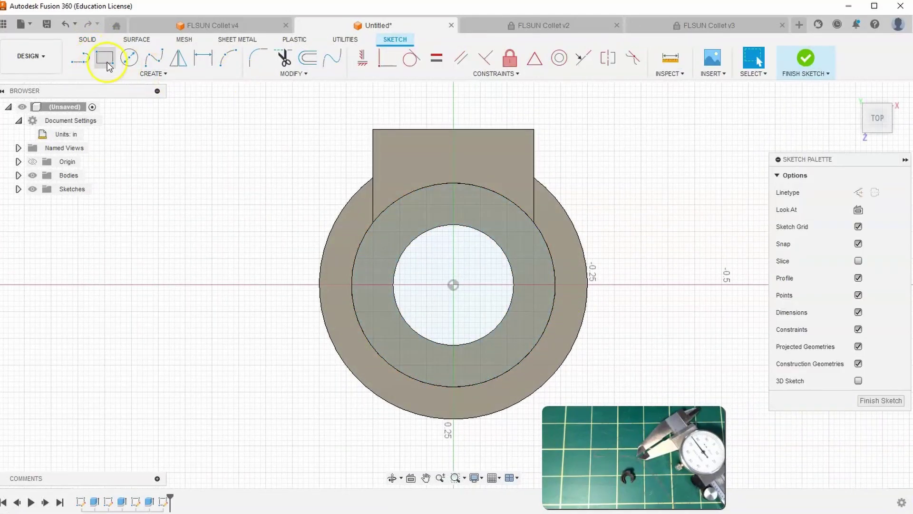
left_click(81, 61)
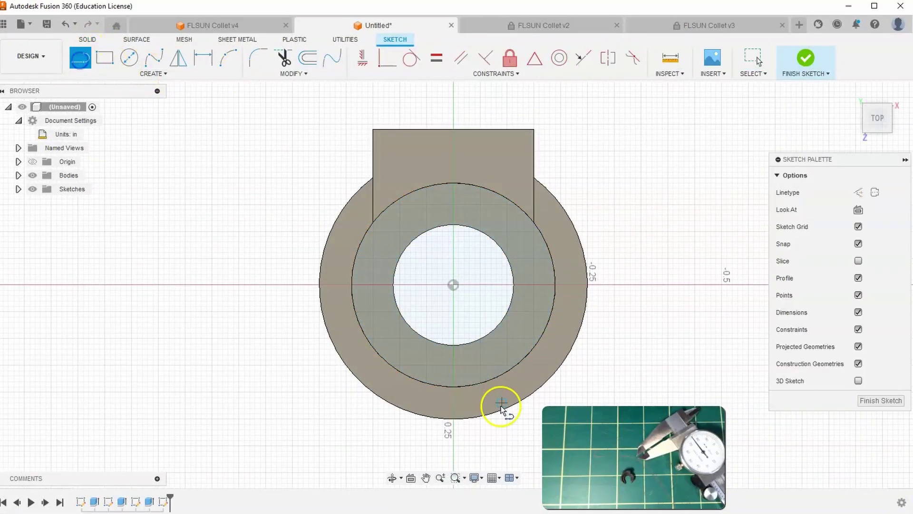
left_click(409, 325)
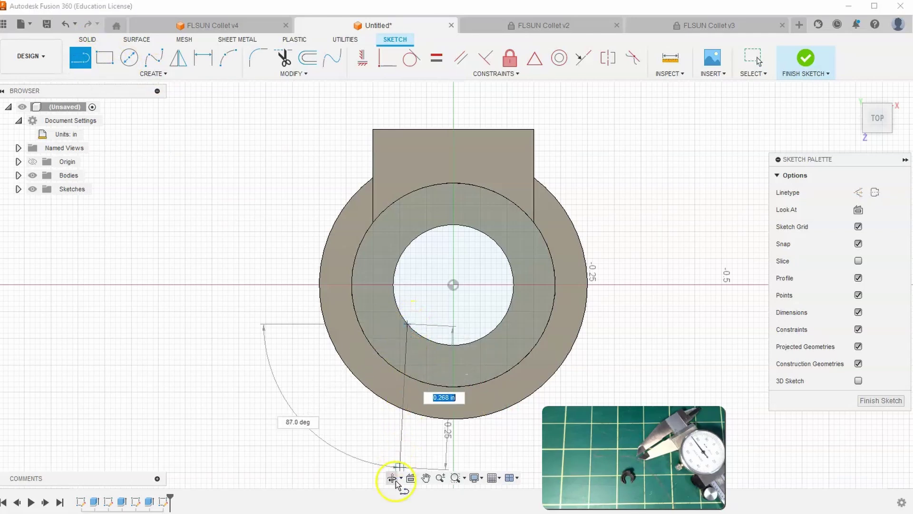
middle_click_drag(407, 438, 354, 358)
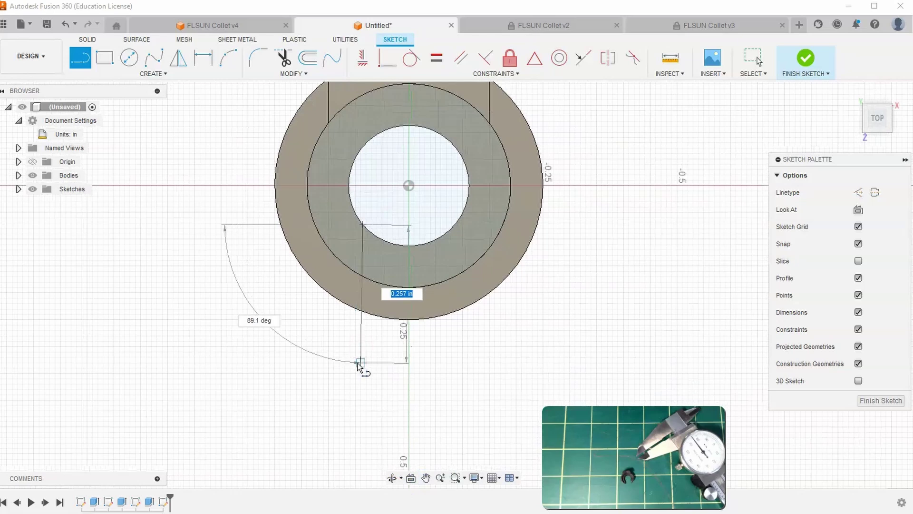
left_click(361, 364)
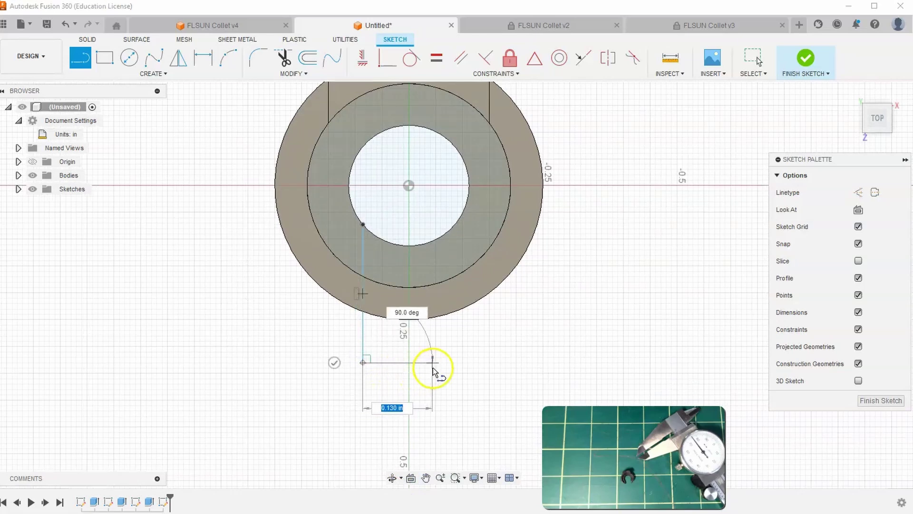
left_click(458, 364)
left_click(448, 231)
right_click(589, 267)
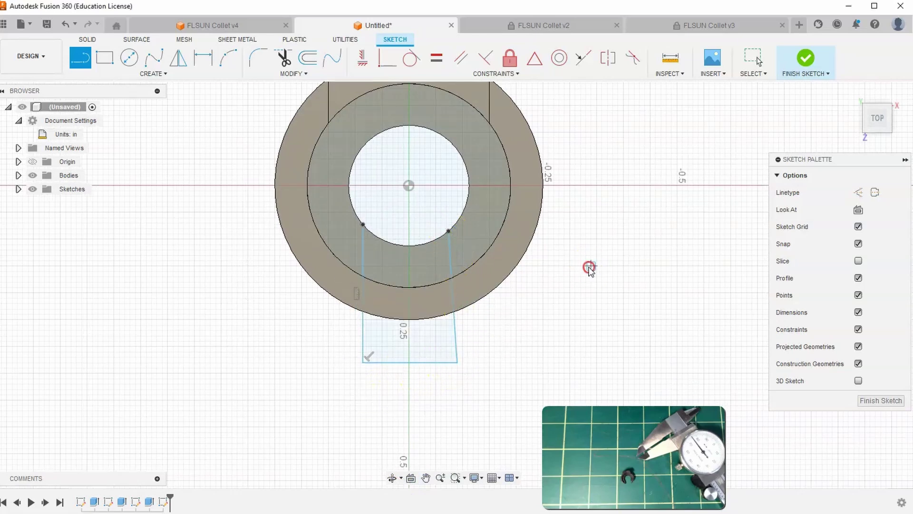
left_click(626, 270)
Constrain the slot outline's slanted side line to be vertical
left_click(363, 59)
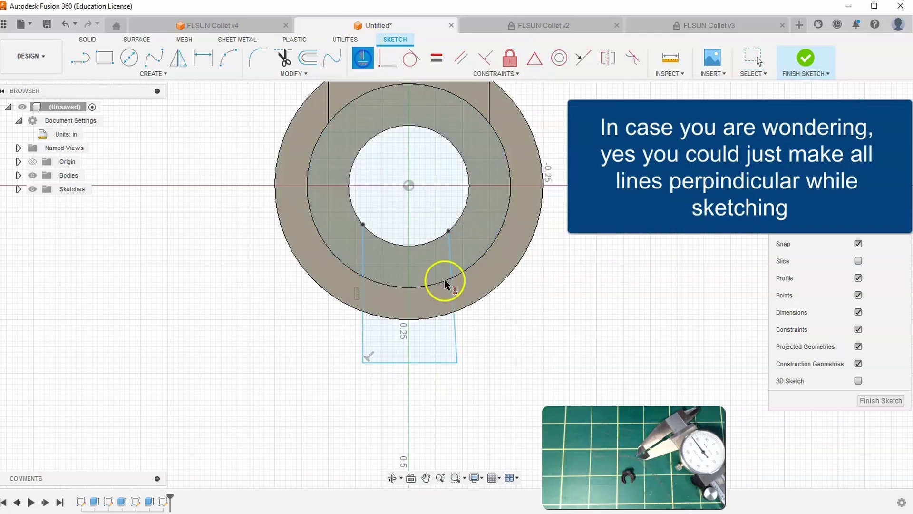
left_click(453, 292)
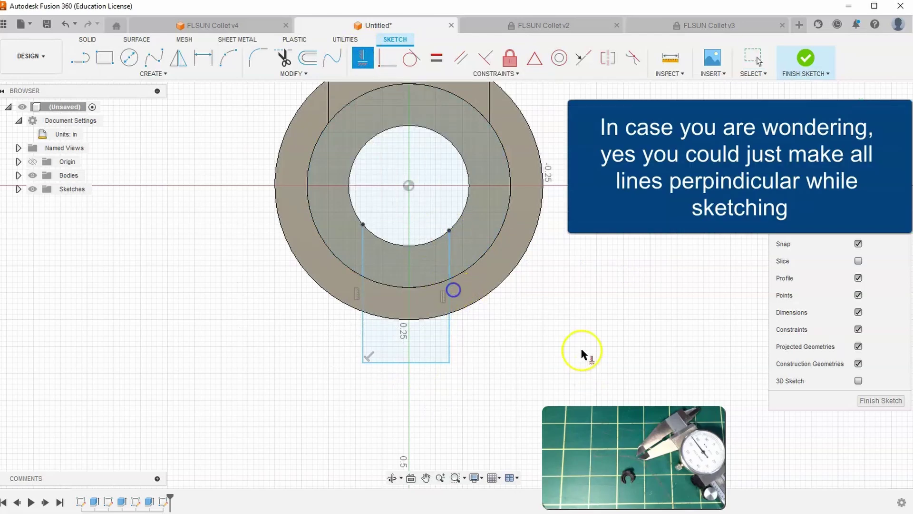
left_click(403, 365)
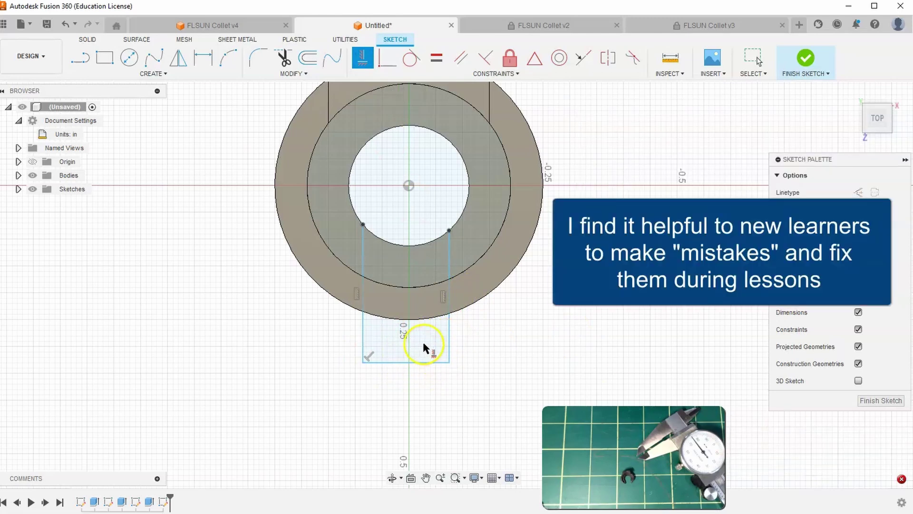
right_click(527, 307)
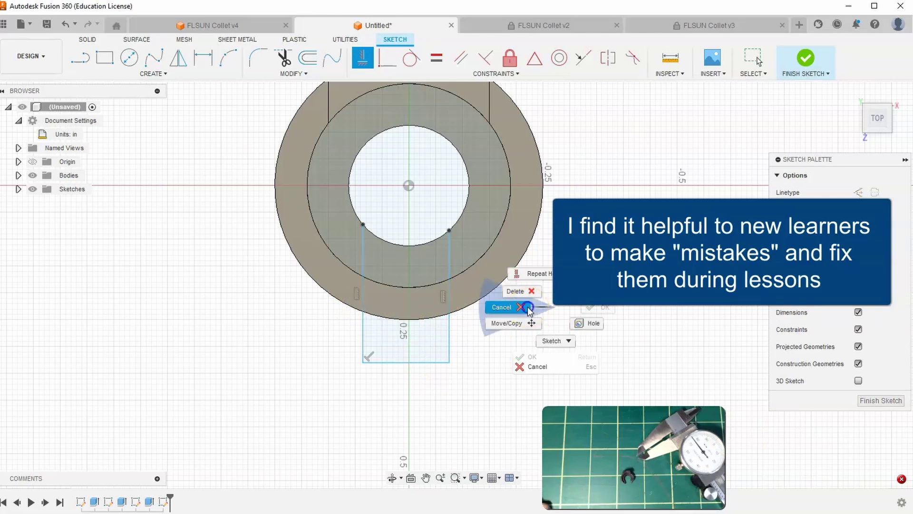
left_click(590, 318)
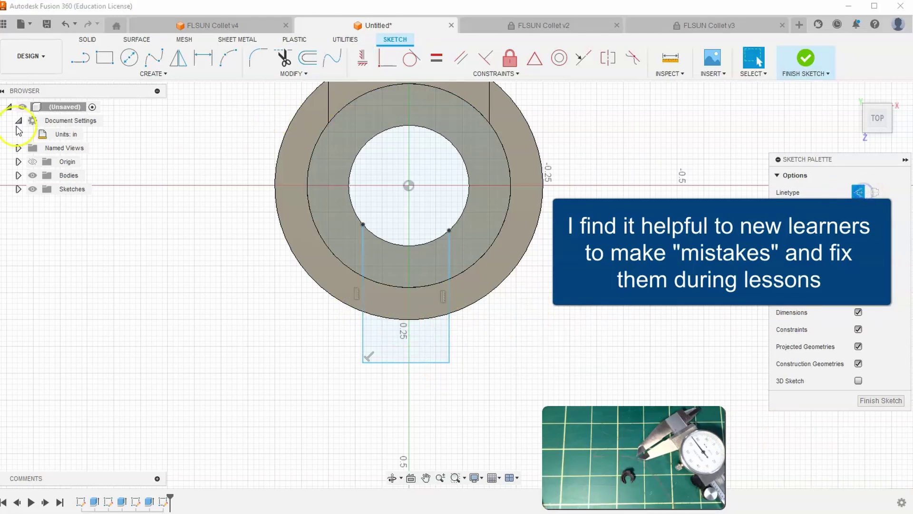
Draw a construction line from the origin to the midpoint of the slot's outer edge and constrain it vertical
left_click(81, 67)
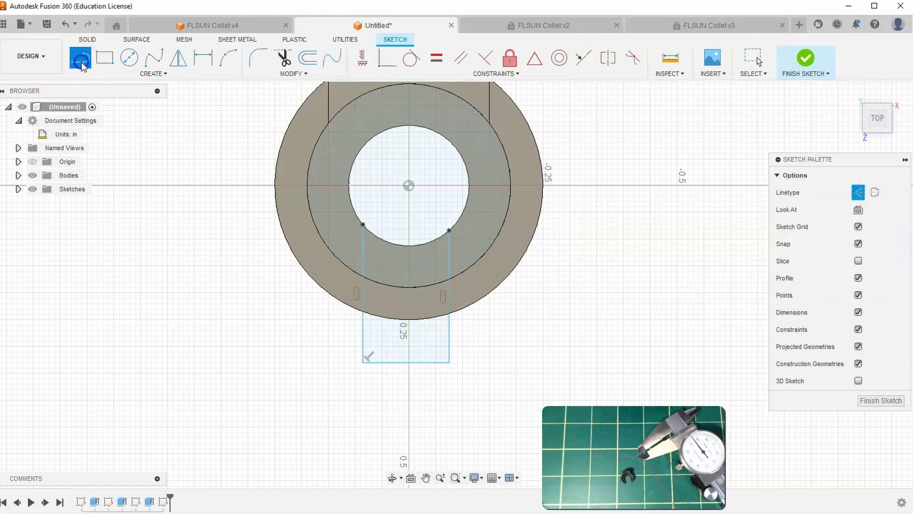
left_click(410, 186)
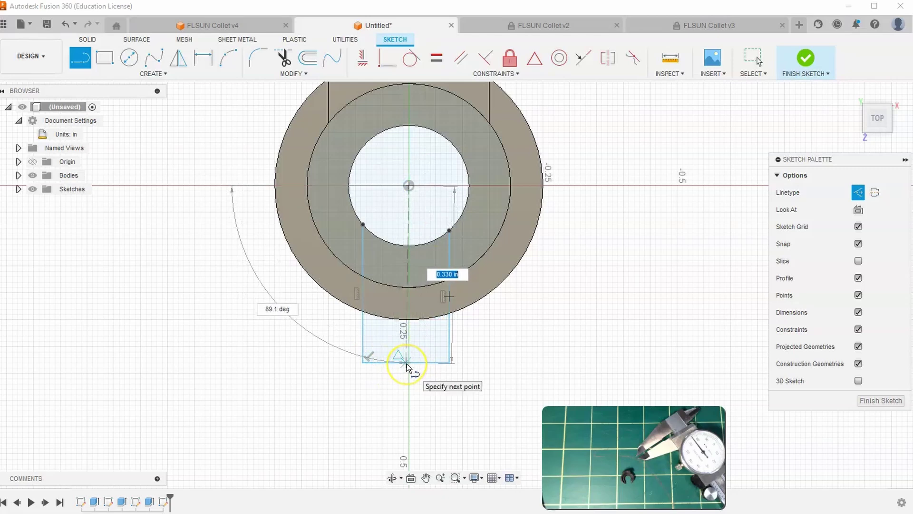
left_click(407, 364)
right_click(522, 356)
left_click(566, 356)
left_click(402, 209)
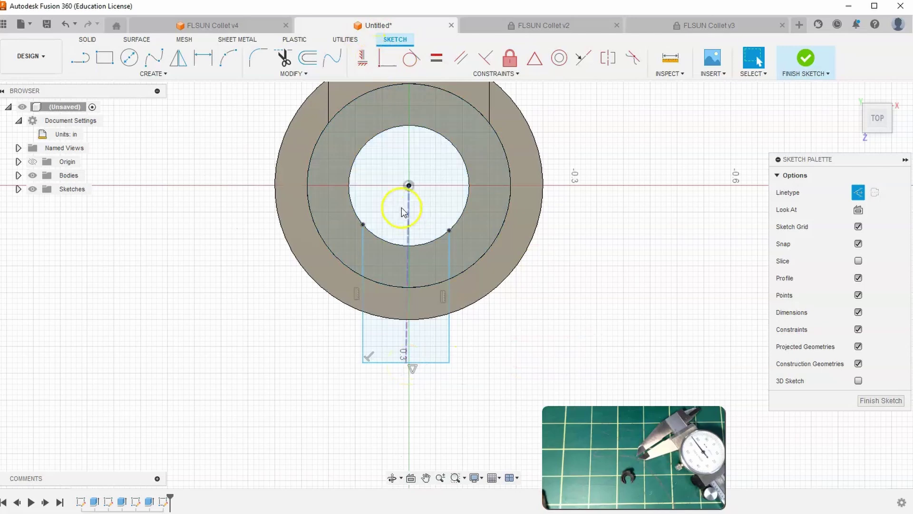
left_click(362, 57)
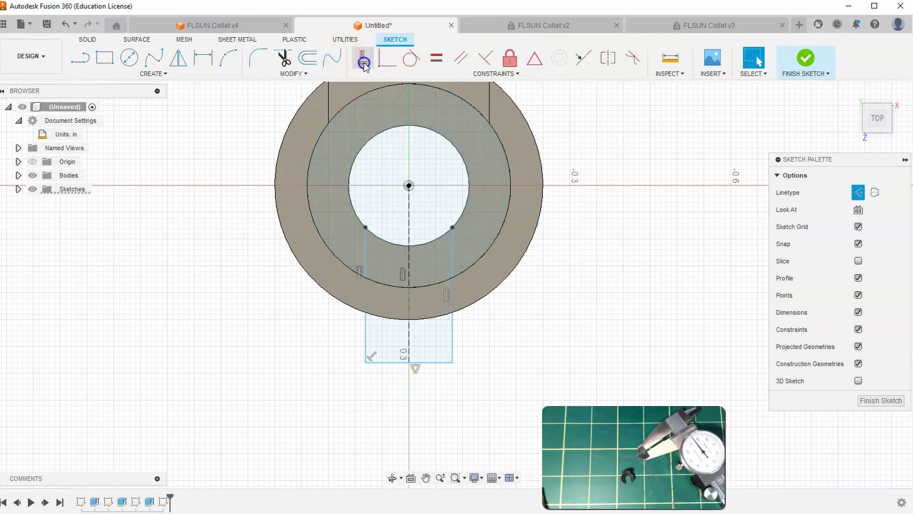
right_click(500, 248)
left_click(476, 291)
Drag one side line of the slot to test its symmetry about the construction line
mouse_move(455, 270)
left_mouse_down()
mouse_move(489, 275)
mouse_move(472, 278)
left_mouse_up()
left_click(411, 213)
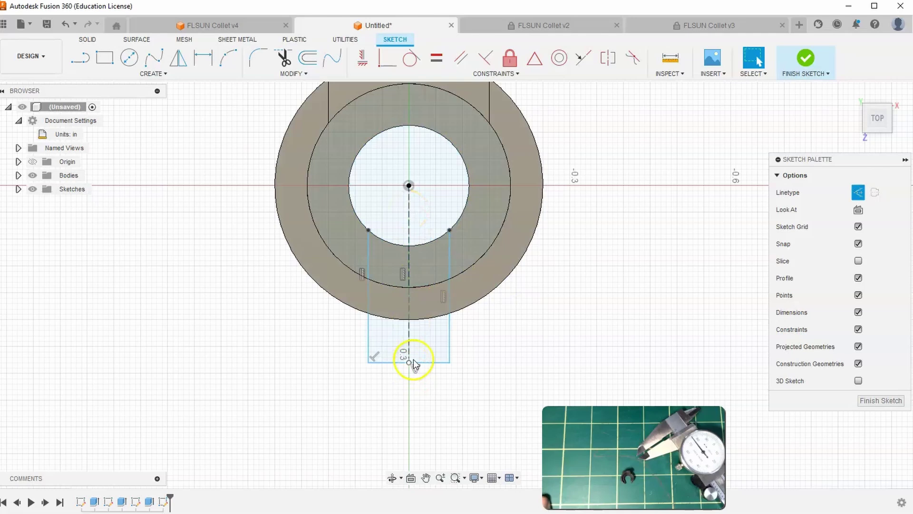
left_click(517, 326)
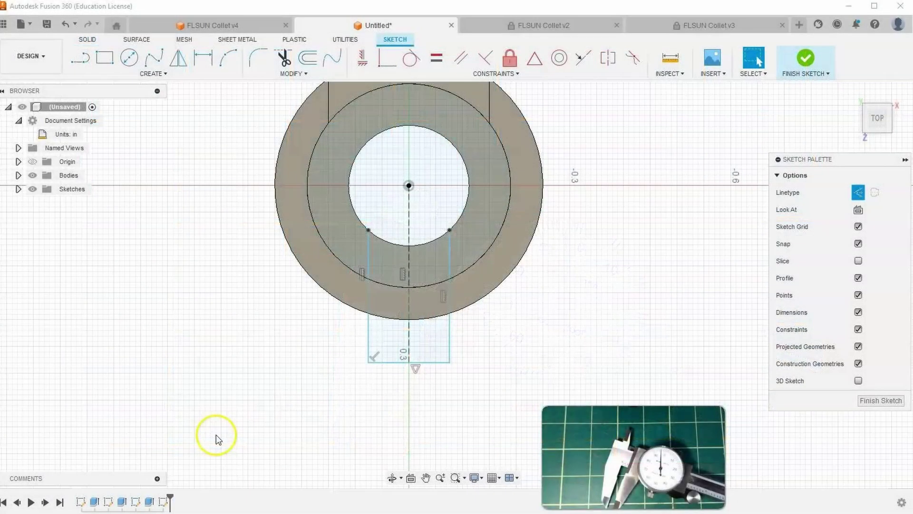
Dimension the slot's width between its two side lines as 0.20 in
key("d")
left_click(452, 341)
left_click(416, 405)
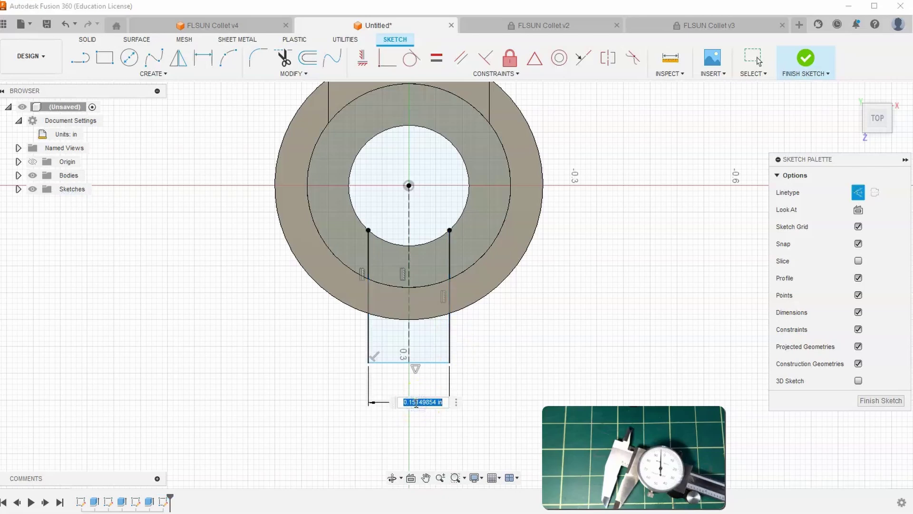
key("Return")
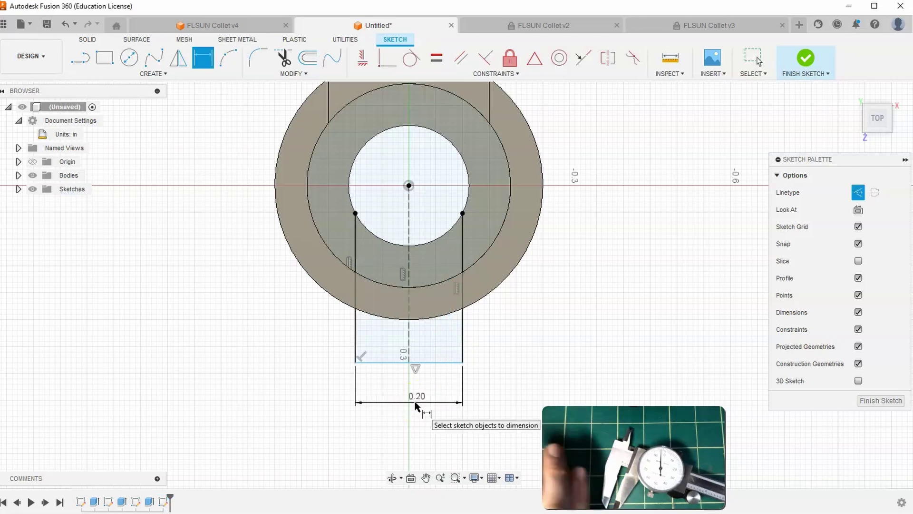
right_click(522, 344)
left_click(452, 348)
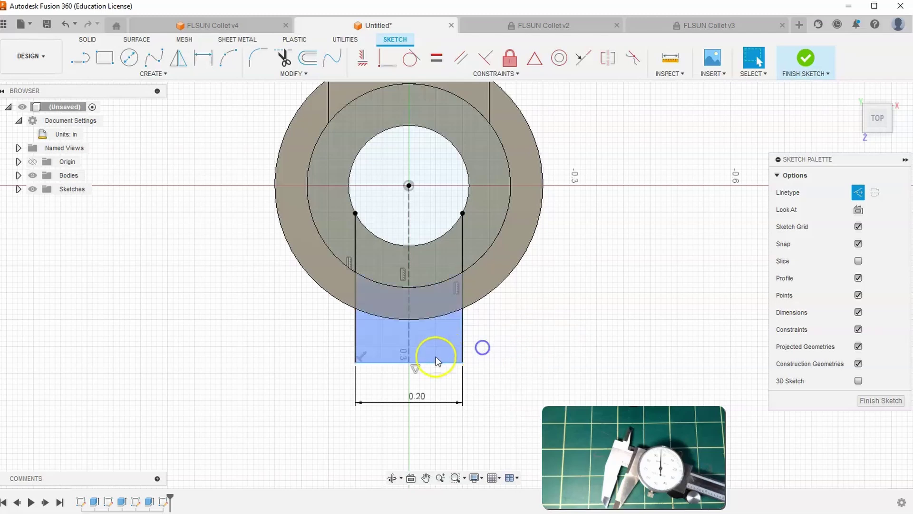
Drag the slot's outer edge in and out to test its remaining freedom, and expand the list of sketches
left_click_drag(432, 363, 402, 339)
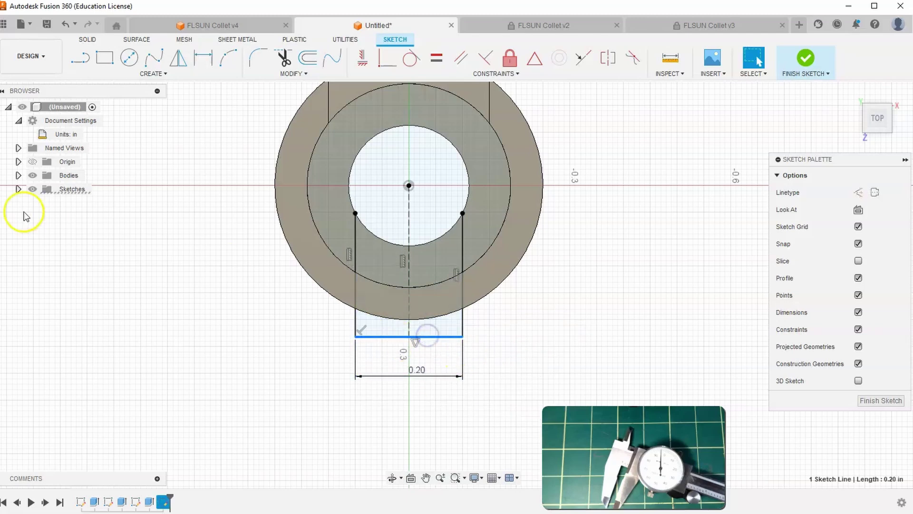
left_click(18, 190)
left_click_drag(432, 342, 426, 371)
left_click_drag(422, 286, 435, 290)
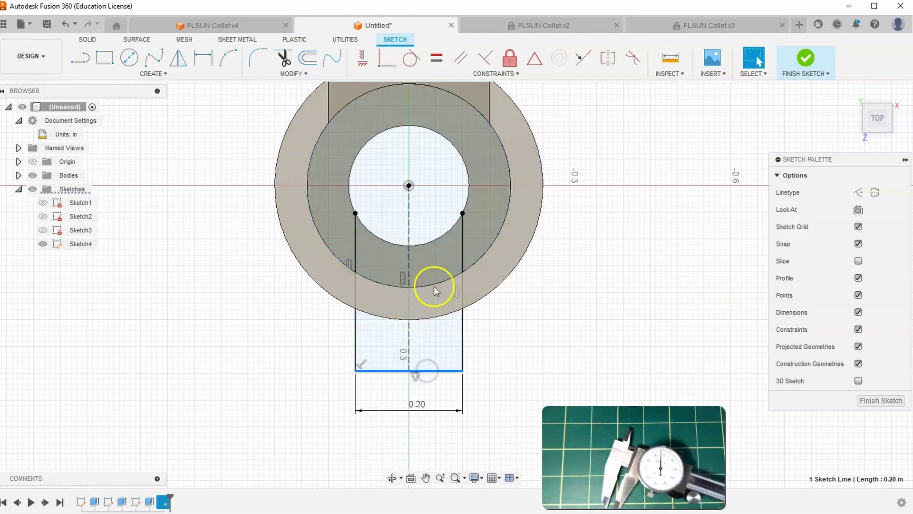
left_click(693, 380)
Dimension the distance from the origin to the slot's outer edge as 0.3 in
left_click(197, 57)
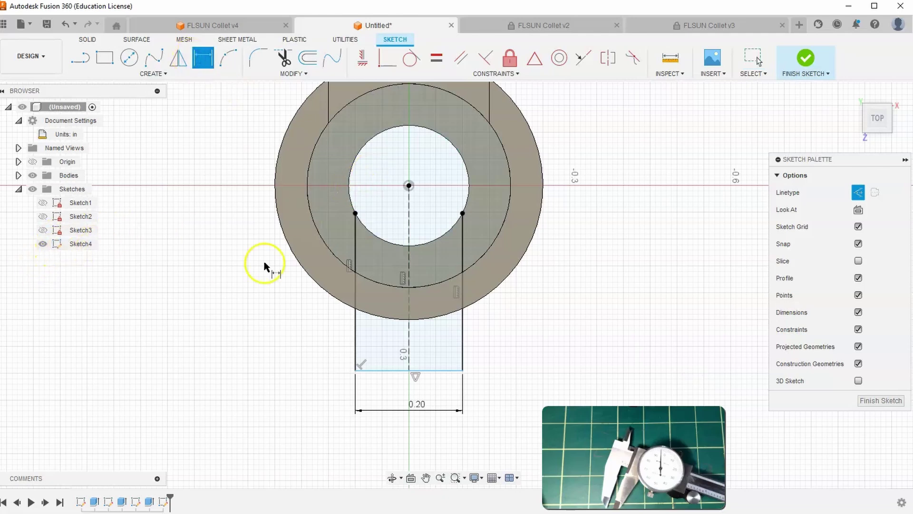
left_click(407, 186)
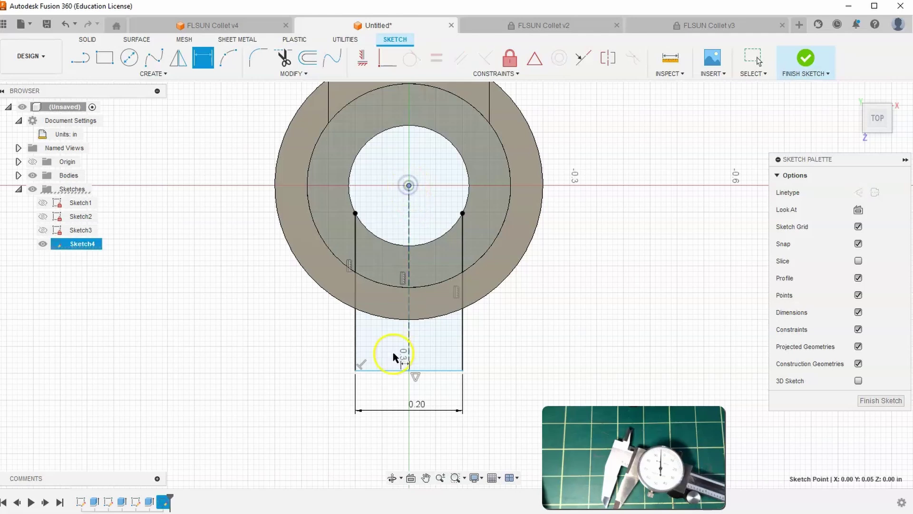
left_click(387, 370)
left_click(255, 335)
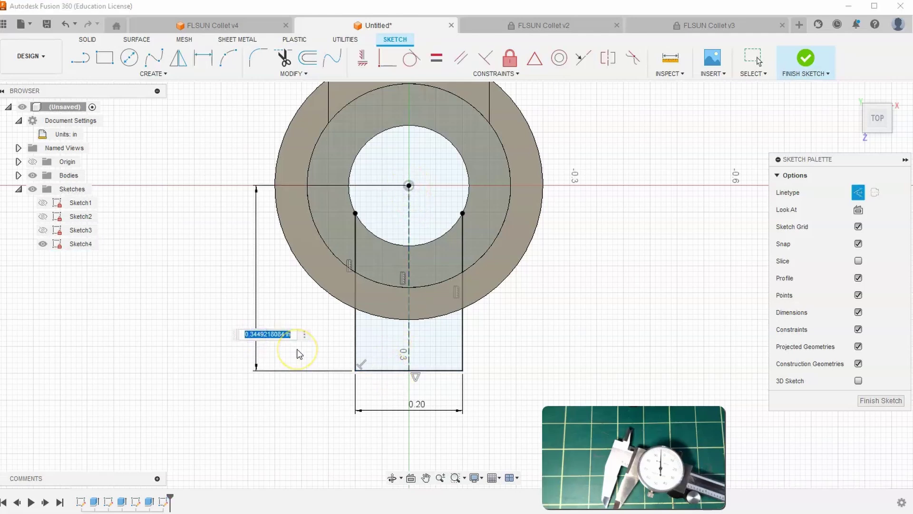
type(".3")
key("Return")
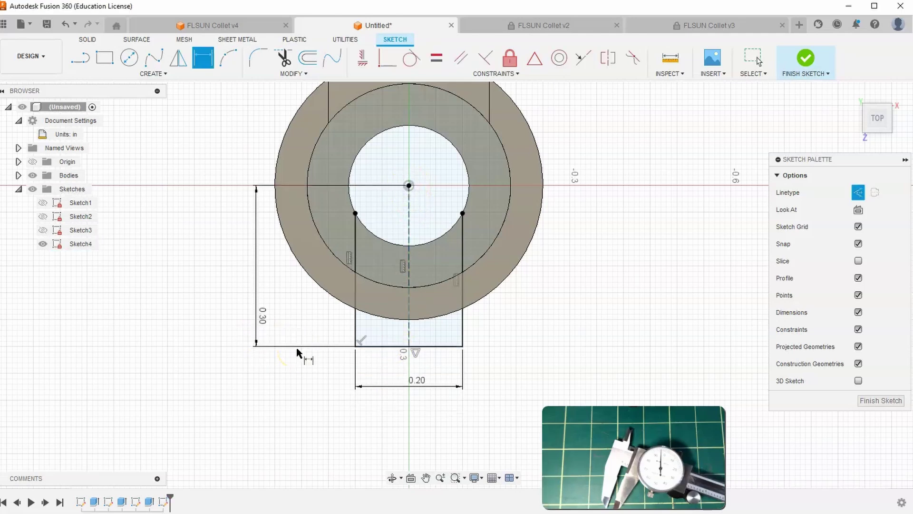
Try 0.40 in and 0.25 in as the distance from the origin to the slot's outer edge
double_click(265, 315)
key("Return")
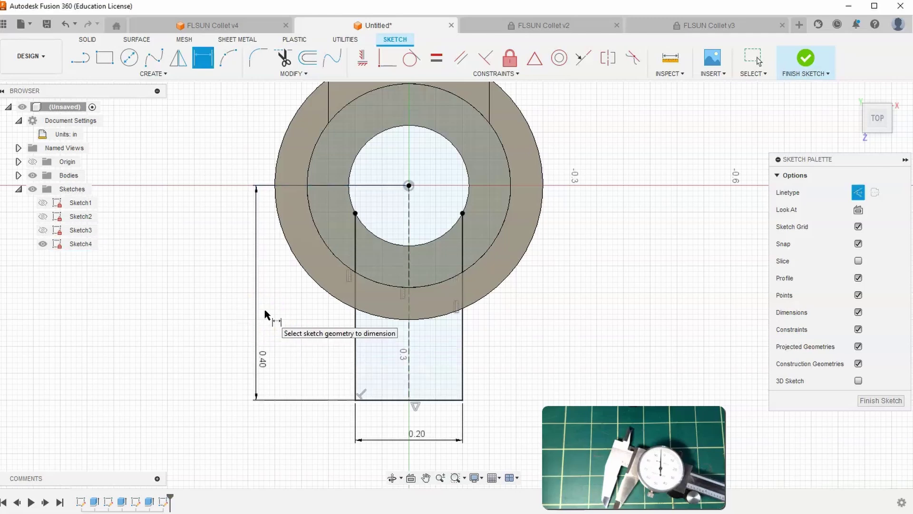
double_click(263, 356)
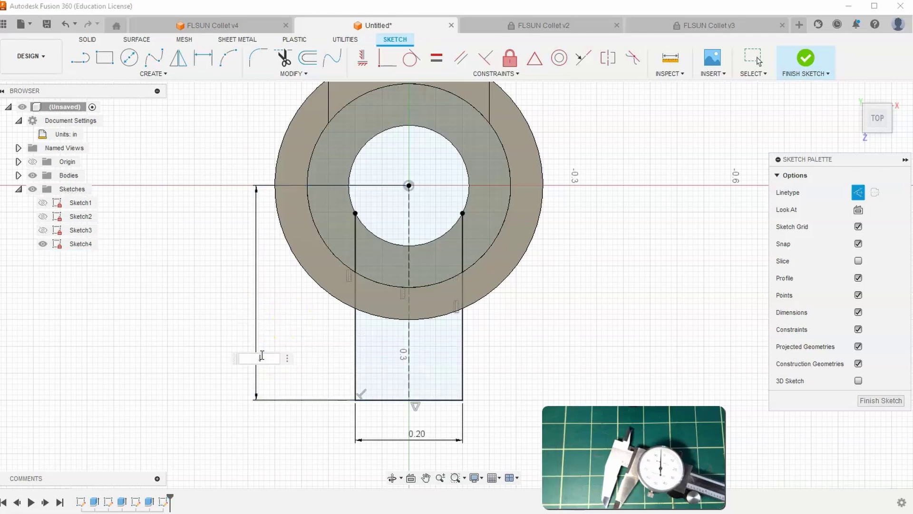
type(".25")
key("Return")
key("d")
scroll(437, 335, "down", 2)
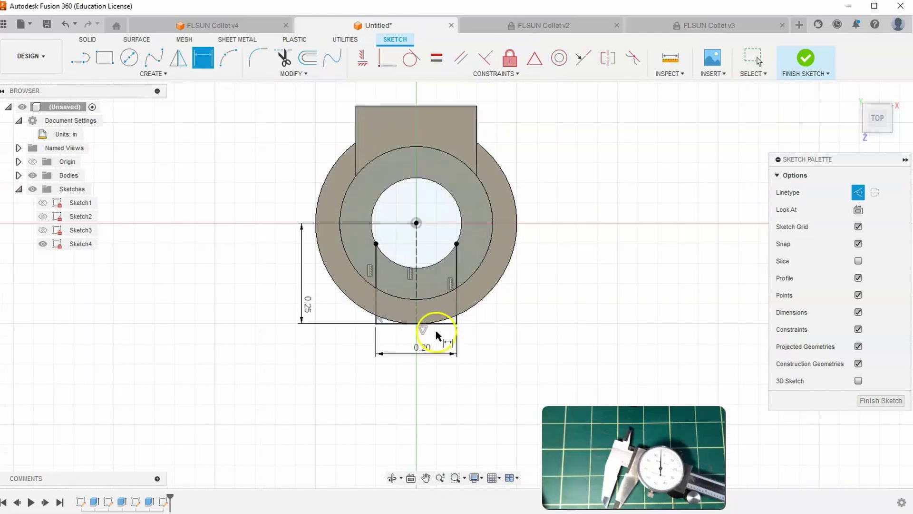
scroll(418, 328, "up", 5)
scroll(267, 314, "down", 3)
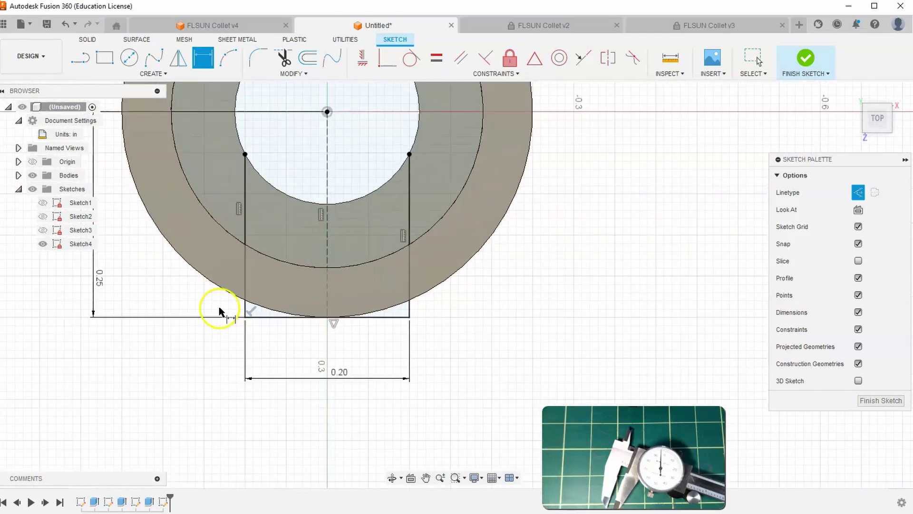
Set the distance from the origin to the slot's outer edge to 0.3 in and finish the sketch
left_click(102, 278)
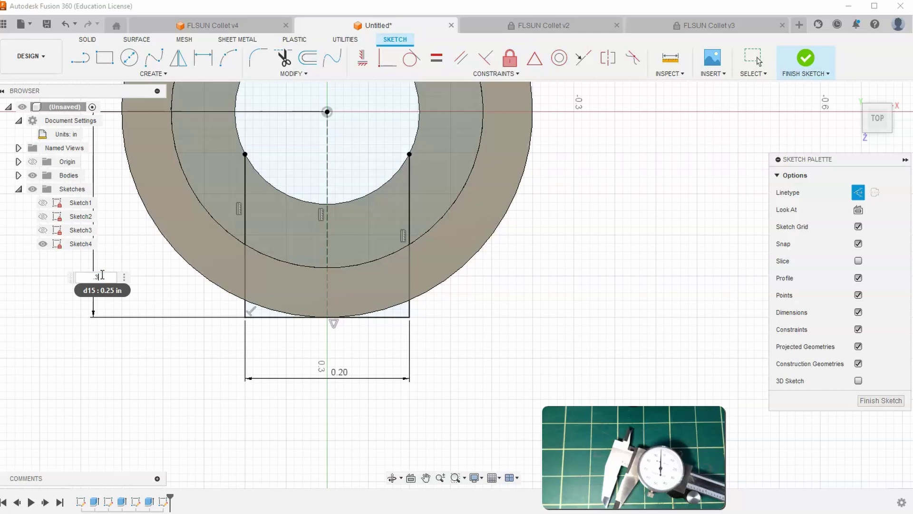
type(".3")
key("Return")
left_click(806, 58)
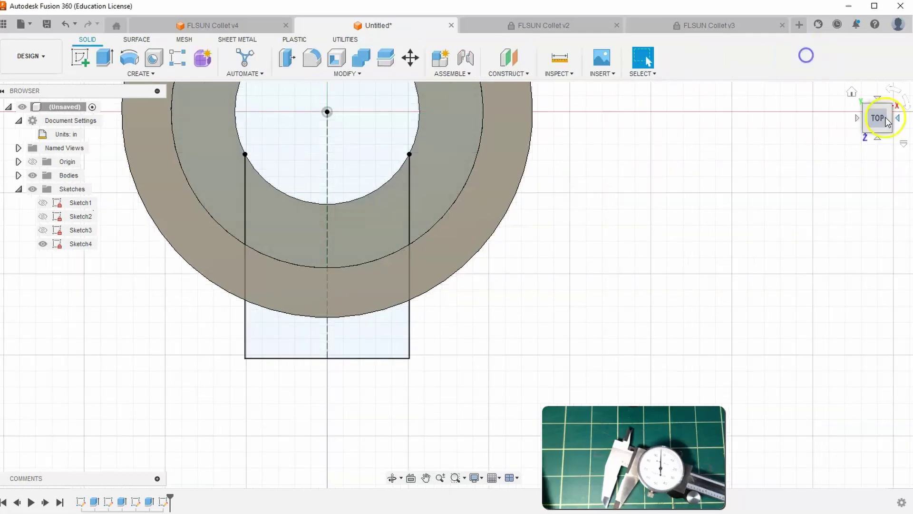
Cut the slot opening through the ring and floor by extruding both slot profiles symmetrically by 0.14 in
left_click(856, 88)
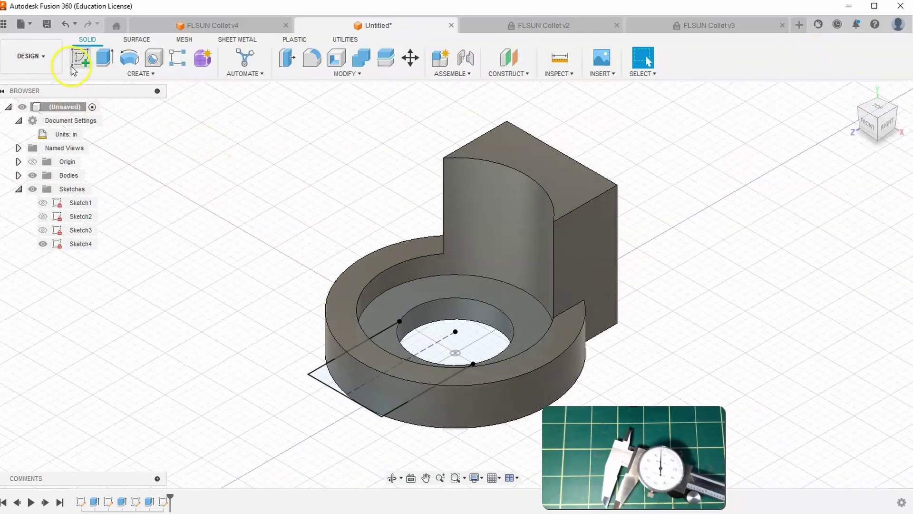
left_click(100, 63)
left_click(381, 341)
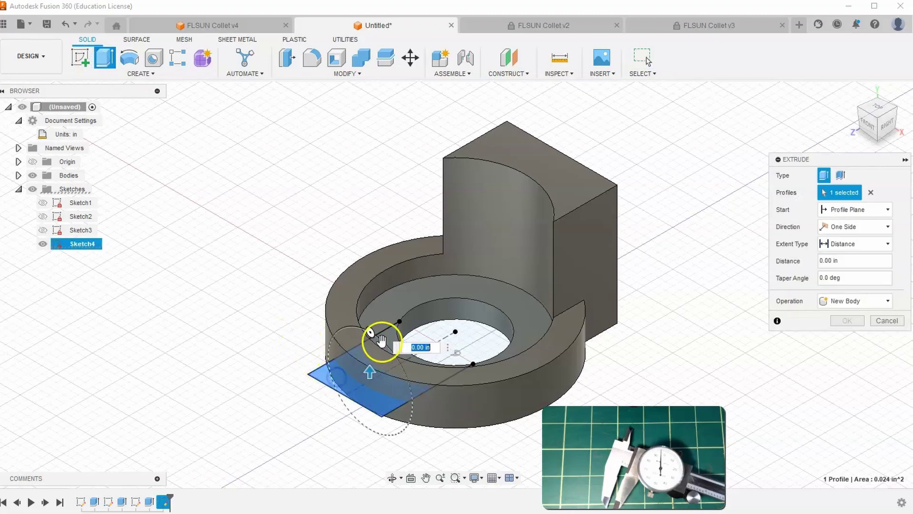
left_click(393, 343)
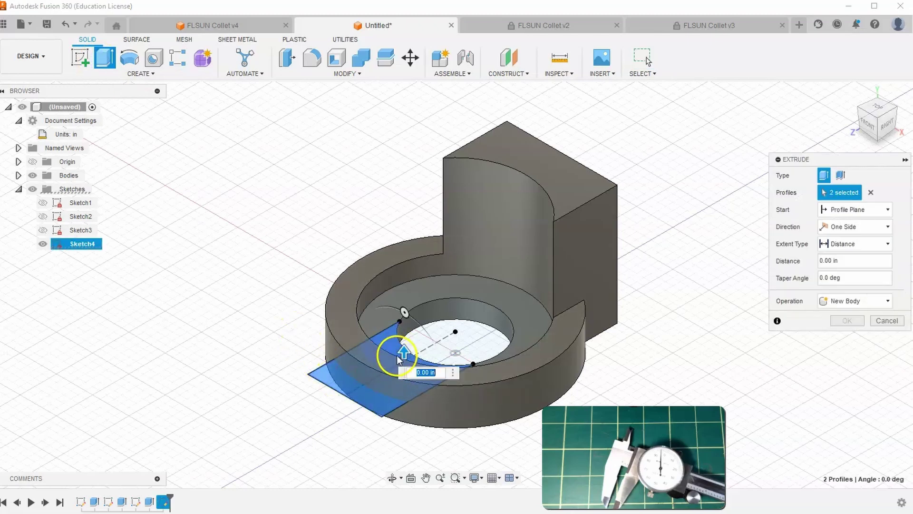
left_click_drag(403, 352, 403, 291)
left_click(872, 233)
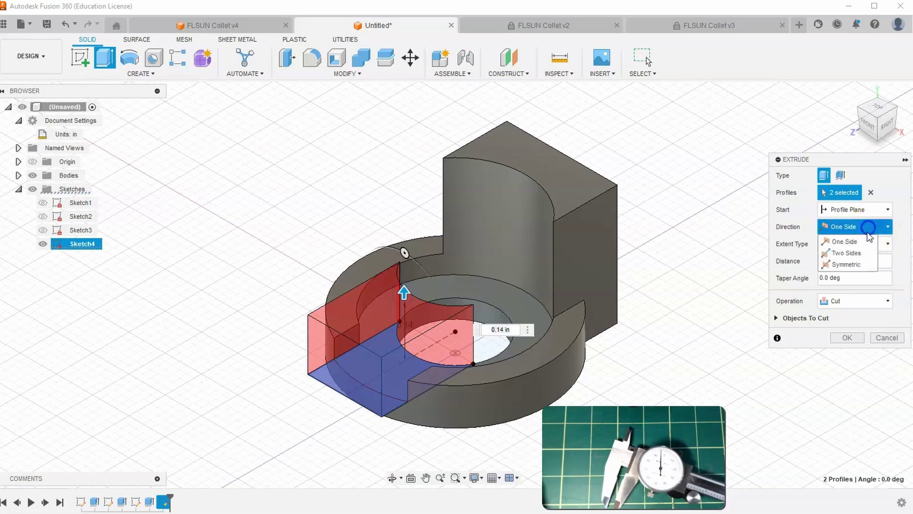
left_click(851, 263)
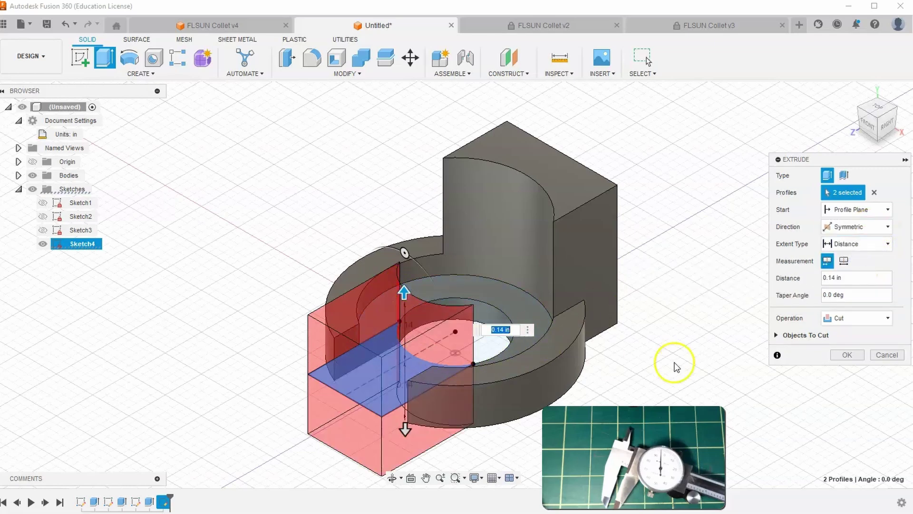
left_click(851, 355)
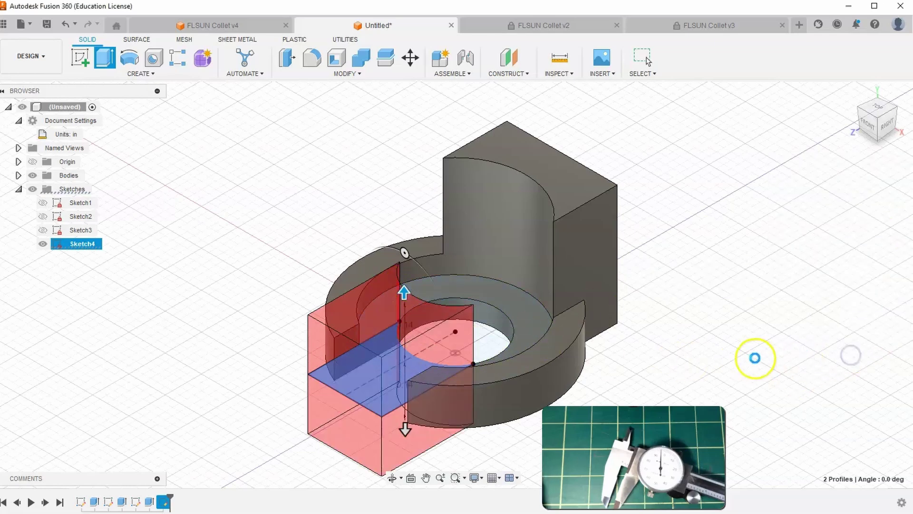
left_click(729, 332)
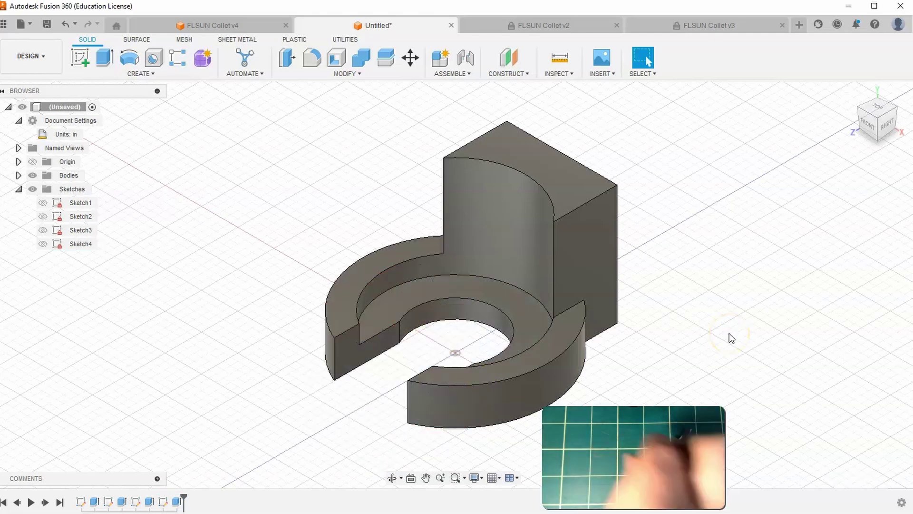
left_click(766, 328)
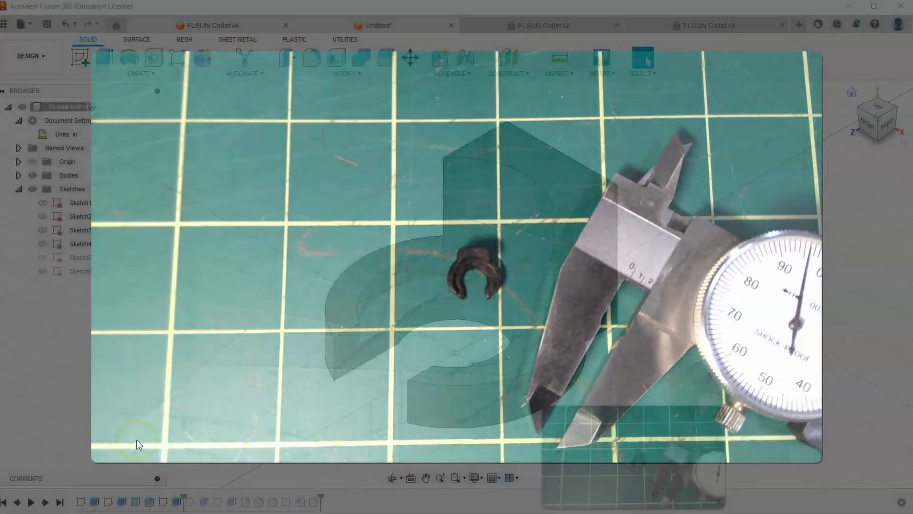
left_click(137, 444)
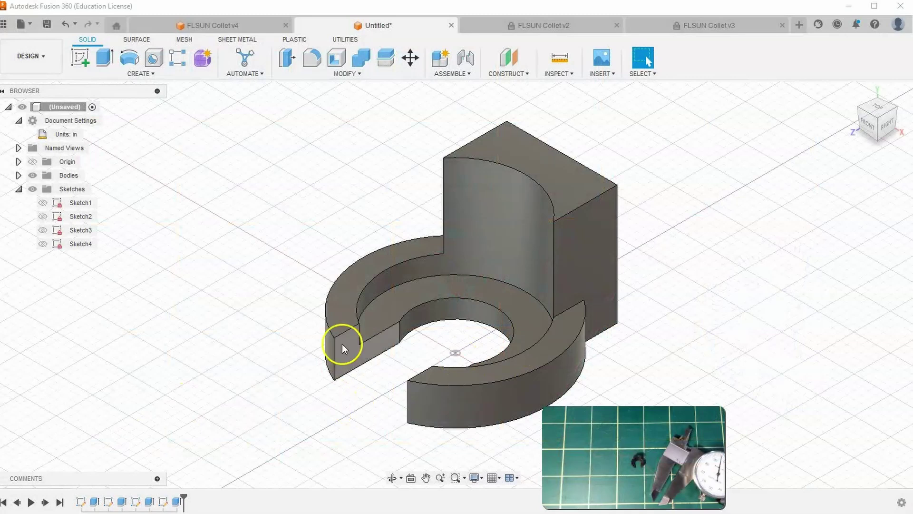
Start a sketch on the ring's top face and draw a vertical line from the left inner edge, joined to a horizontal line across the slot opening
left_click(80, 59)
left_click(340, 316)
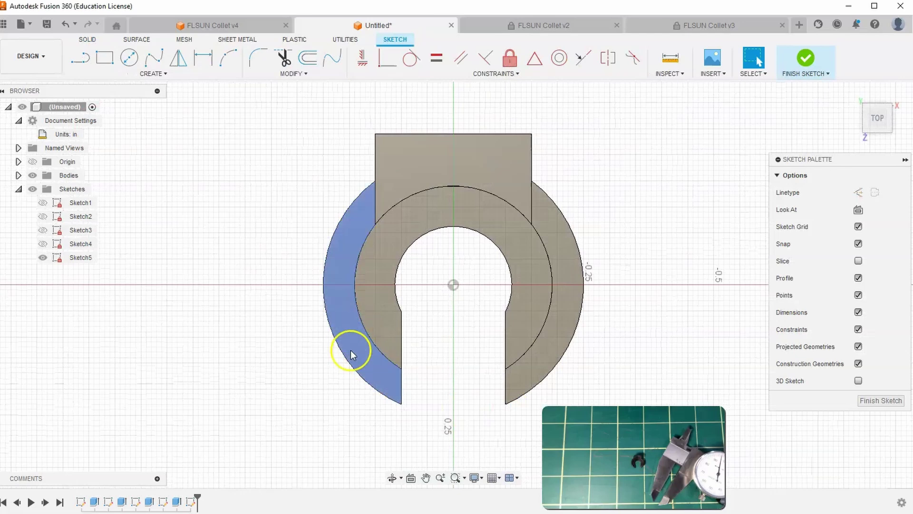
left_click(81, 59)
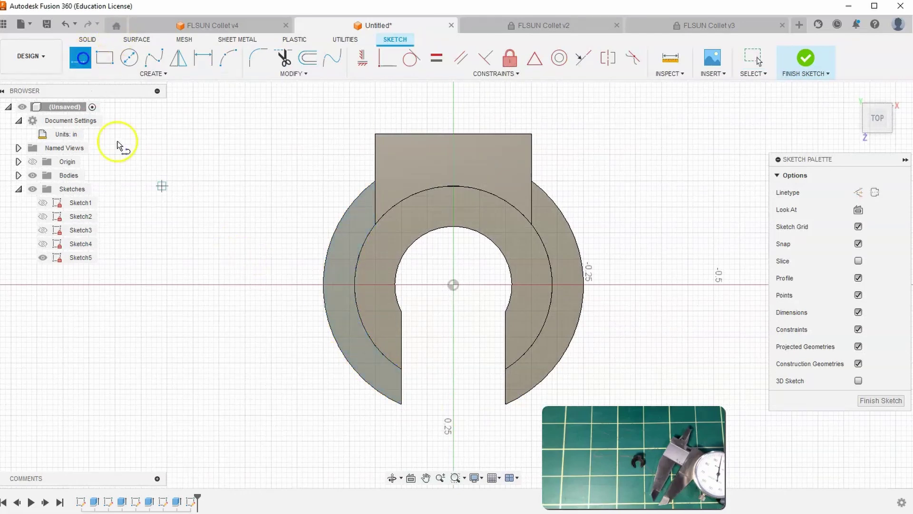
left_click(362, 324)
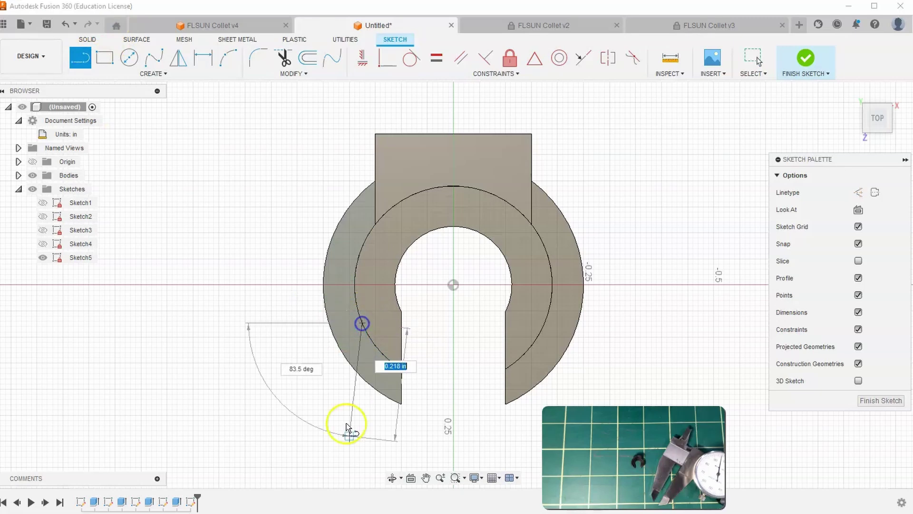
left_click(362, 461)
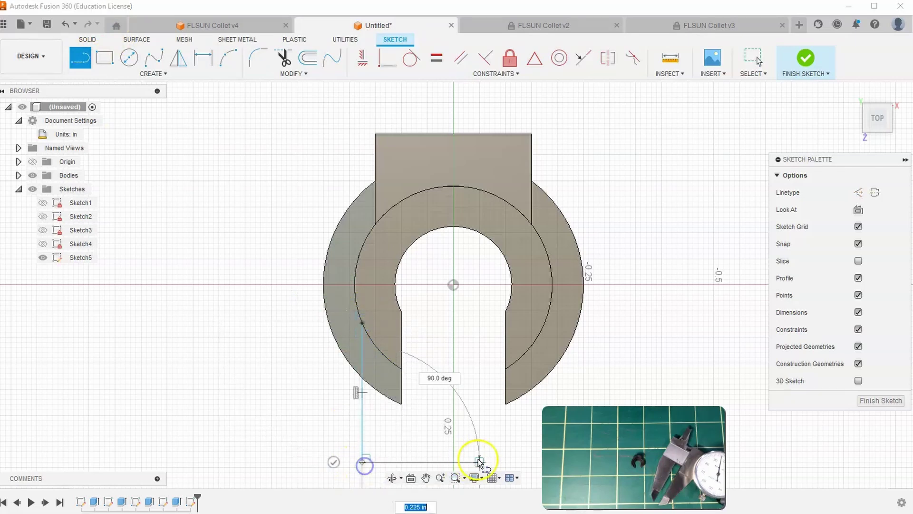
left_click(522, 461)
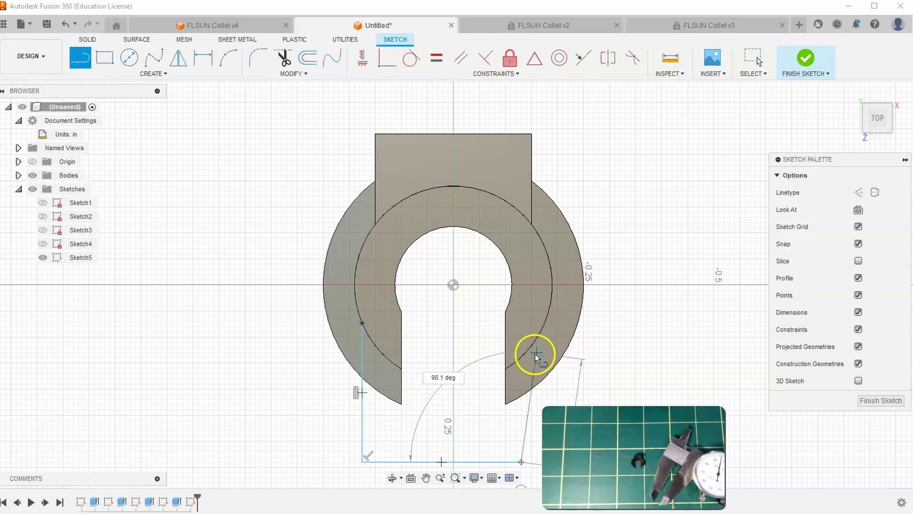
right_click(468, 323)
left_click(431, 321)
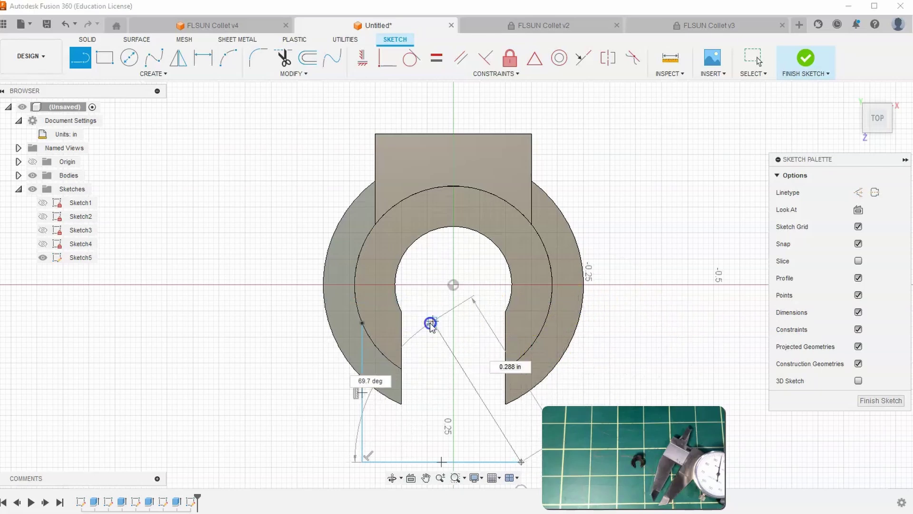
left_click(379, 347)
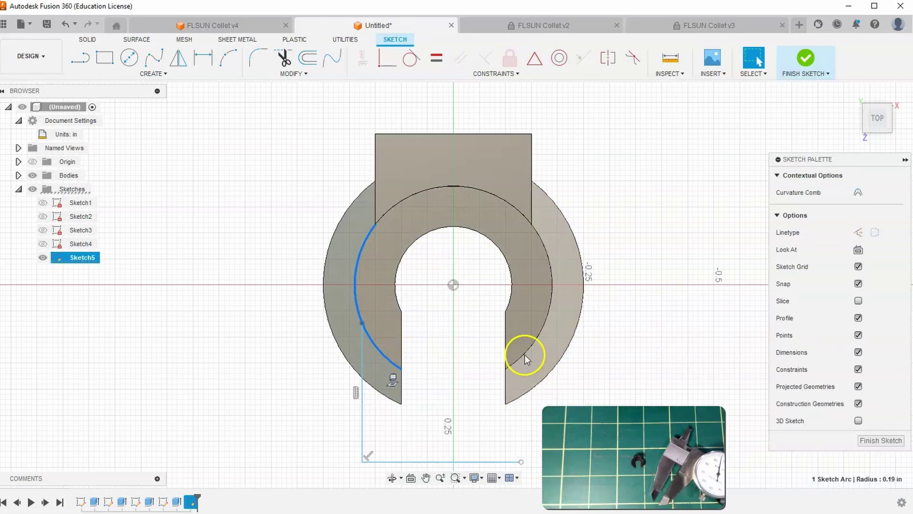
left_click(687, 346)
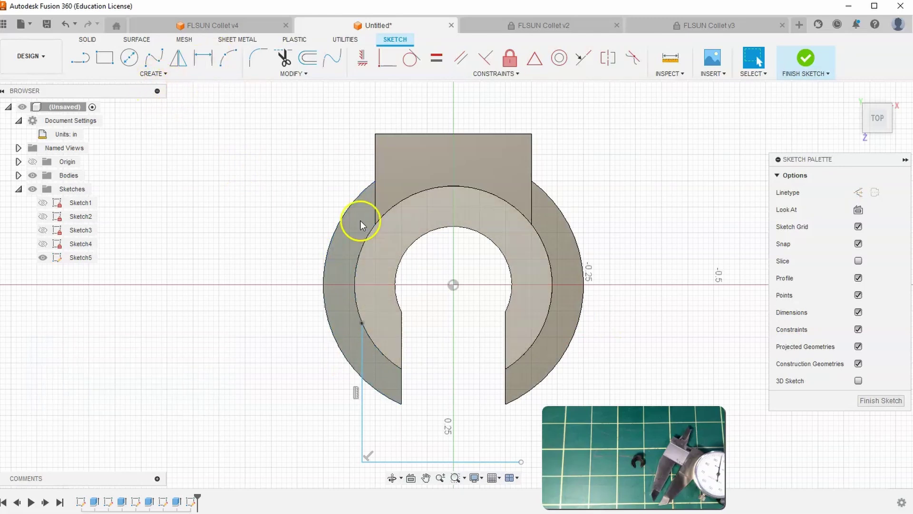
Project the ring's right inner arc edge into the sketch, keeping the projection link on
left_click(143, 78)
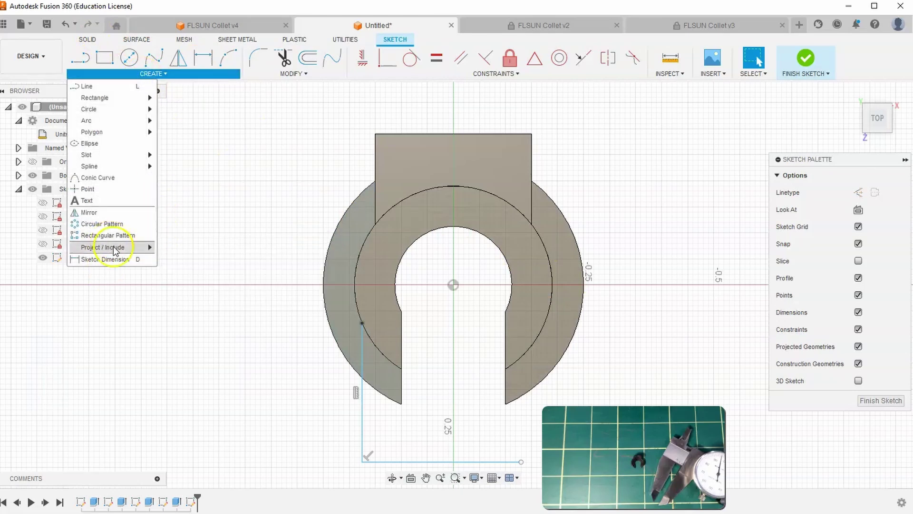
left_click(115, 247)
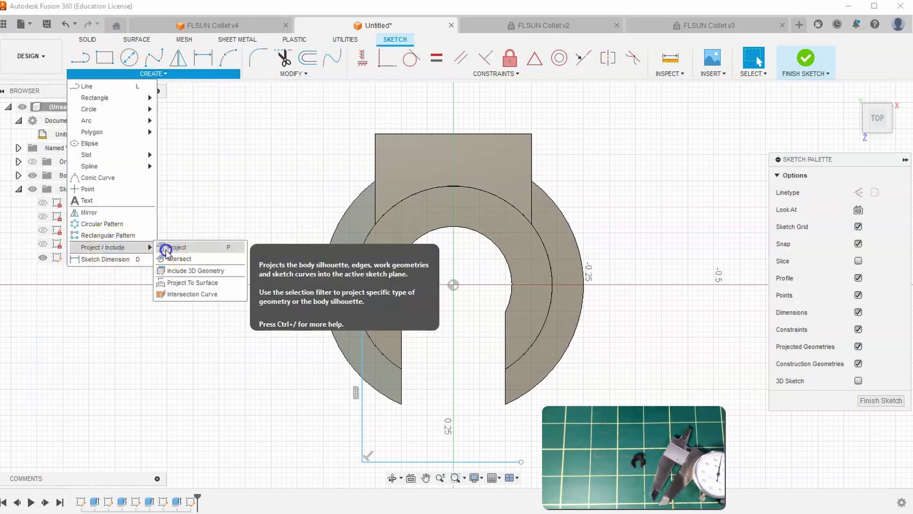
left_click(231, 249)
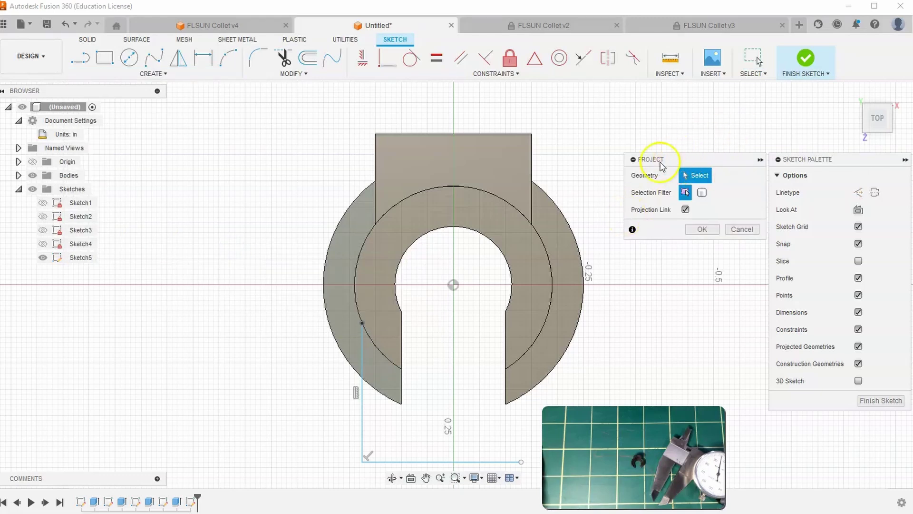
left_click(543, 324)
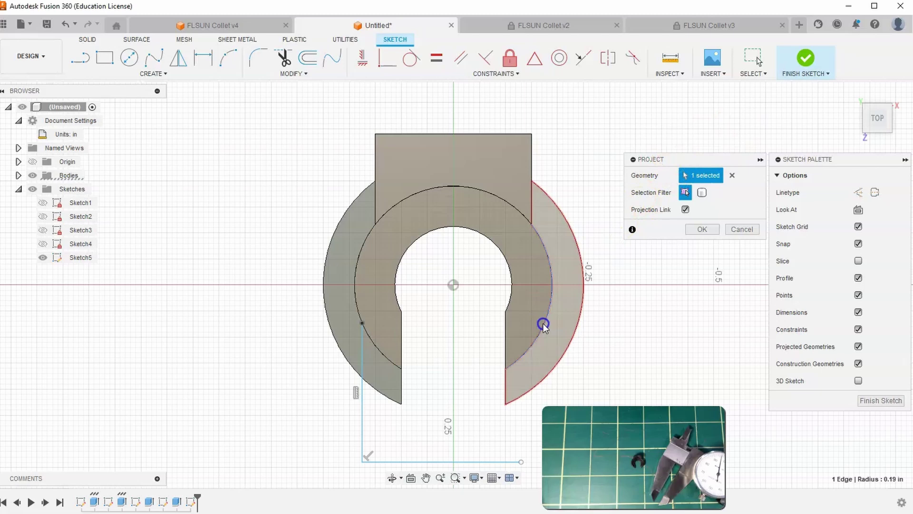
left_click(703, 233)
Close the outline with a line from the horizontal line's free end to the projected arc, and constrain that line vertical
key("l")
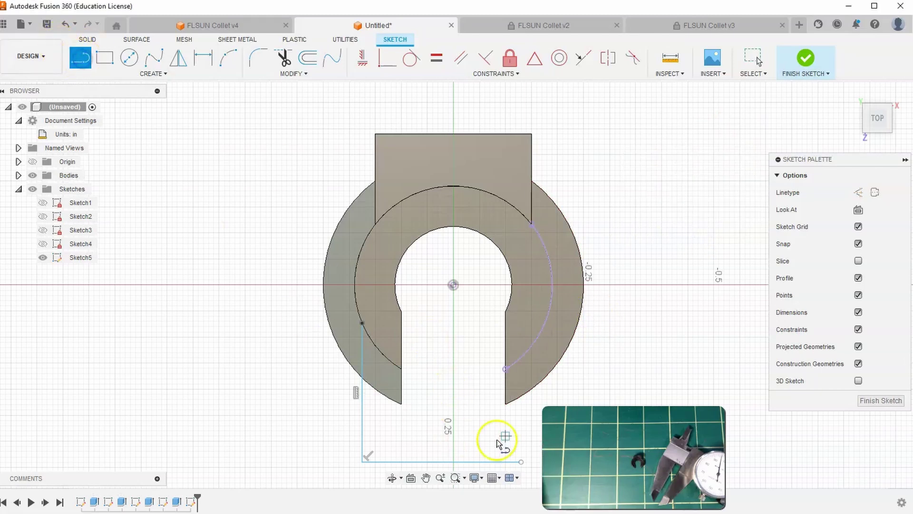
left_click(522, 462)
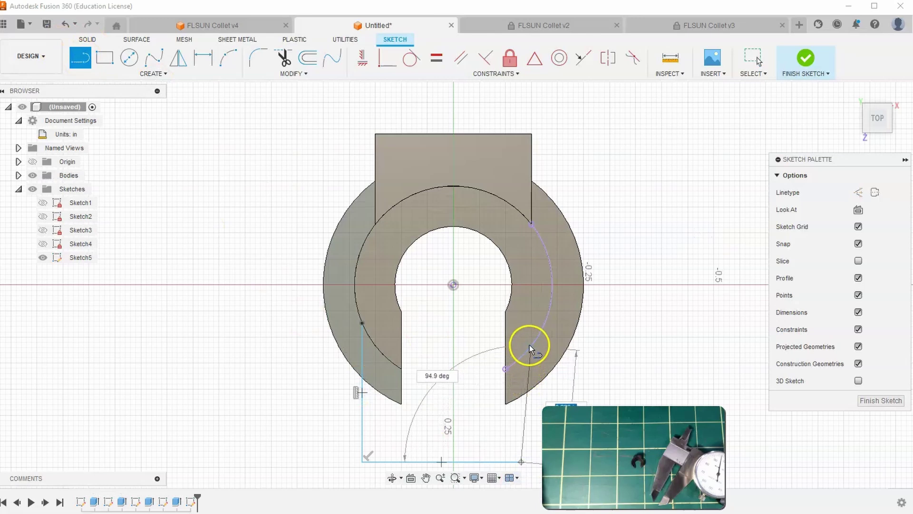
left_click(527, 352)
right_click(728, 326)
left_click(763, 327)
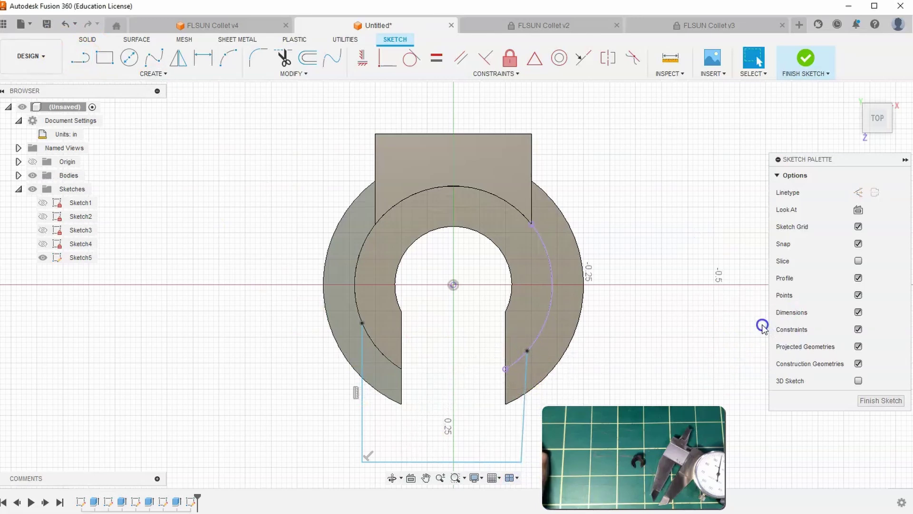
left_click(526, 377)
left_click(363, 58)
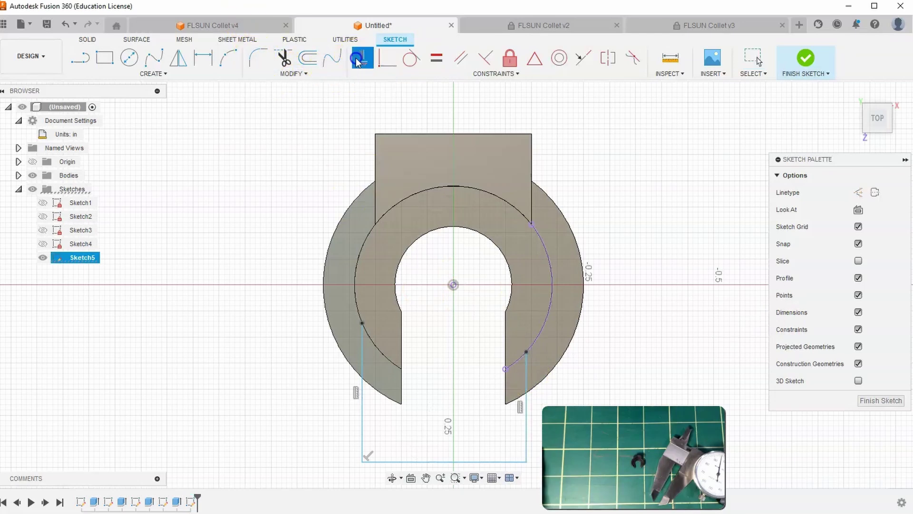
right_click(651, 328)
left_click(606, 322)
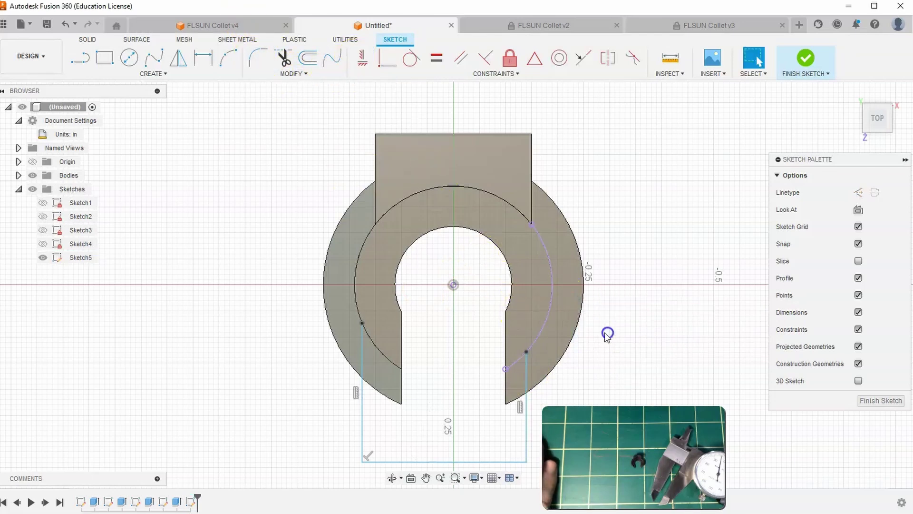
Draw a construction line from the origin to the midpoint of the horizontal line and constrain it vertical
left_click(82, 58)
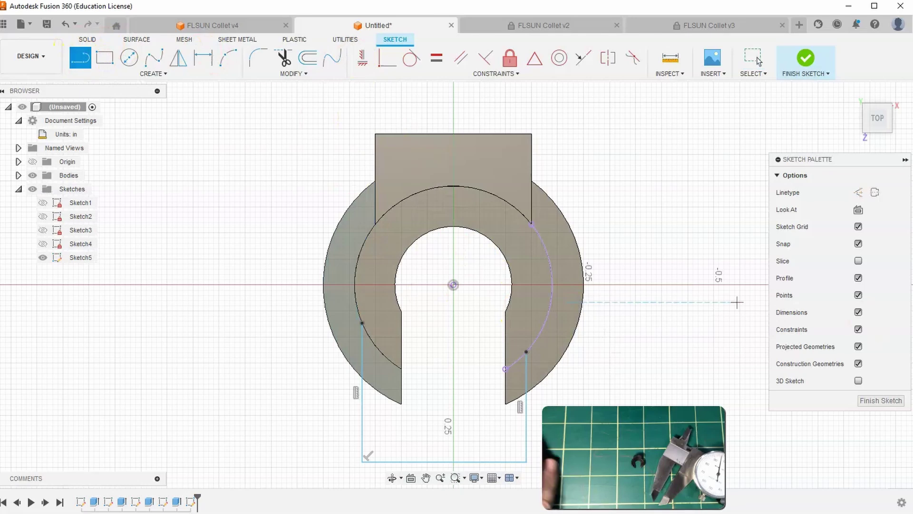
left_click(858, 192)
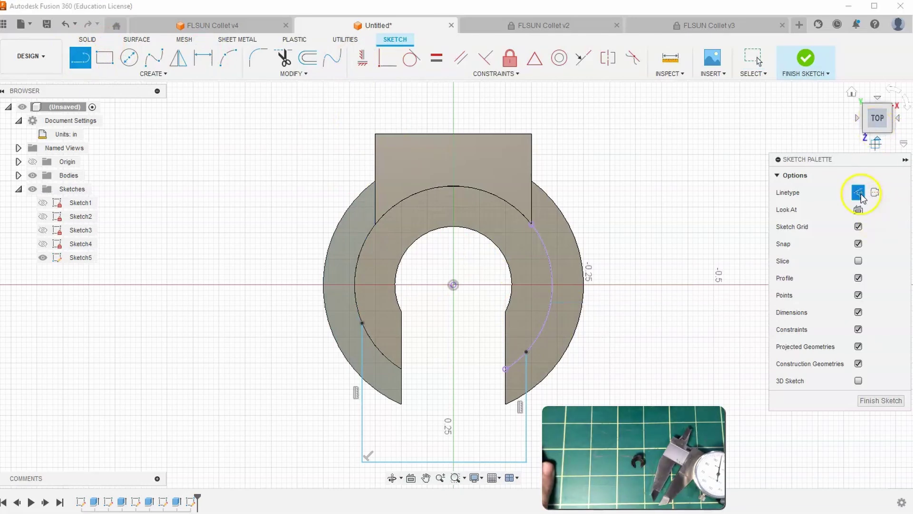
left_click(453, 285)
left_click(445, 460)
right_click(641, 389)
left_click(363, 57)
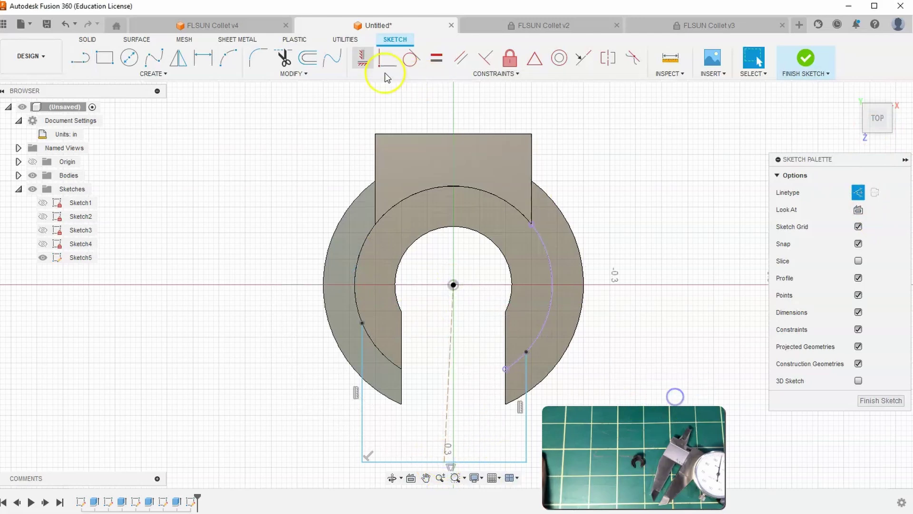
left_click(452, 326)
right_click(649, 352)
left_click(693, 360)
Drag the outline's right vertical line sideways to test its symmetry about the construction line
mouse_move(536, 400)
left_mouse_down()
mouse_move(555, 391)
mouse_move(539, 388)
left_mouse_up()
left_click(577, 381)
scroll(578, 377, "down", 1)
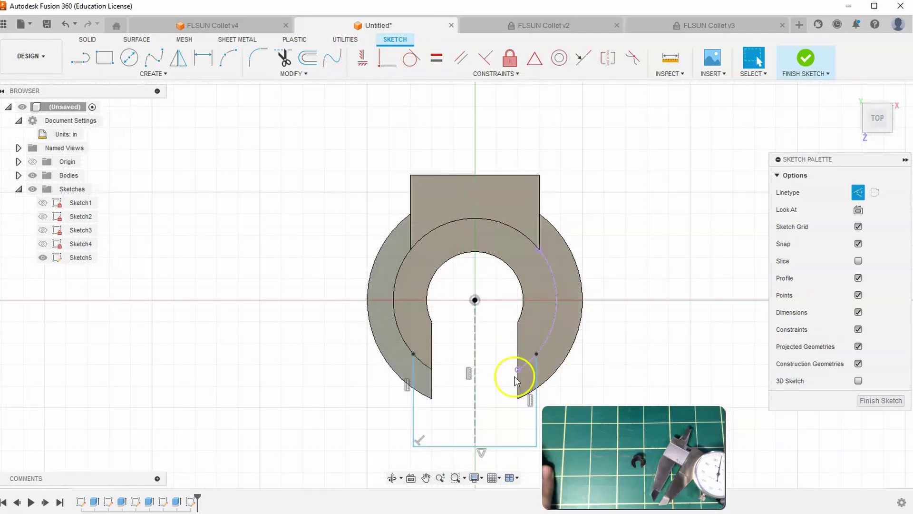
left_click(854, 94)
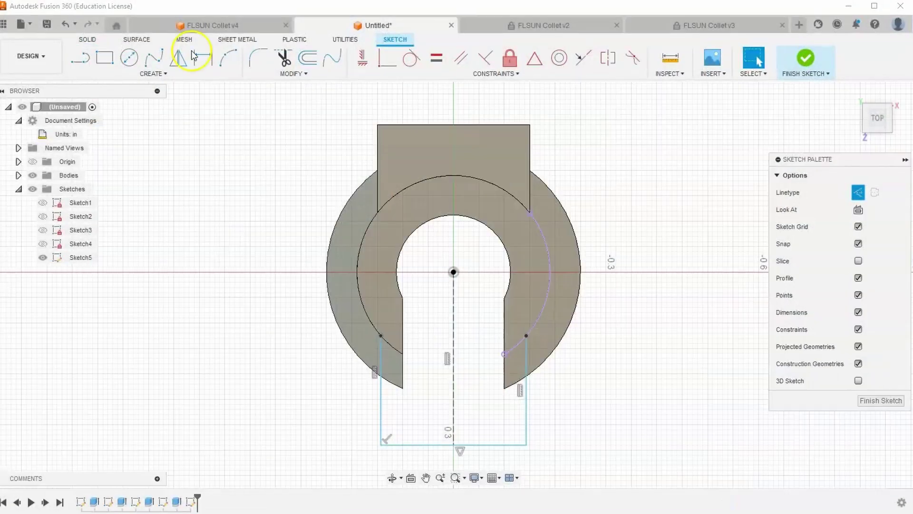
Dimension the width of the outline's horizontal line as 0.325 in
left_click(202, 58)
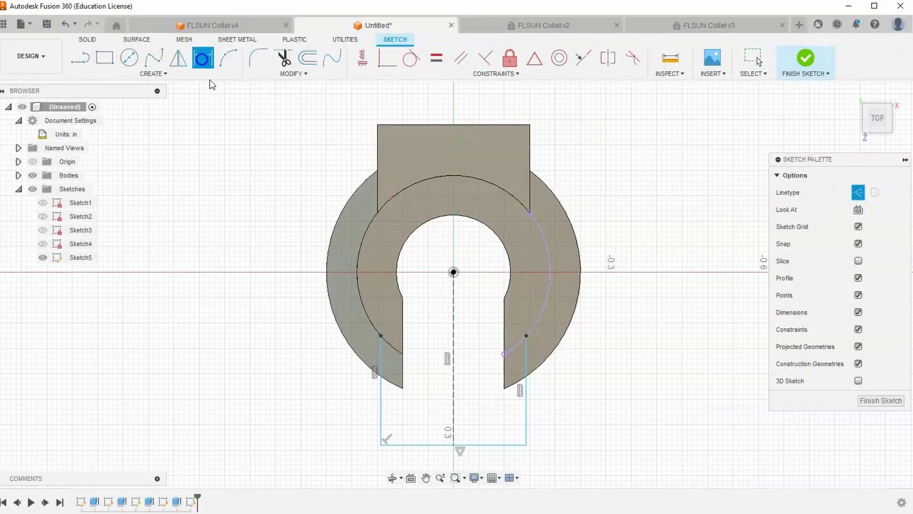
left_click(447, 445)
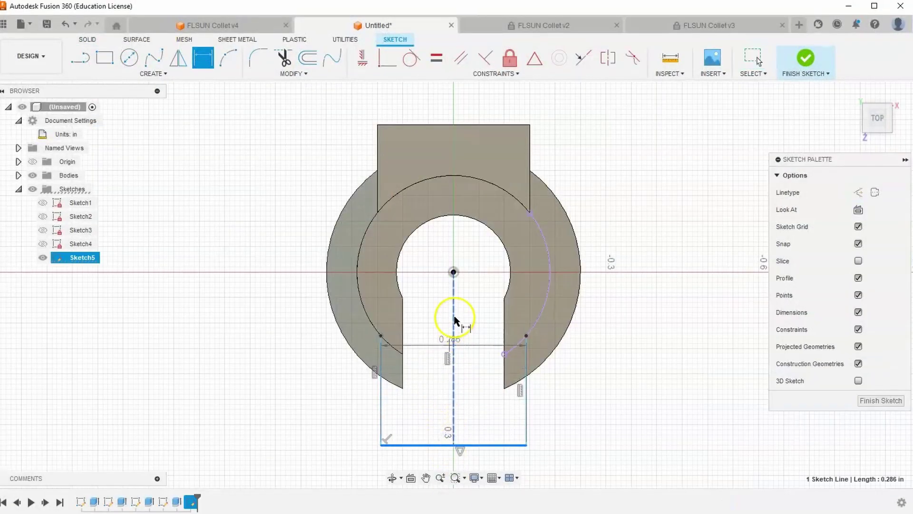
left_click(444, 413)
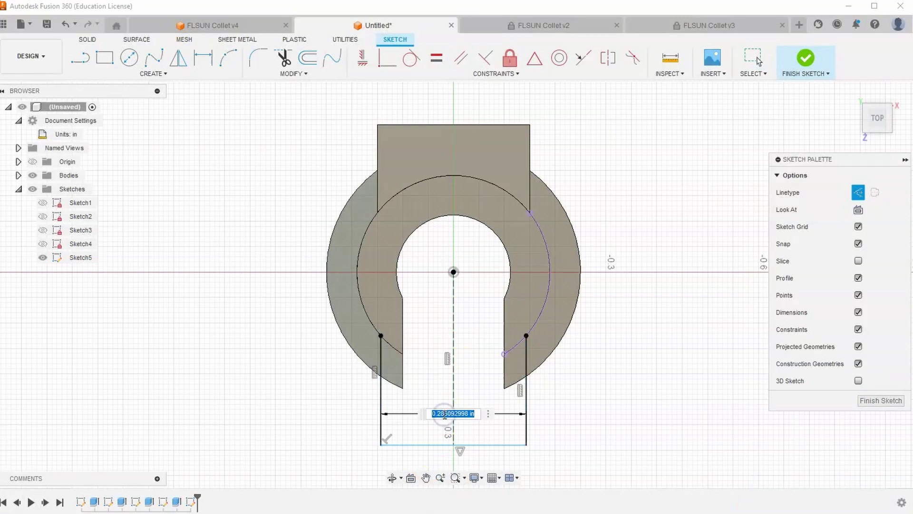
type(".325")
key("Return")
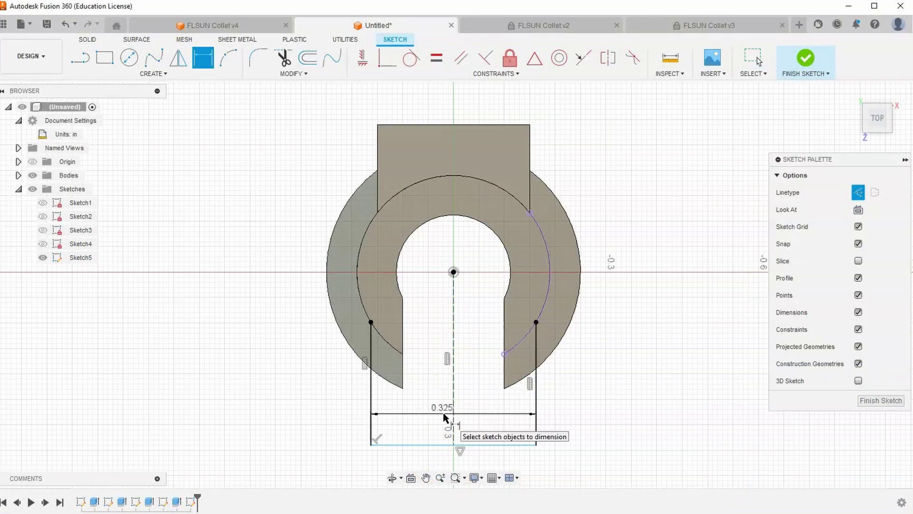
Move the outline's horizontal line slightly closer to the ring by dragging it freehand
left_click_drag(873, 117, 607, 264)
right_click(527, 379)
left_click(526, 352)
left_click(461, 427)
mouse_move(462, 428)
left_mouse_down()
mouse_move(461, 437)
mouse_move(475, 382)
mouse_move(465, 425)
left_mouse_up()
left_click(877, 111)
left_click(264, 337)
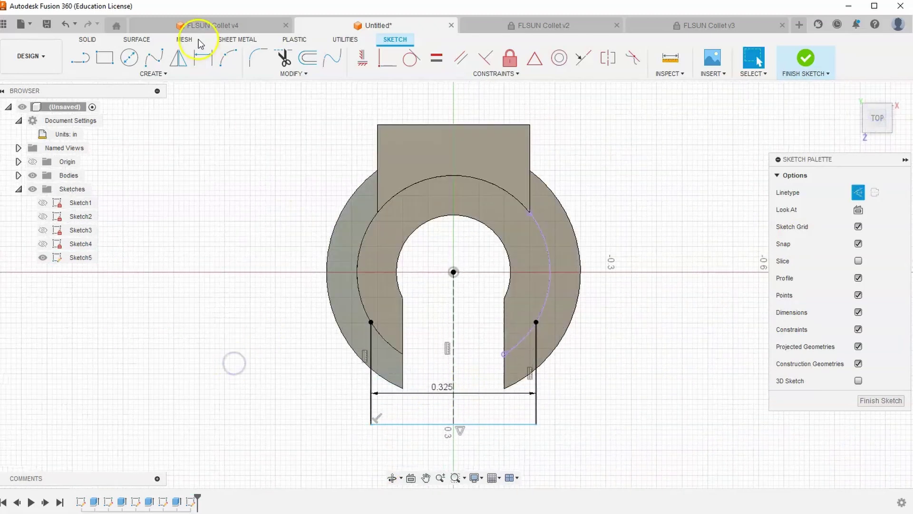
Dimension the horizontal line's distance from the origin as 0.30 in and finish the sketch
left_click(203, 57)
left_click(451, 272)
left_click(432, 424)
left_click(311, 344)
key("Return")
right_click(615, 314)
left_click(657, 298)
left_click(805, 57)
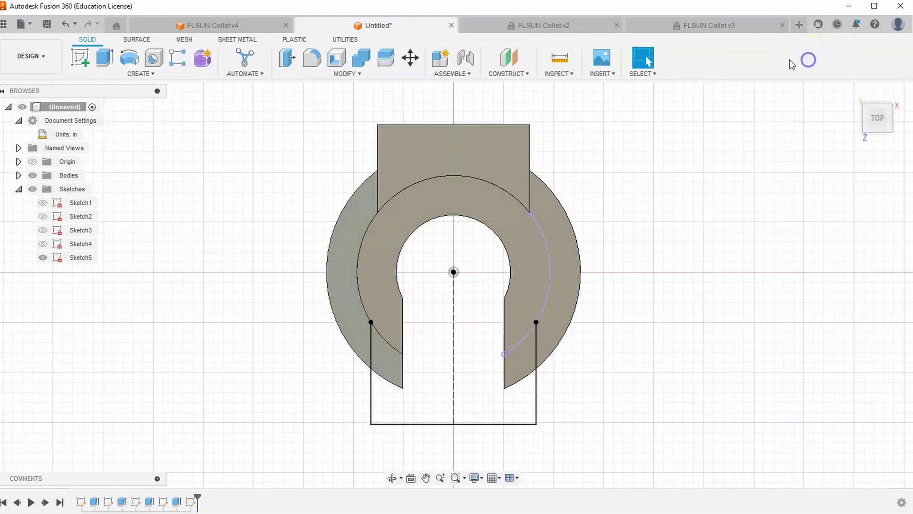
left_click(856, 92)
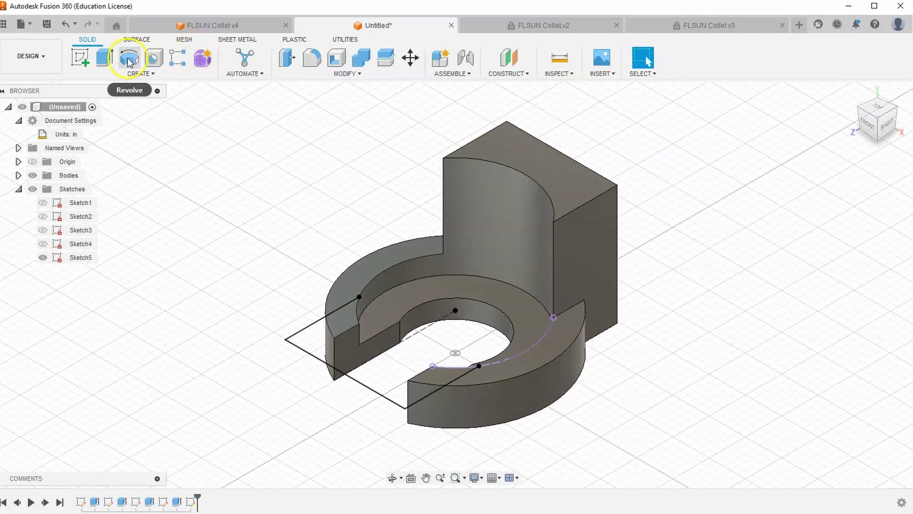
left_click(105, 58)
left_click(345, 319)
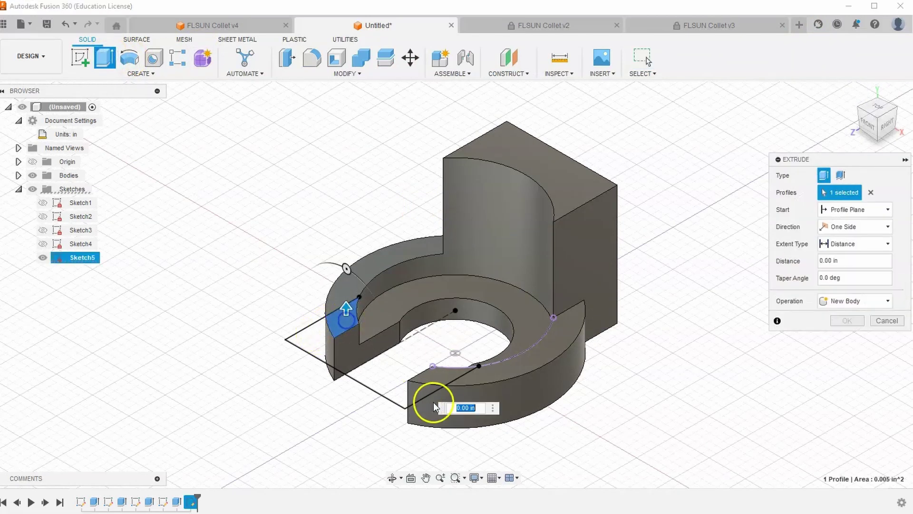
left_click(442, 373)
left_click_drag(441, 377, 441, 405)
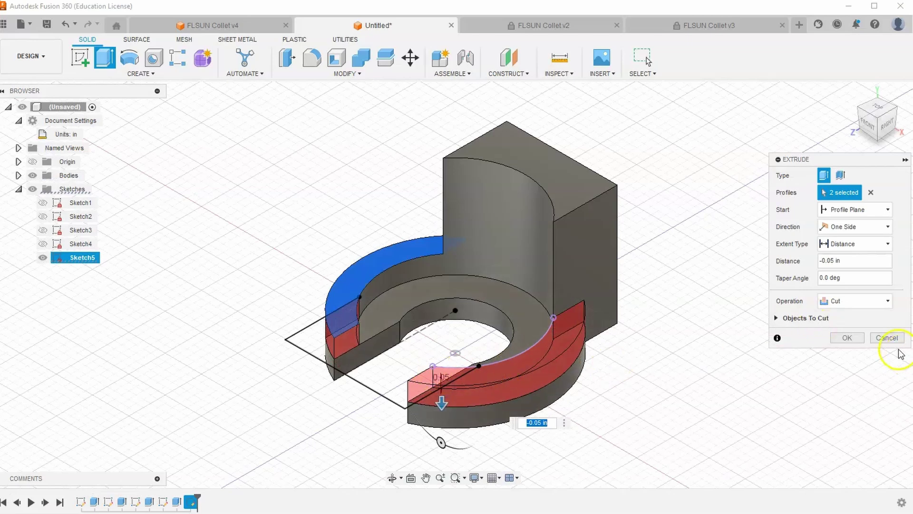
left_click(888, 338)
left_click(507, 371)
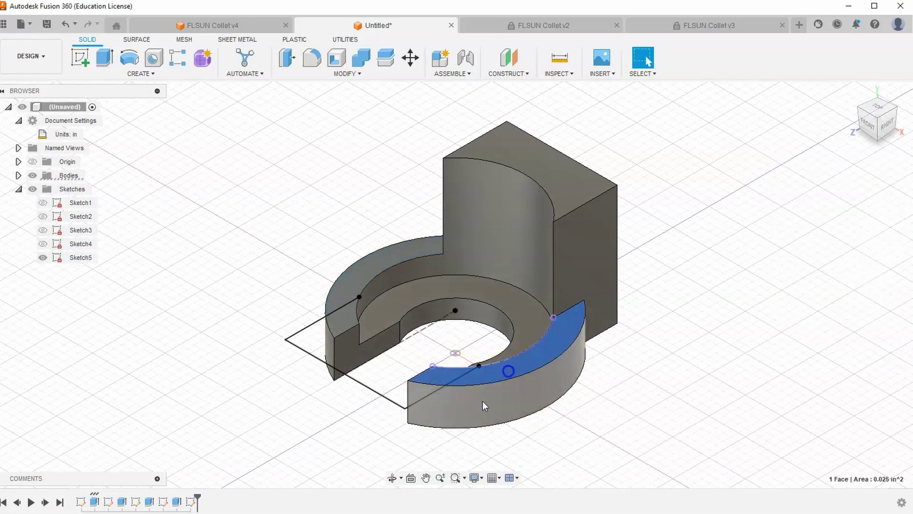
left_click(292, 456)
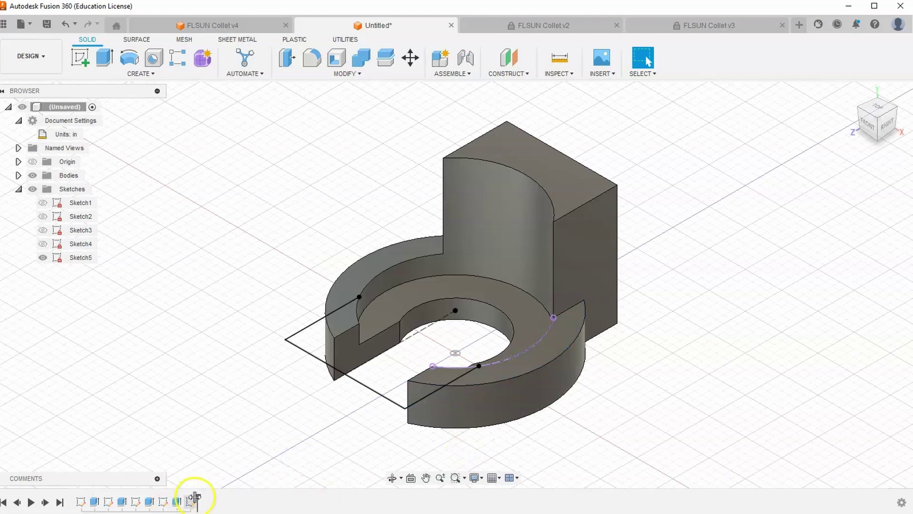
Reopen the outline sketch and draw a vertical line from the projected arc's slot-side end to the horizontal line, then finish the sketch
double_click(193, 500)
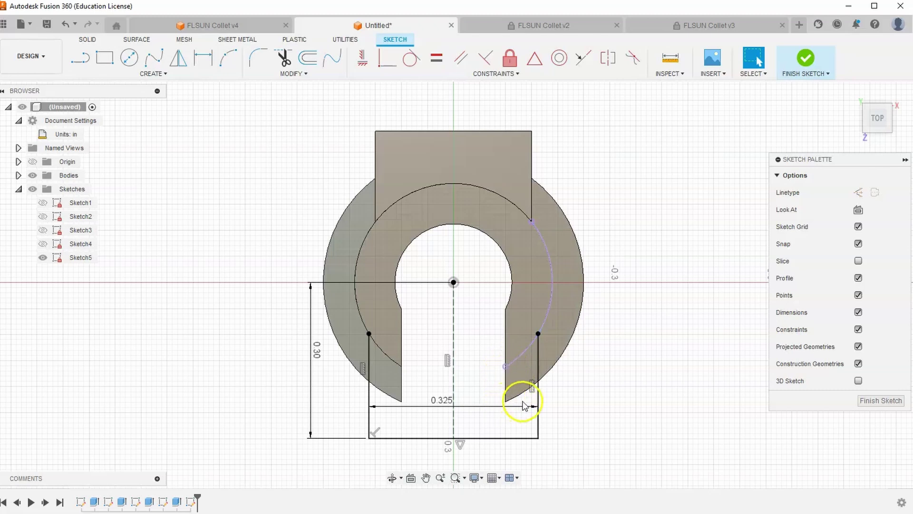
left_click(86, 65)
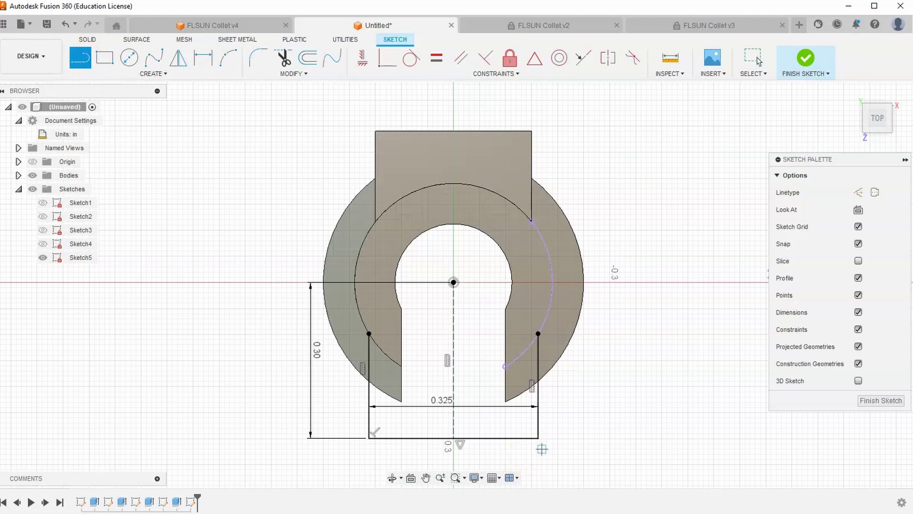
left_click(507, 365)
left_click(505, 437)
right_click(621, 366)
left_click(658, 366)
left_click(519, 385)
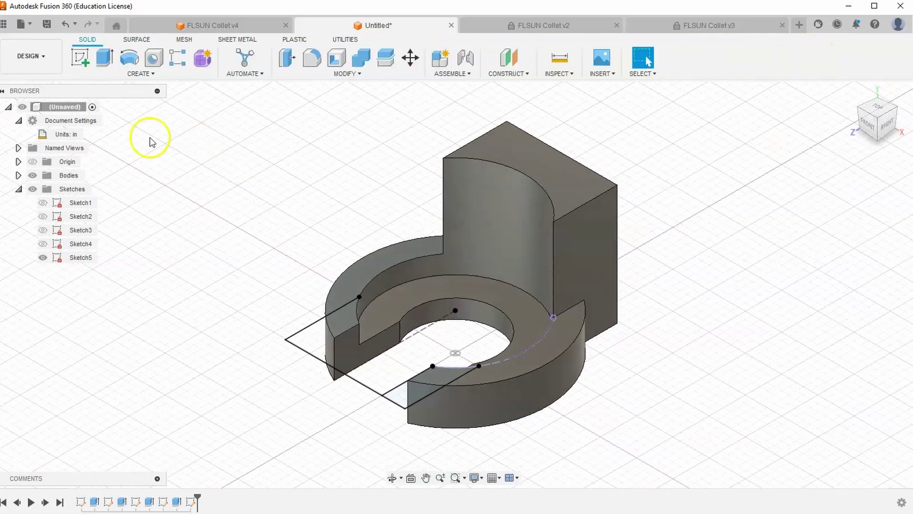
Extrude the two end profiles as a cut, with the extent set to the clip's inner floor face
left_click(105, 57)
left_click(335, 322)
left_click(421, 398)
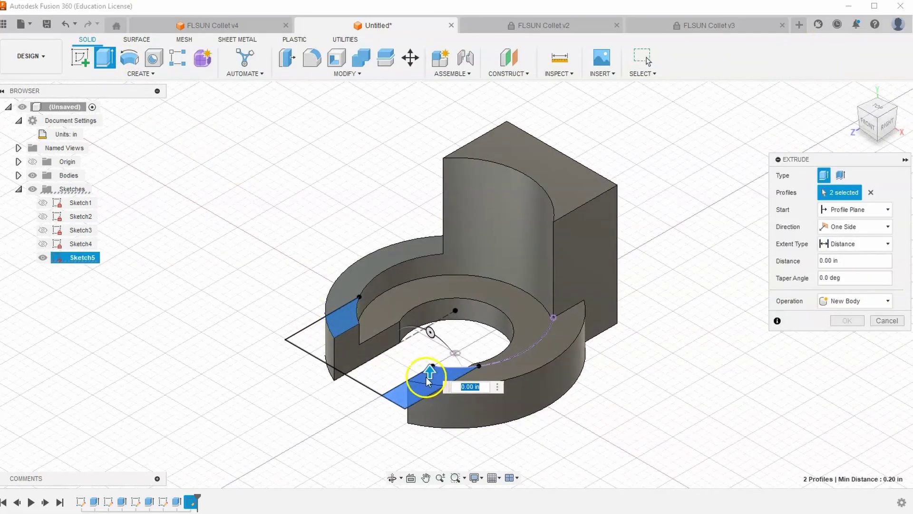
left_click_drag(429, 372, 427, 391)
scroll(373, 372, "up", 1)
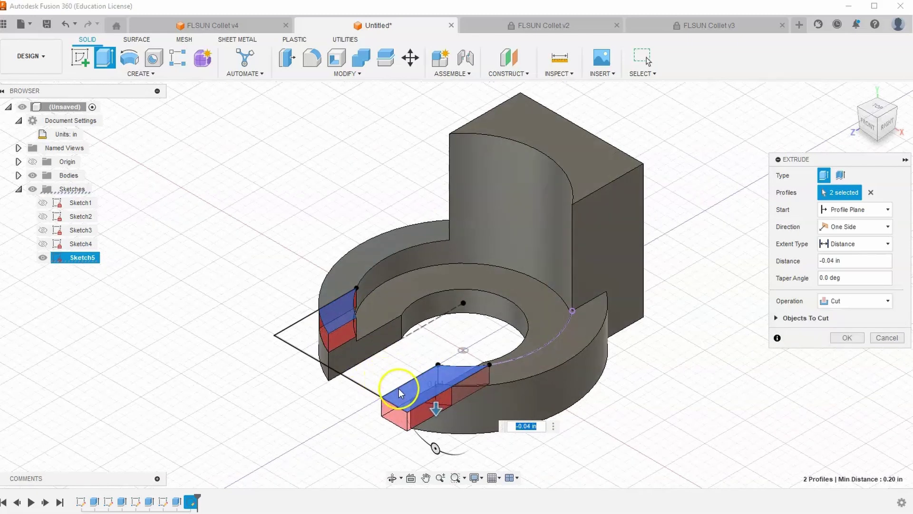
left_click(861, 112)
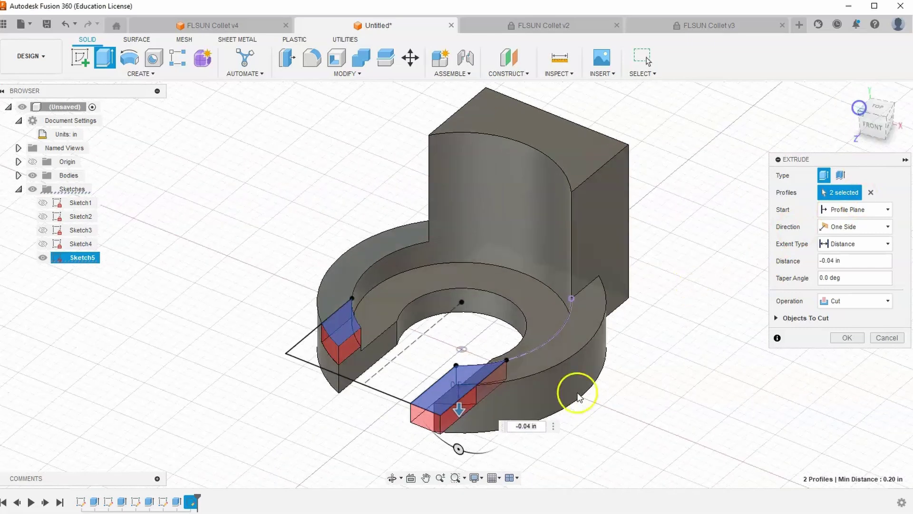
mouse_move(582, 342)
left_mouse_down()
mouse_move(581, 350)
mouse_move(585, 337)
left_mouse_up()
left_click_drag(464, 391, 460, 391)
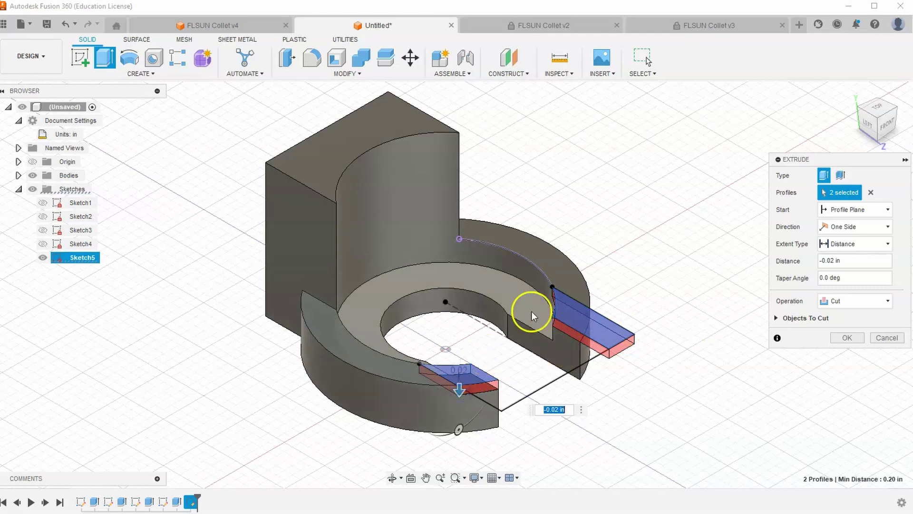
left_click_drag(534, 313, 578, 332)
left_click(857, 244)
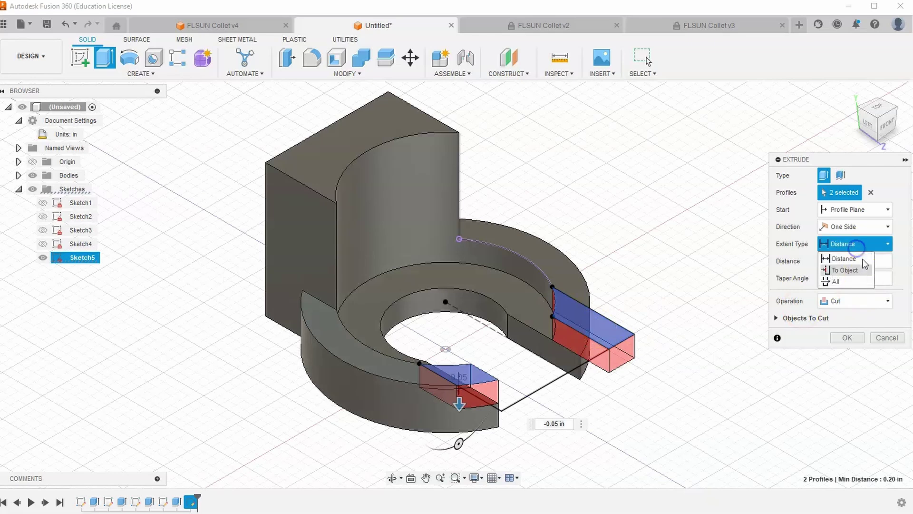
left_click(844, 266)
left_click(543, 321)
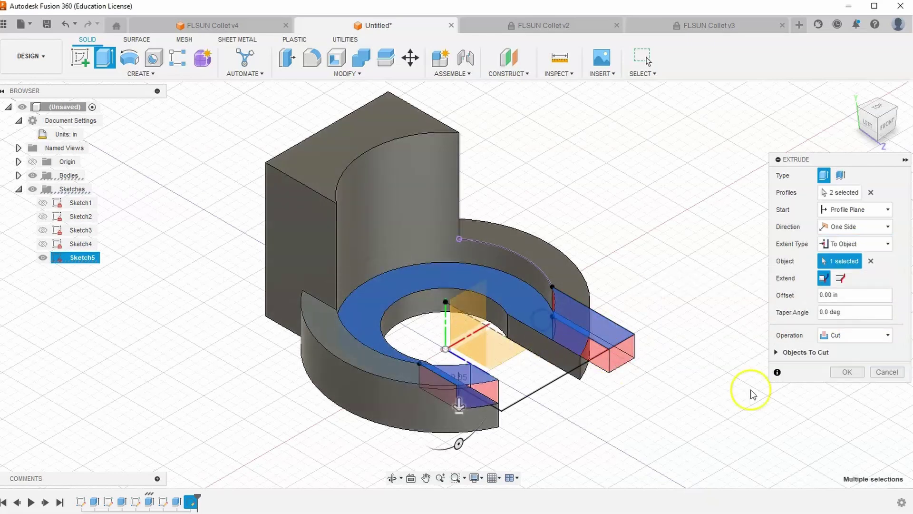
left_click(846, 373)
Fillet the two outer vertical edges at the back of the raised tab
middle_click_drag(795, 193, 763, 127, "shift")
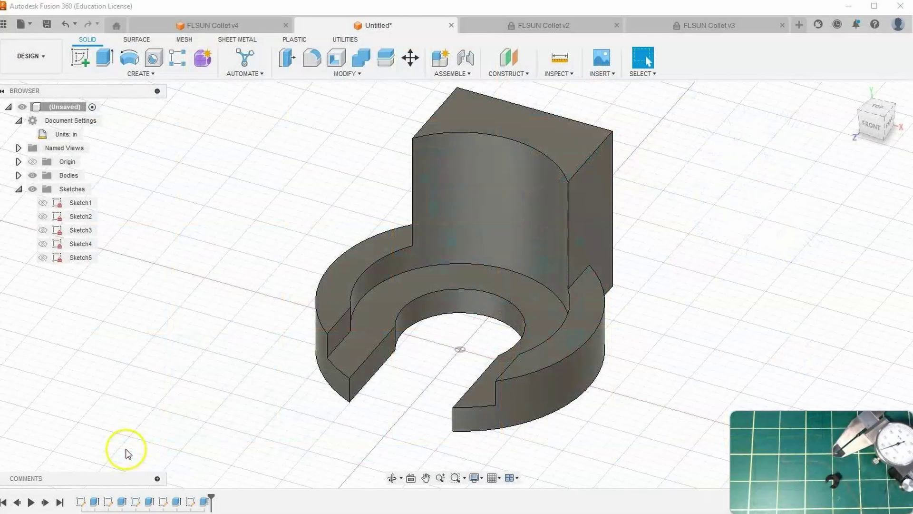
middle_click_drag(840, 102, 719, 101, "shift")
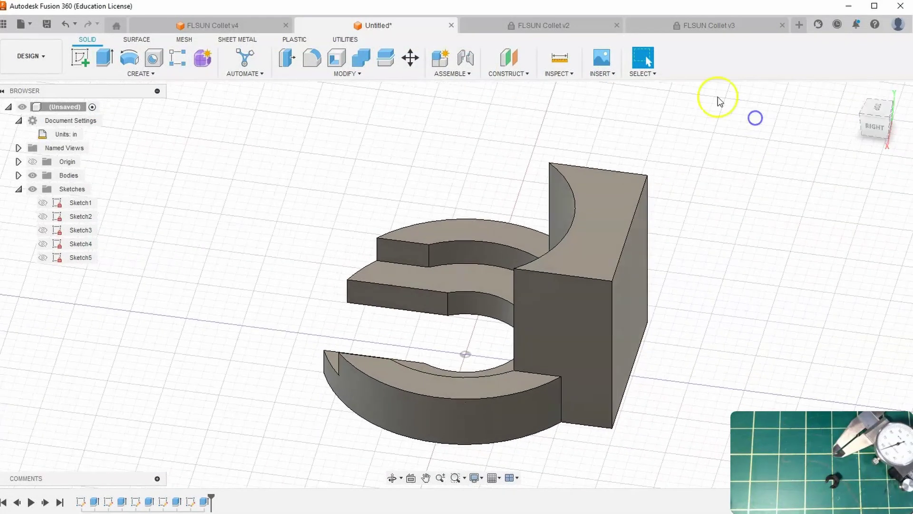
left_click(312, 58)
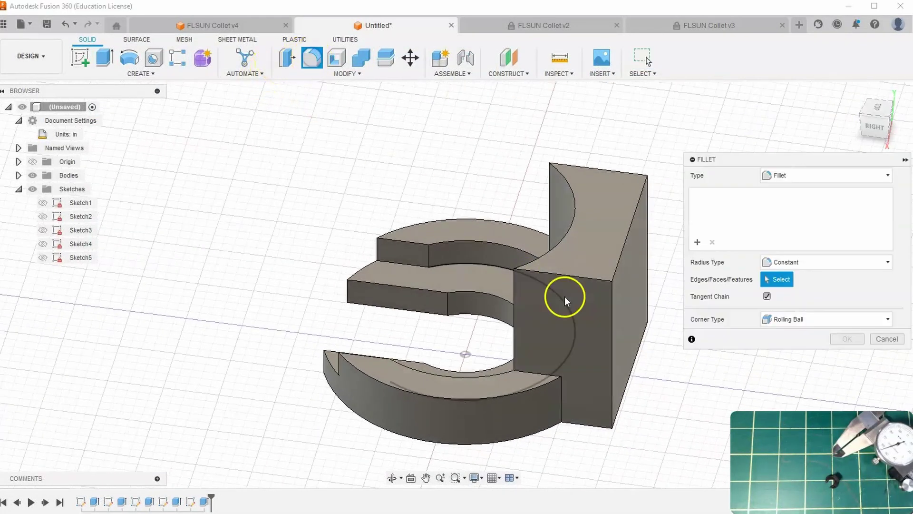
left_click(612, 298)
left_click(648, 208)
left_click_drag(657, 205, 645, 209)
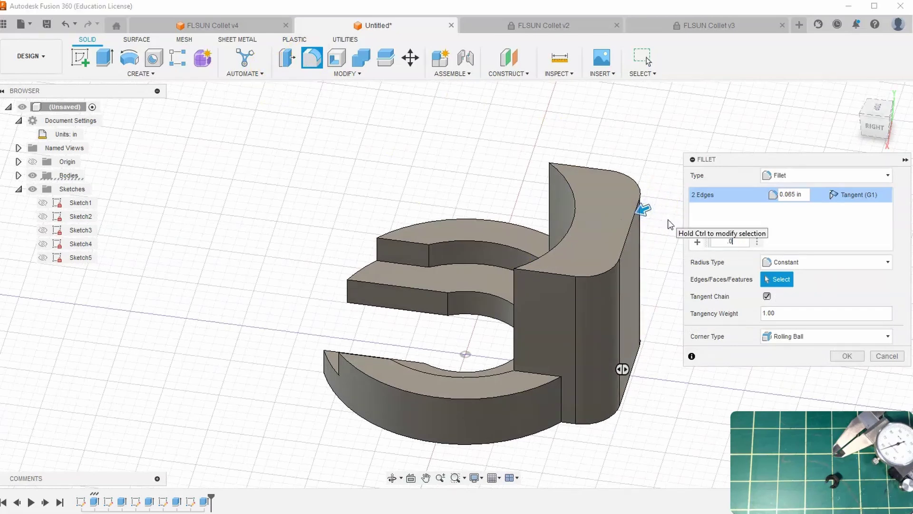
key("Return")
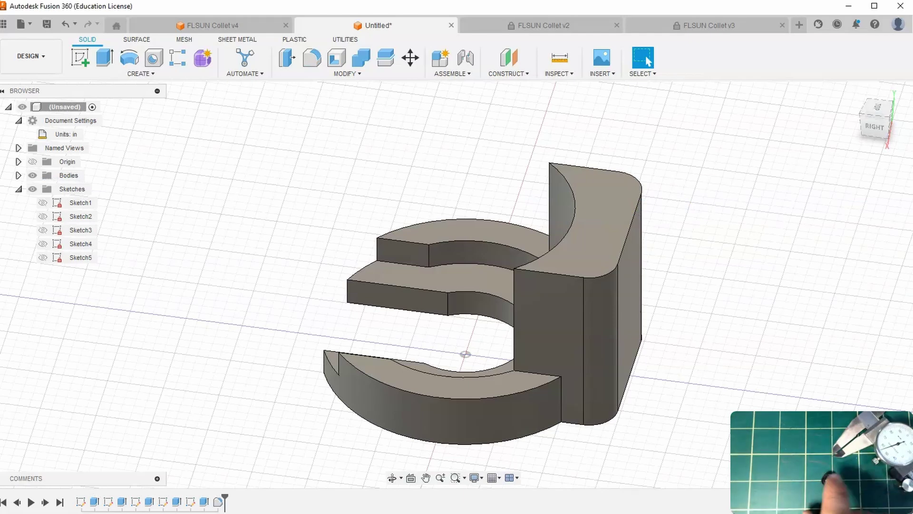
left_click(846, 92)
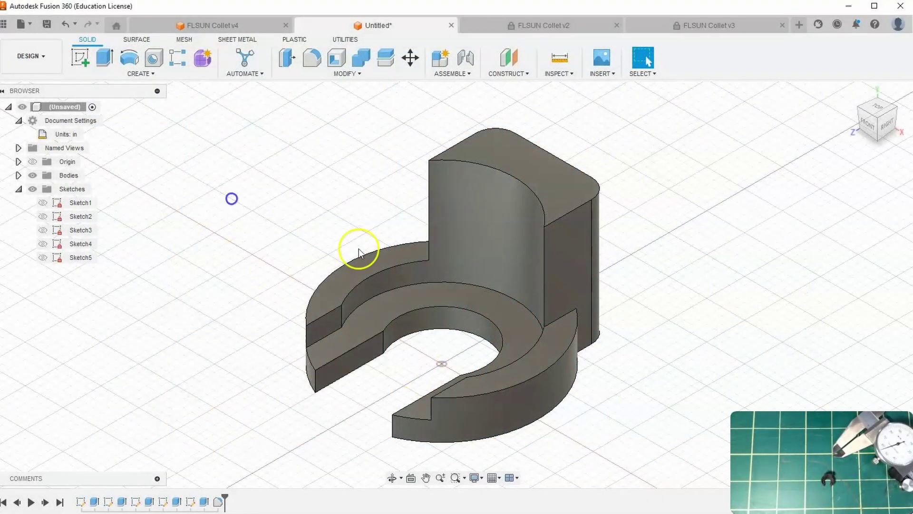
left_click(312, 58)
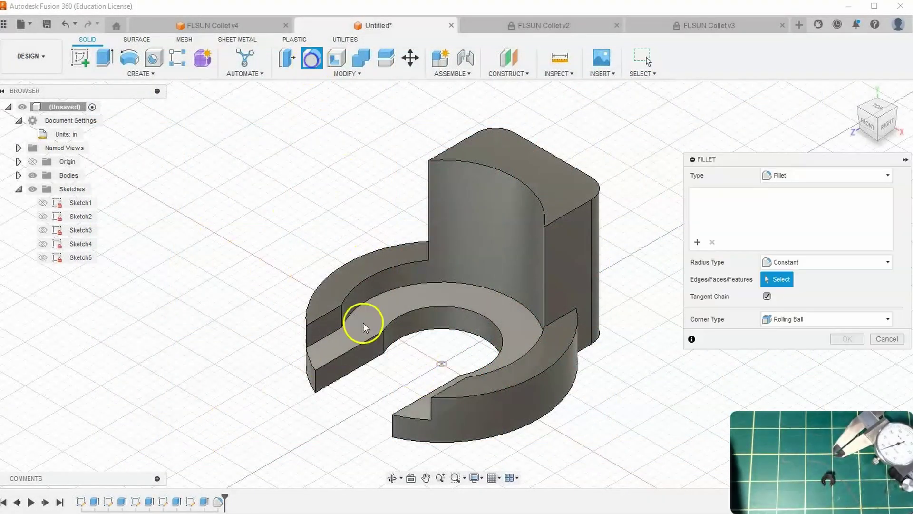
left_click(313, 383)
left_click(390, 425)
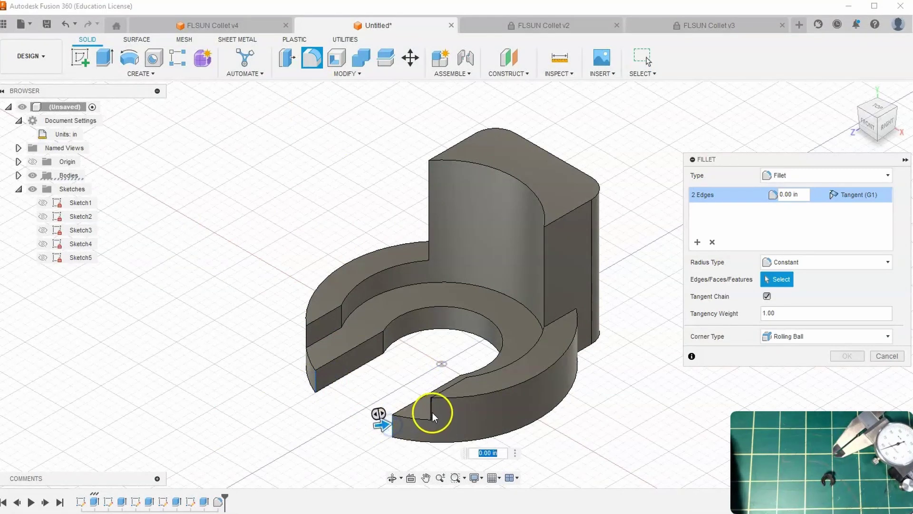
left_click(433, 412)
left_click(305, 330)
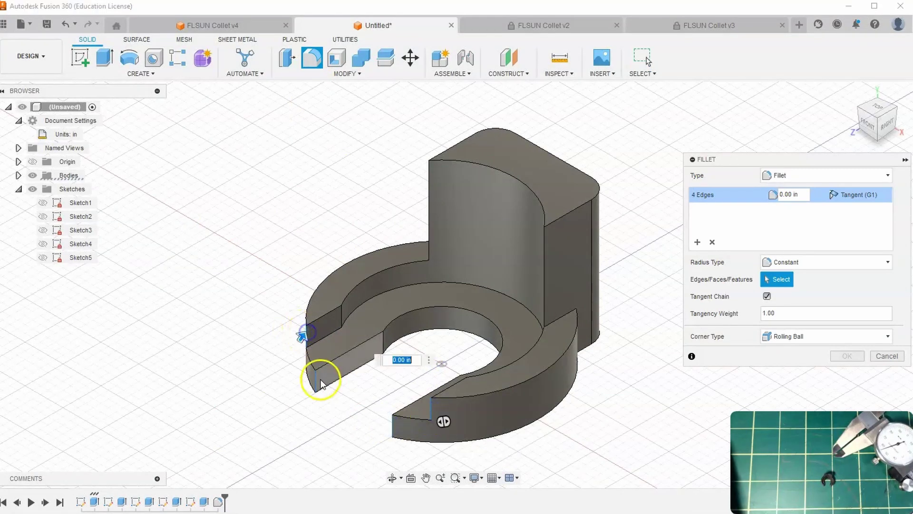
mouse_move(302, 338)
left_mouse_down()
mouse_move(310, 326)
mouse_move(314, 336)
left_mouse_up()
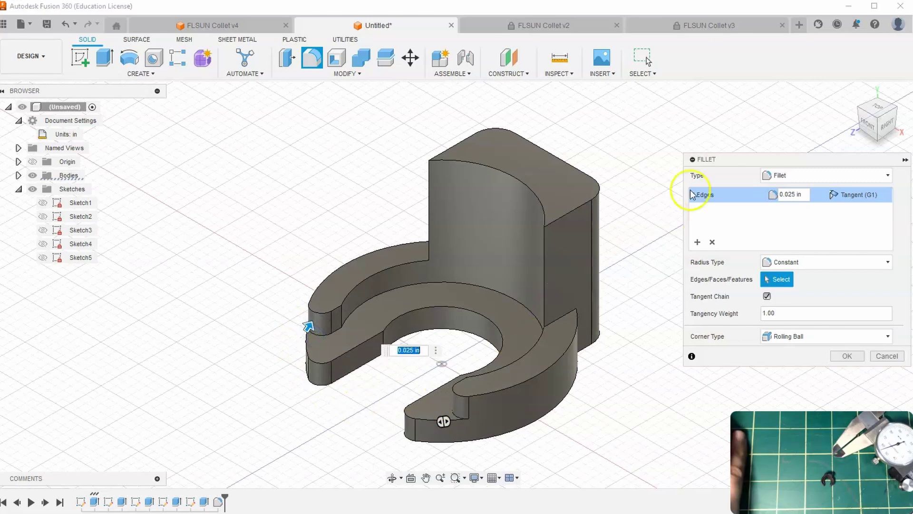
left_click(878, 114)
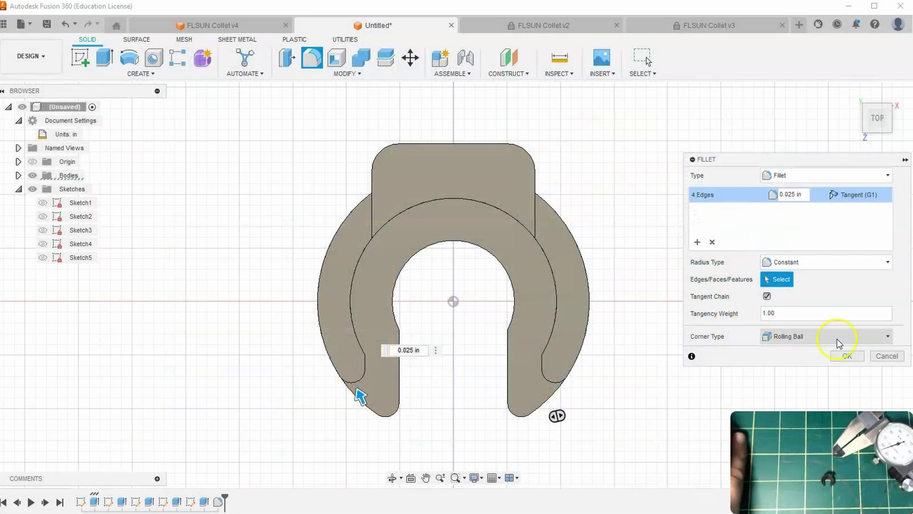
left_click(887, 355)
Fillet the vertical tip edges of the two lower floor ends with a 0.025 in radius
left_click(852, 92)
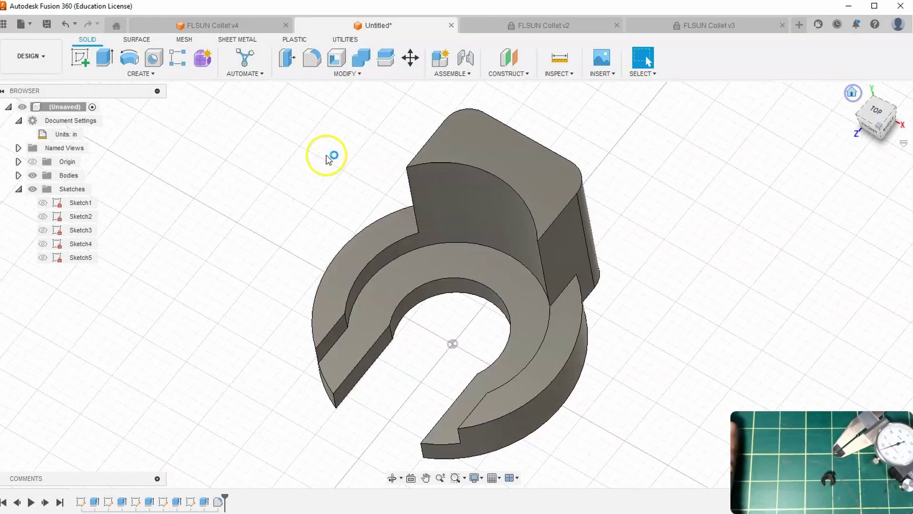
left_click(311, 59)
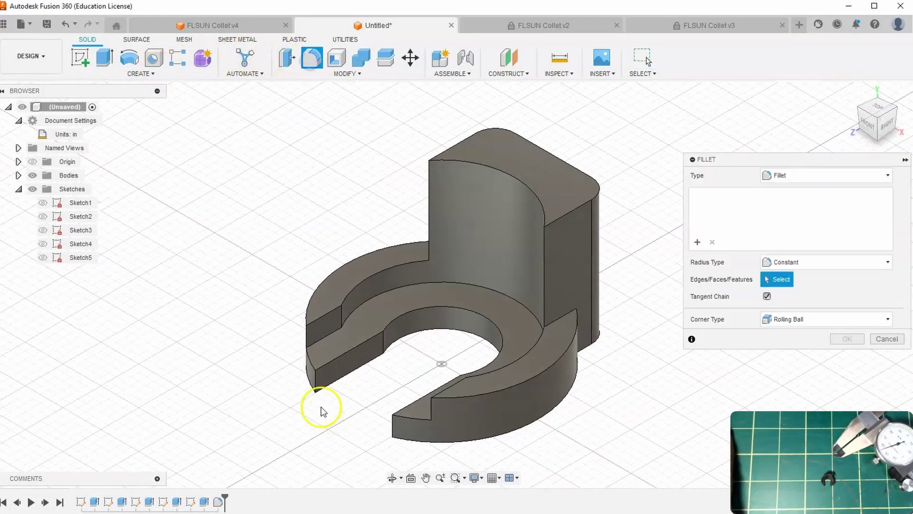
left_click(315, 378)
left_click(394, 434)
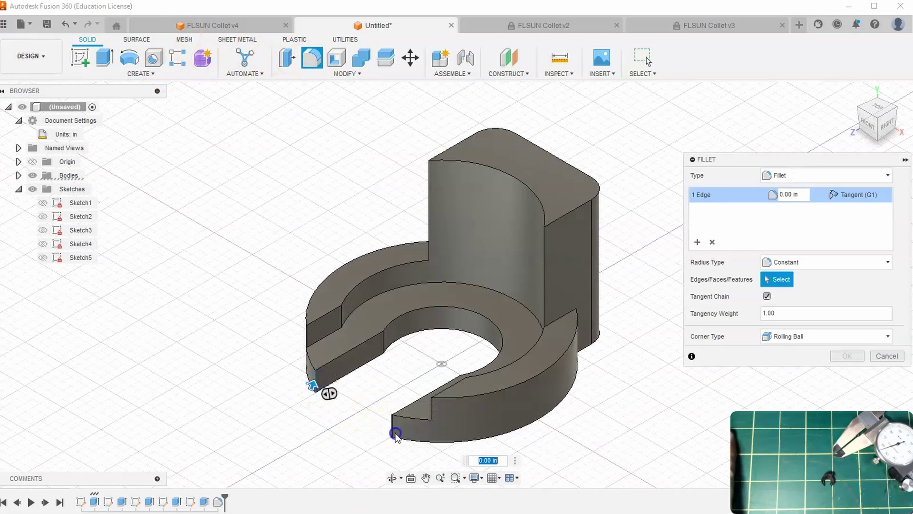
type(".025")
key("Return")
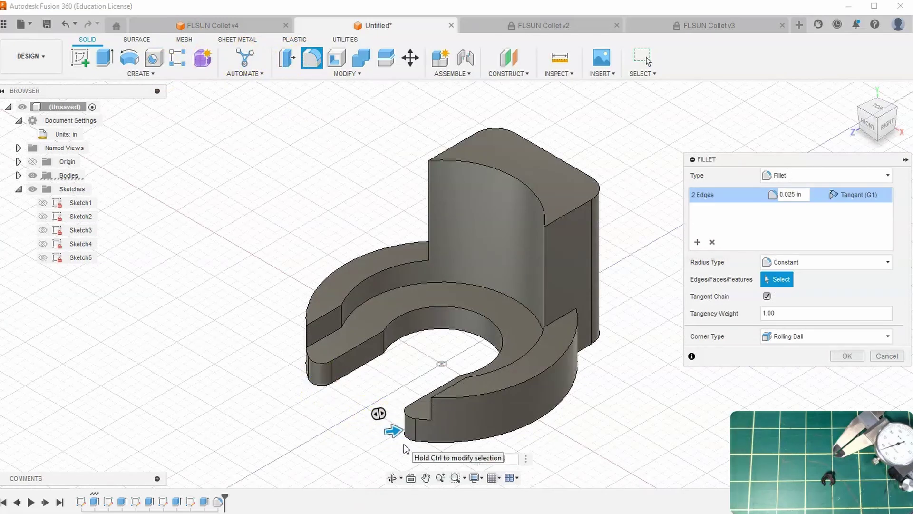
key("Return")
Fillet the outer vertical edges of the two upper rim ends with a 0.01 in radius
left_click(312, 58)
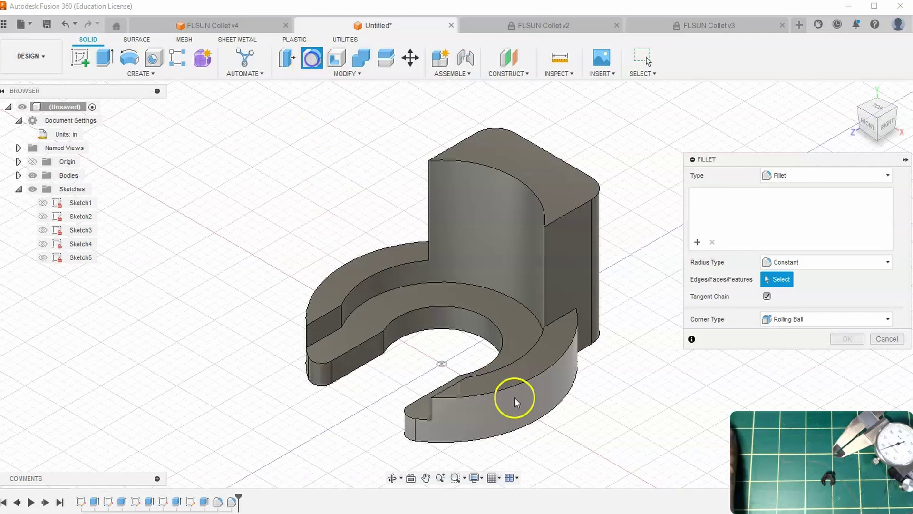
left_click(307, 338)
left_click(418, 422)
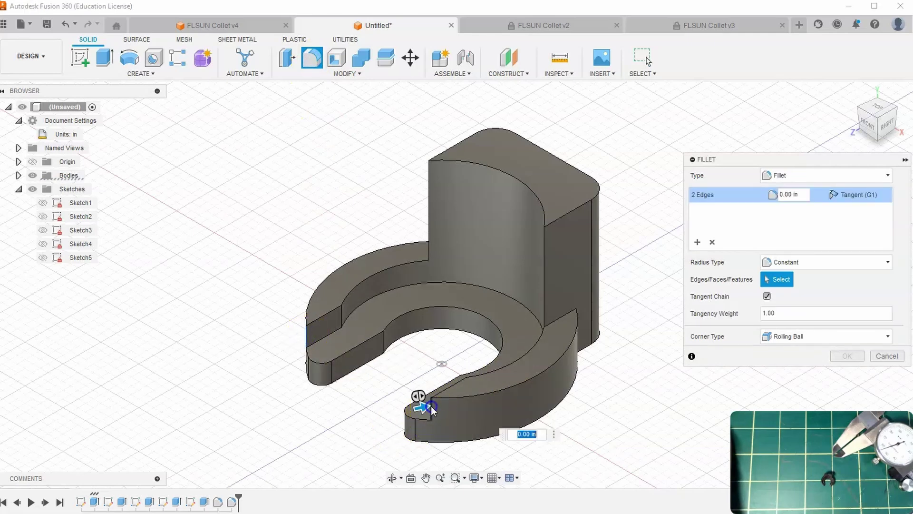
left_click(504, 434)
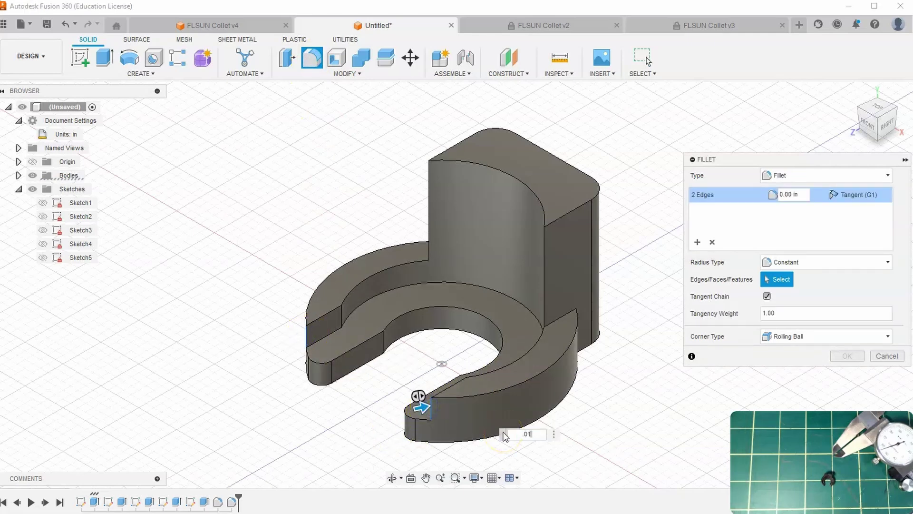
key("Return")
key("Return")
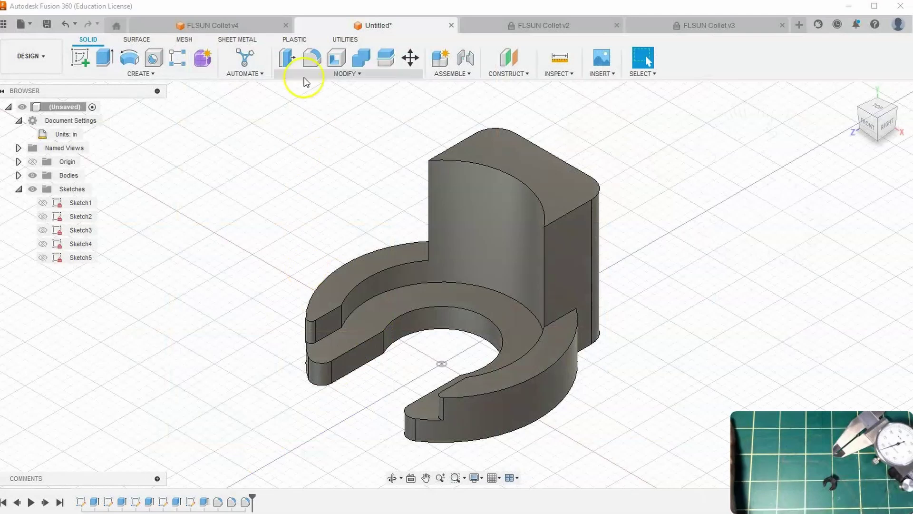
Set up a 0.01 in fillet on the upper edges of the slotted floor opening and of both curved rims
left_click(312, 58)
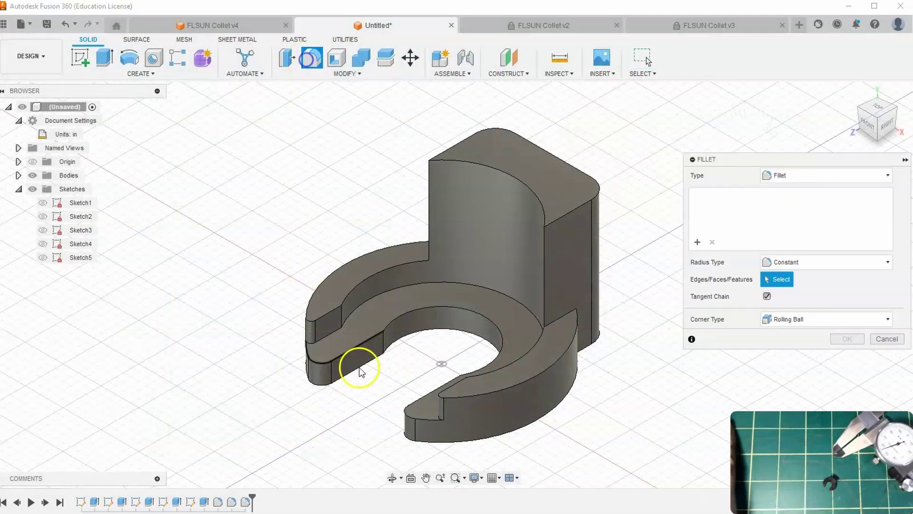
left_click(373, 336)
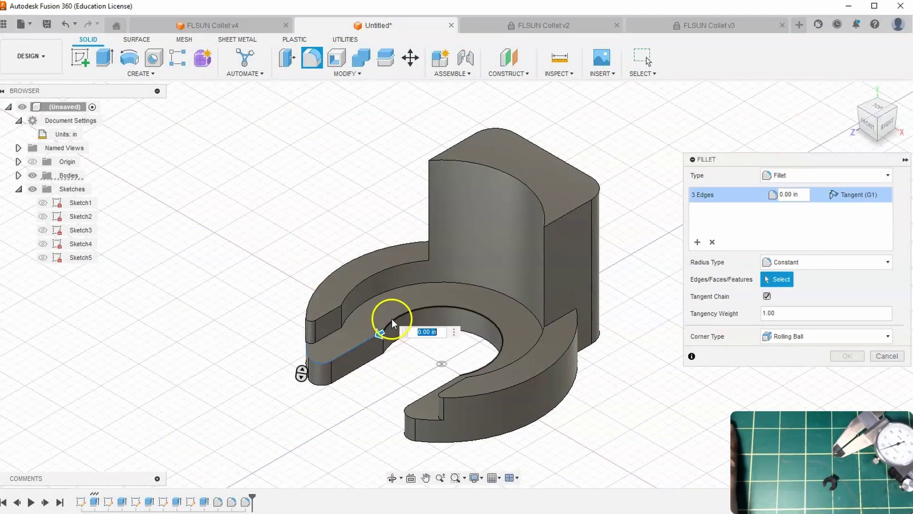
left_click(523, 356)
left_click(444, 392)
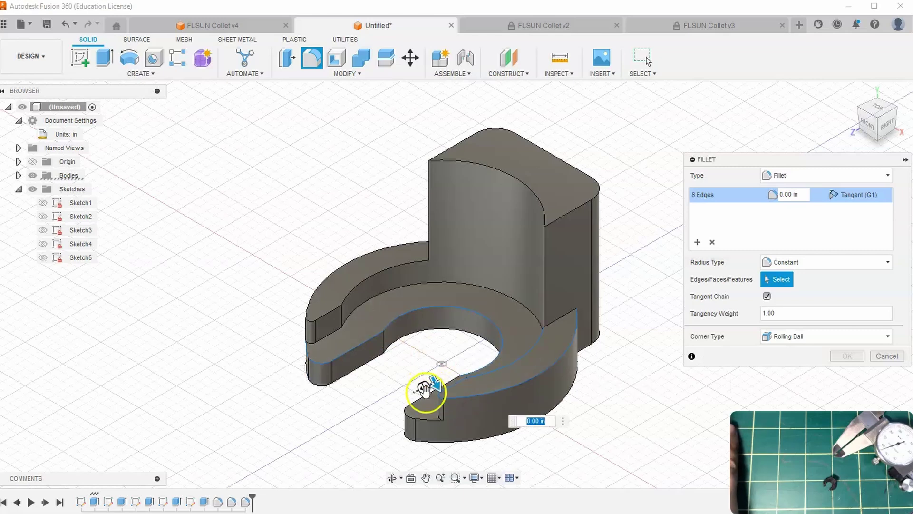
left_click(350, 292)
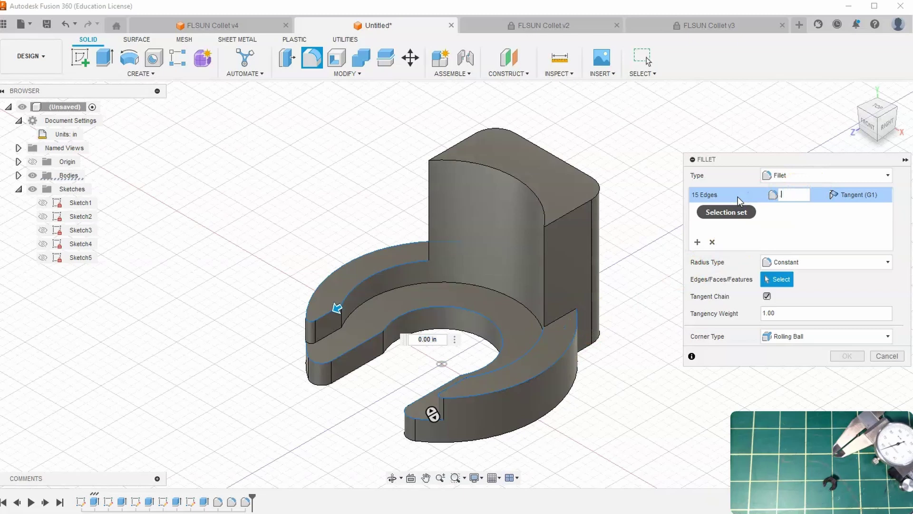
left_click(673, 293)
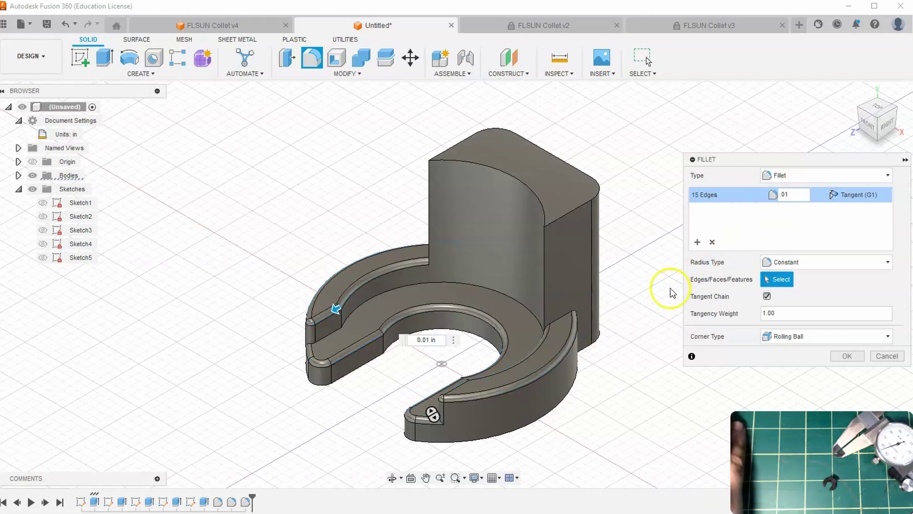
Add a second 0.01 in edge set for the raised tab's top and front vertical edges, and apply the fillet
left_click(699, 243)
left_click(518, 181)
left_click(546, 244)
left_click(478, 230)
left_click(427, 196)
left_click(588, 196)
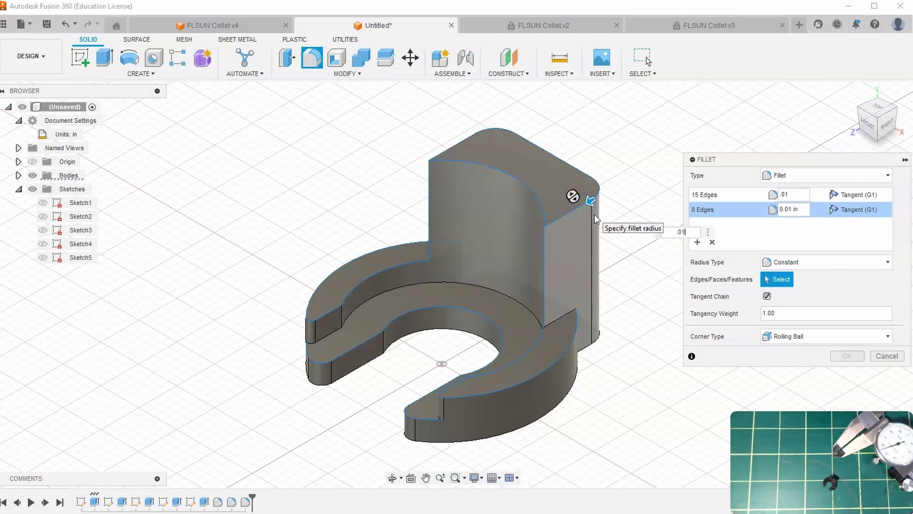
key("Return")
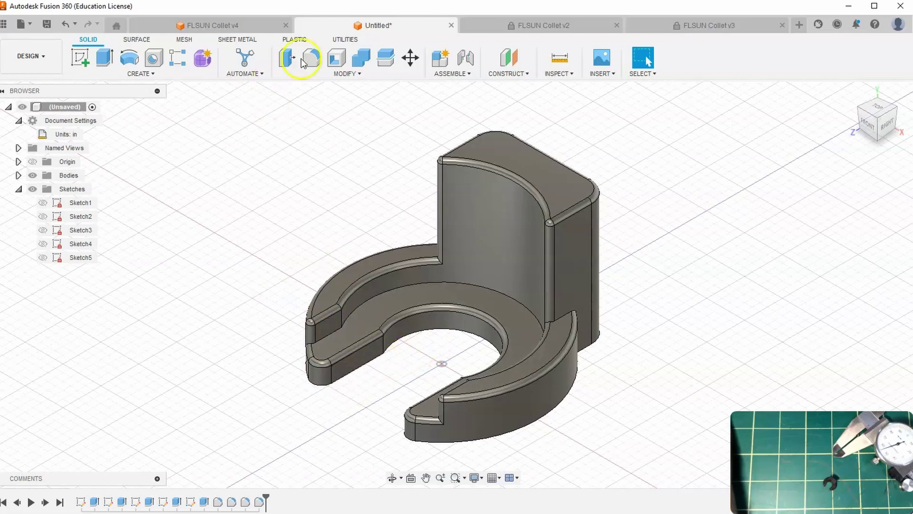
Fillet the vertical inner corner edges at the floor's slot opening and at the rim ends with a 0.25 in radius
left_click(320, 373)
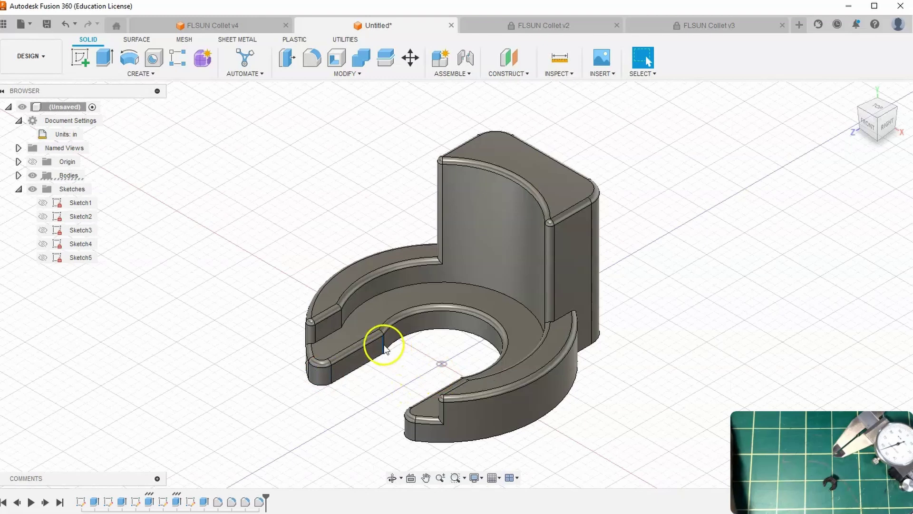
left_click(340, 315)
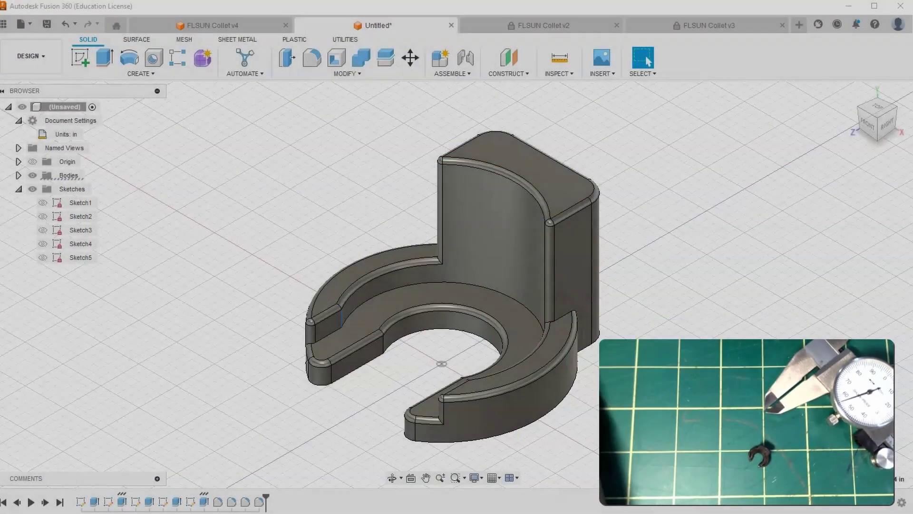
left_click(247, 398)
left_click(312, 58)
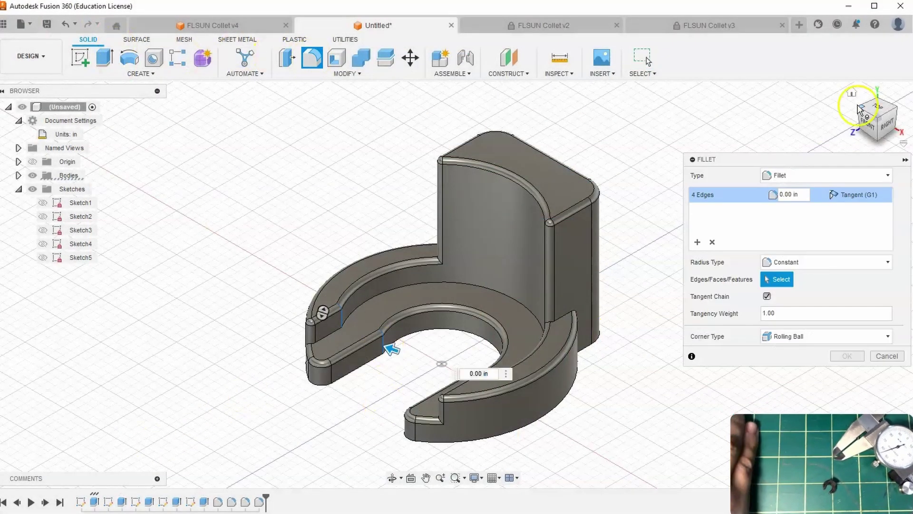
middle_click_drag(388, 347, 523, 342, "shift")
type(".025")
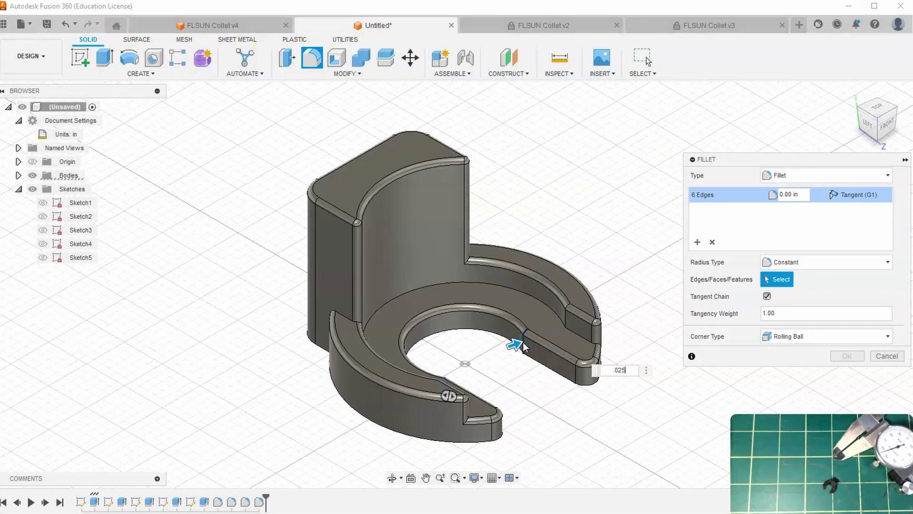
key("BackSpace")
key("BackSpace")
key("BackSpace")
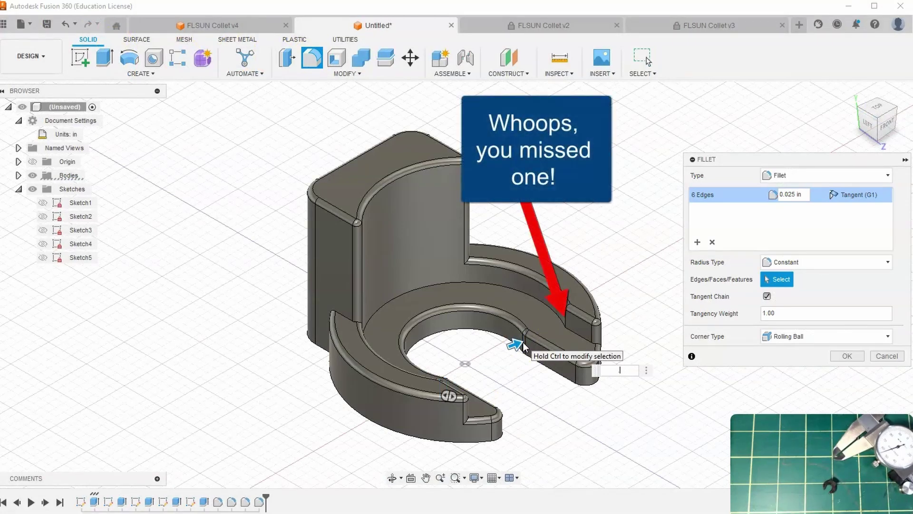
type("25")
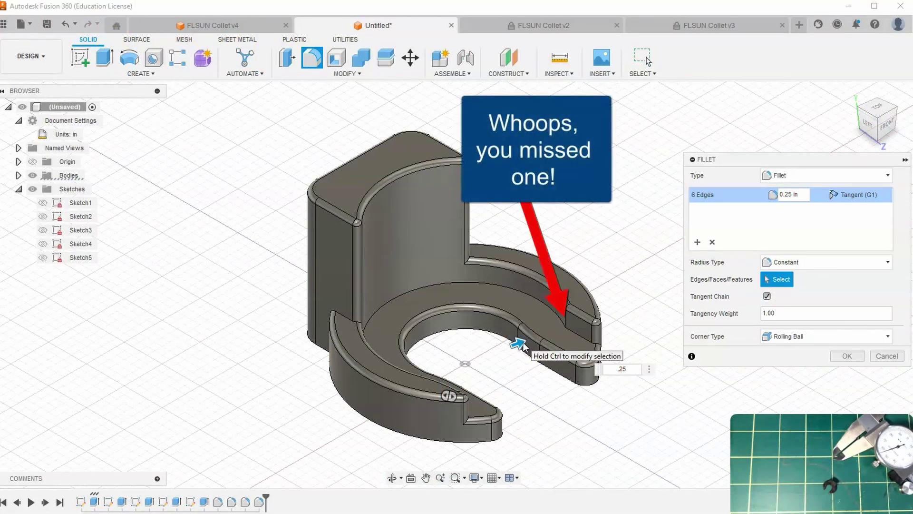
left_click_drag(883, 131, 851, 128)
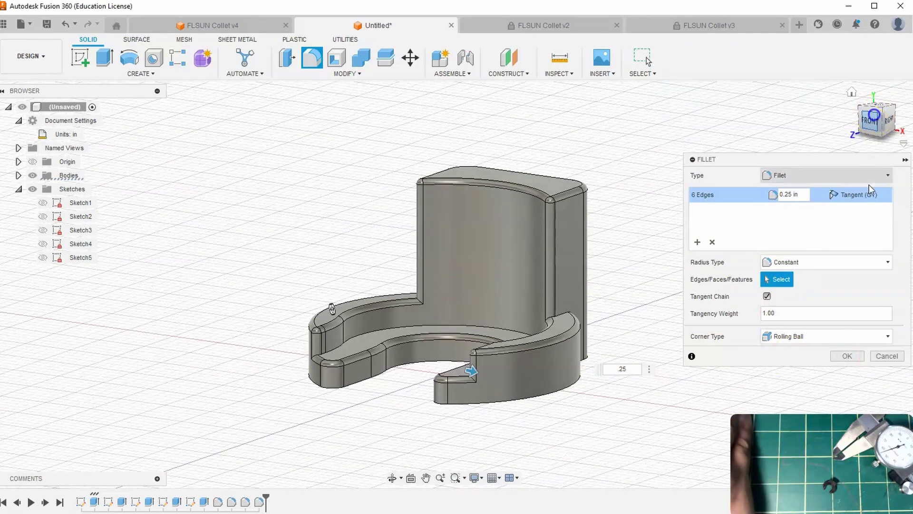
left_click(837, 376)
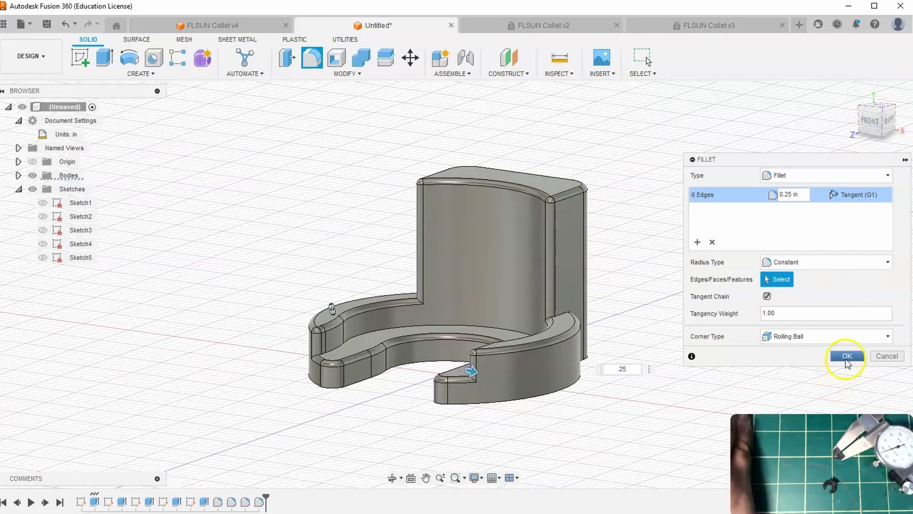
left_click(842, 97)
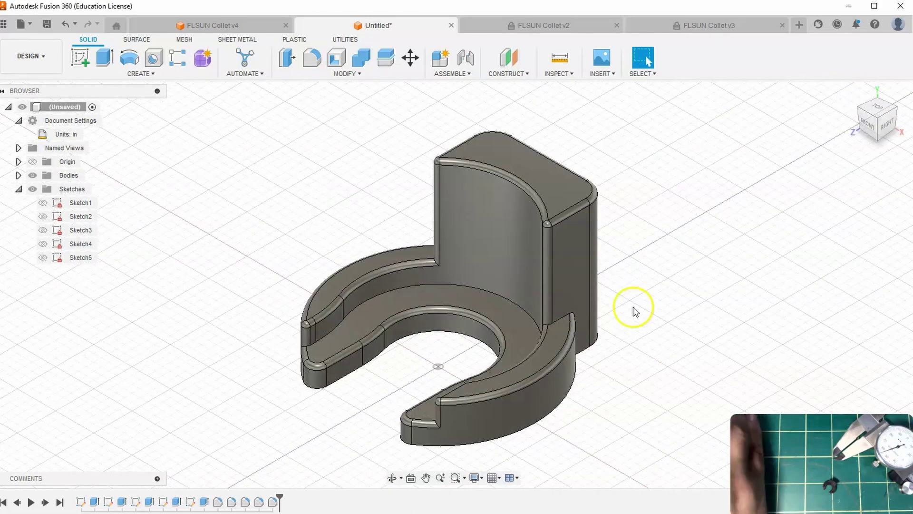
Examine which edges the fillet features in the design history cover
left_click(273, 503)
left_click(245, 505)
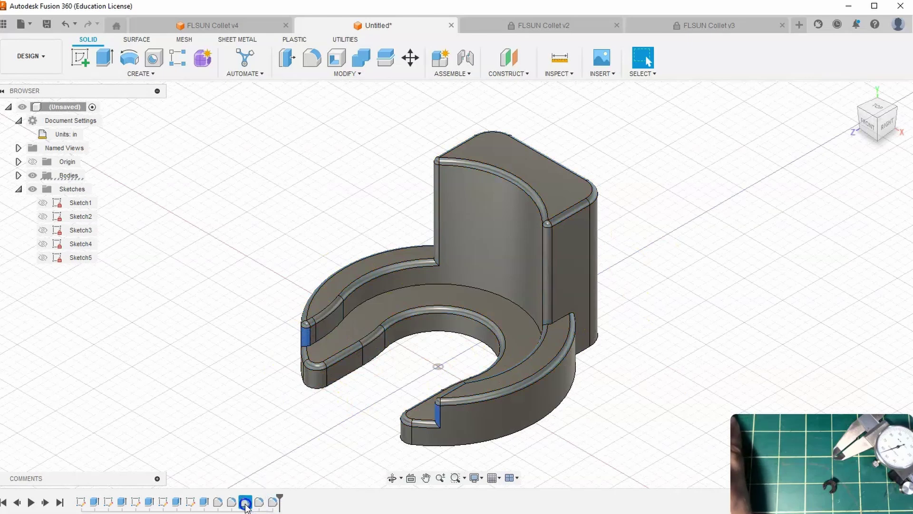
left_click(218, 503)
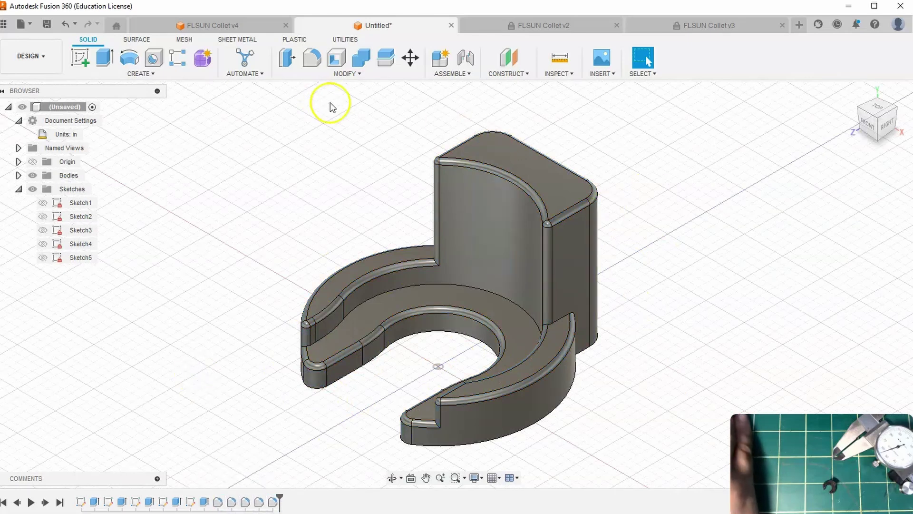
Save the design as FLSUN Collet in the Real World Application 3D prints folder
left_click(29, 24)
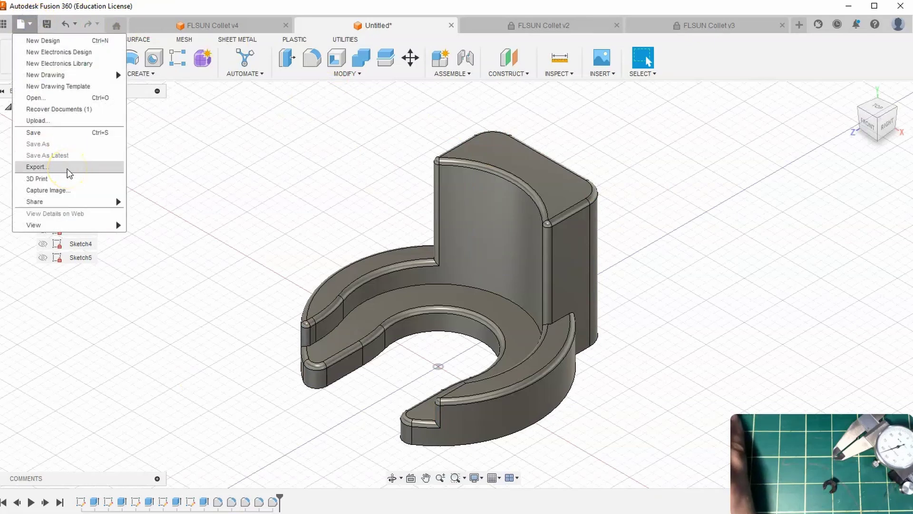
left_click(159, 80)
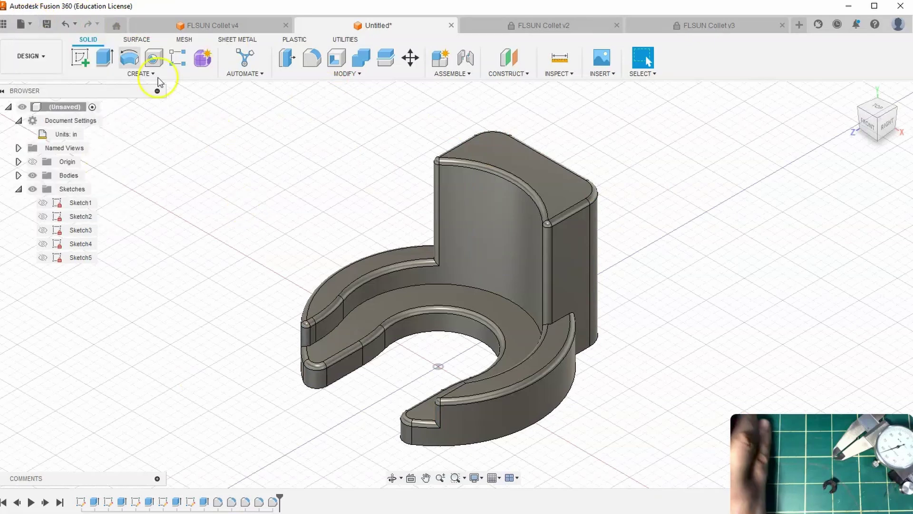
left_click(44, 26)
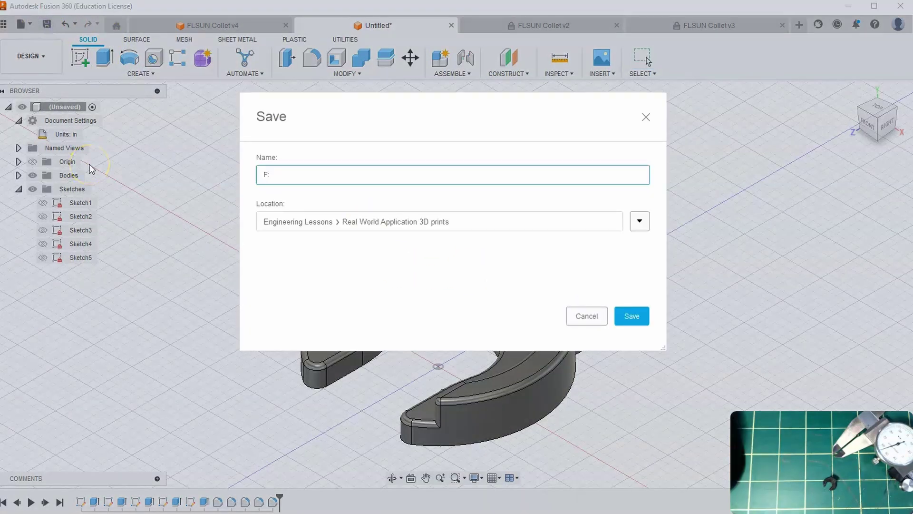
type("FLSUN Collet")
key("Return")
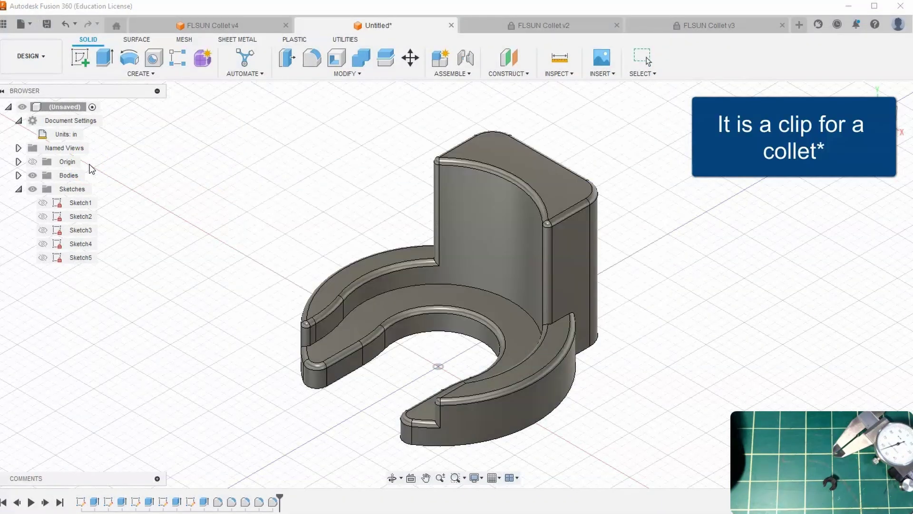
Export the design as the STL file FLSUN Collet v1 to the Downloads folder, and dismiss the job status
left_click(28, 24)
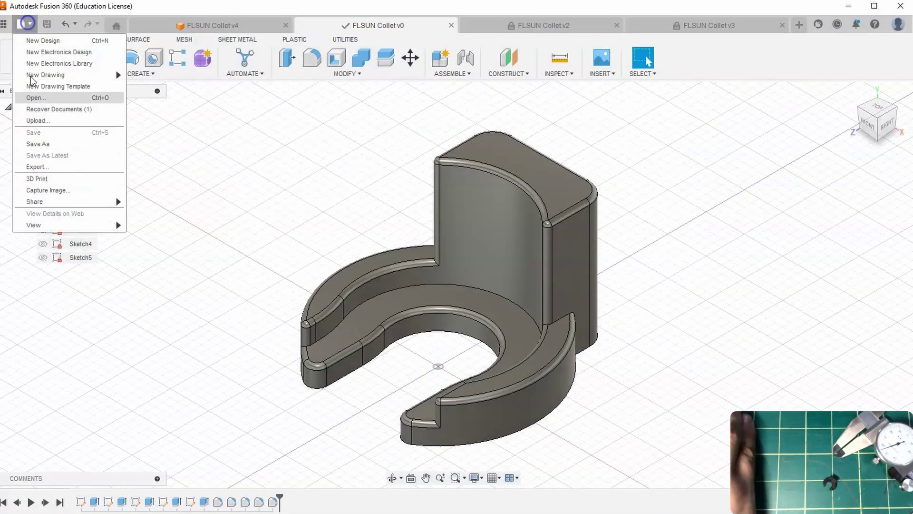
left_click(52, 167)
left_click(352, 214)
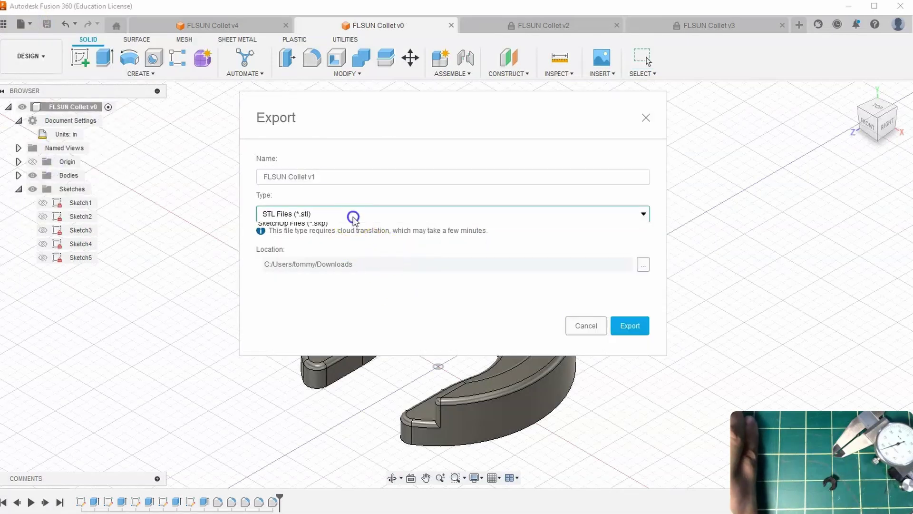
left_click(353, 213)
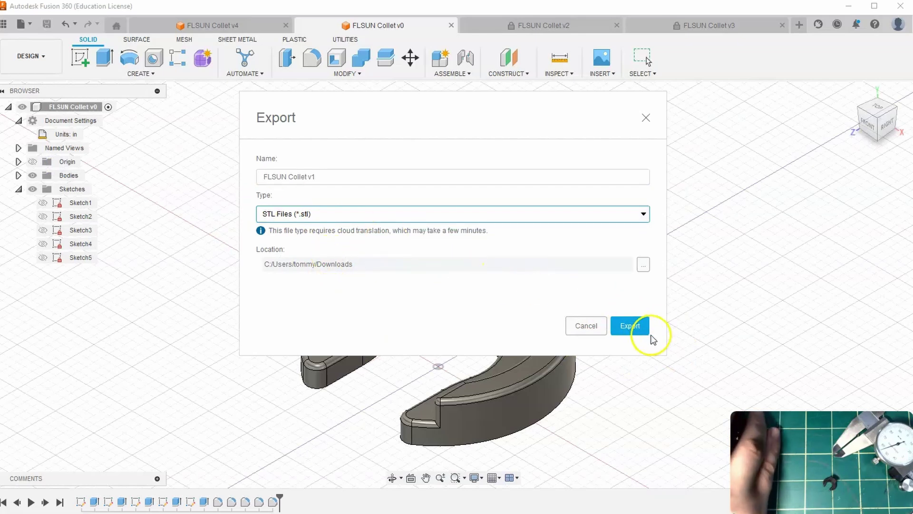
left_click(636, 327)
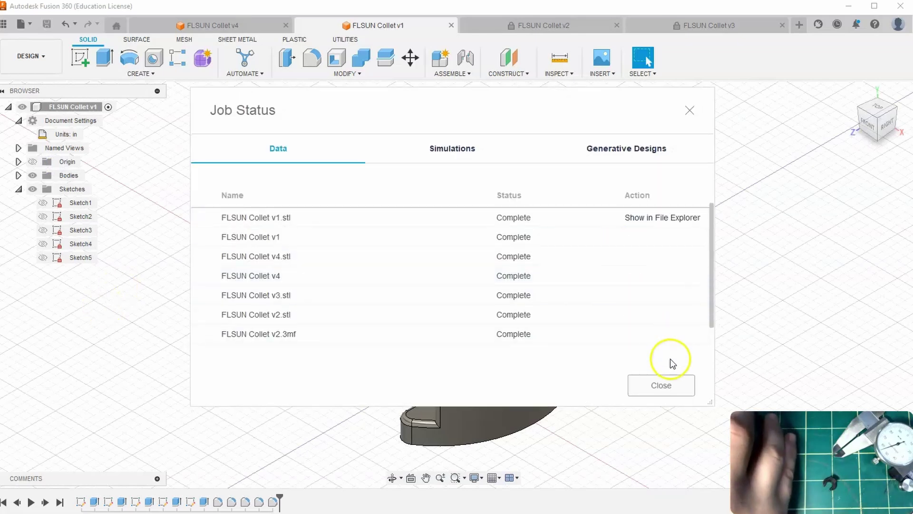
left_click(661, 386)
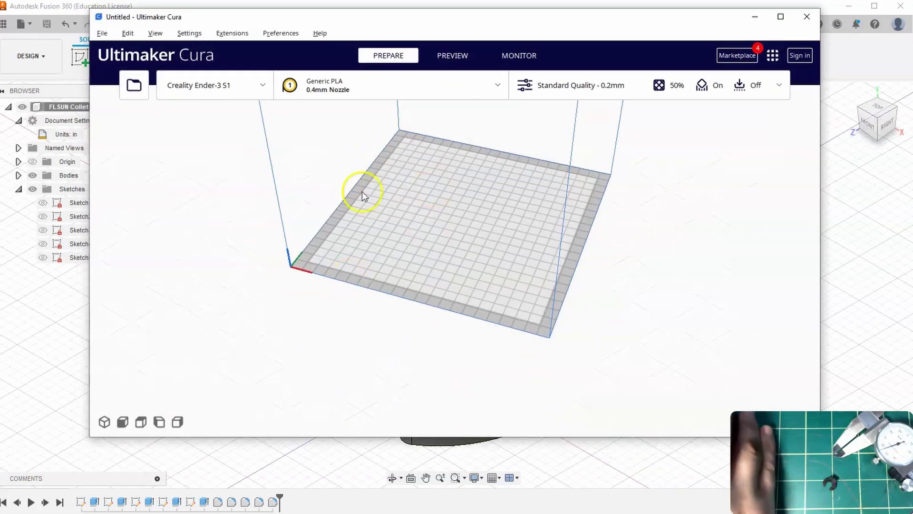
Switch to Ultimaker Cura and load the FLSUN Collet v1 STL file from Downloads onto the build plate
middle_click_drag(361, 191, 297, 268)
right_click_drag(529, 225, 535, 213)
left_click(130, 85)
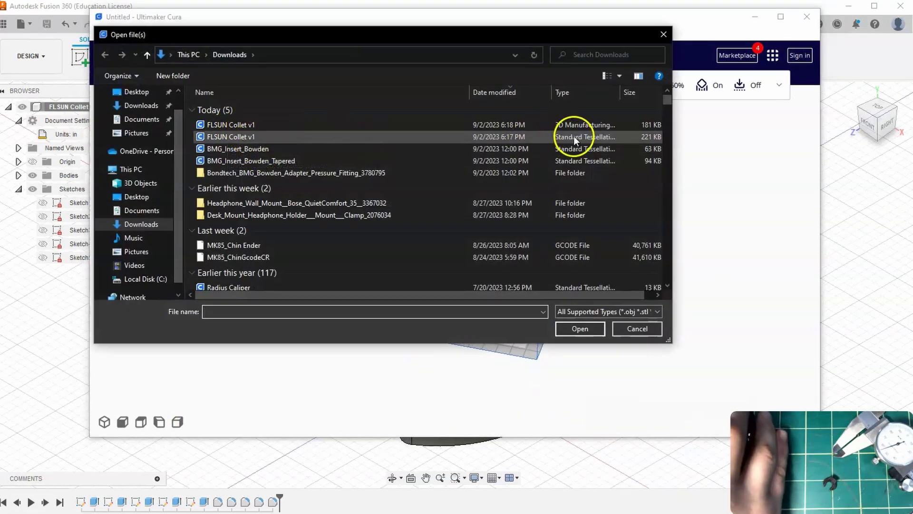
left_click(344, 138)
left_click(592, 327)
right_click_drag(573, 316, 511, 270)
scroll(427, 267, "up", 4)
left_click(453, 327)
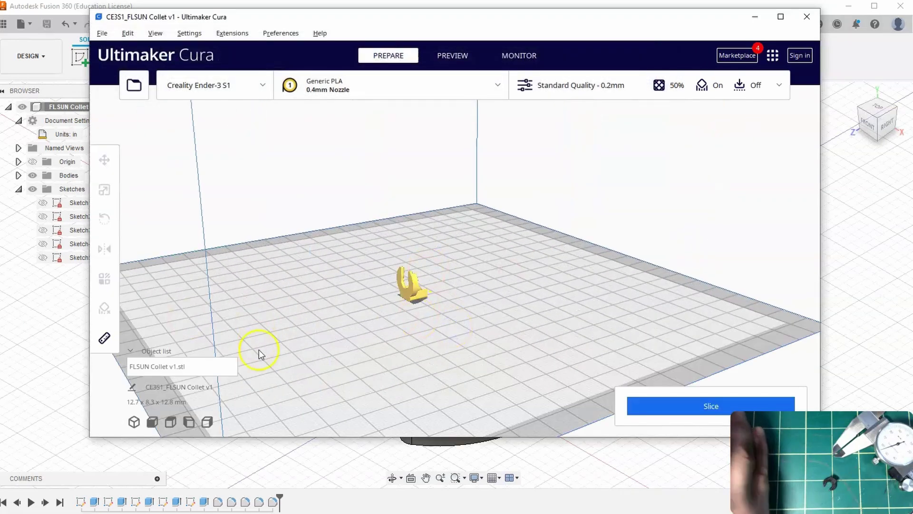
Rotate the clip to lie flat by aligning its bottom face with the build plate
left_click(421, 290)
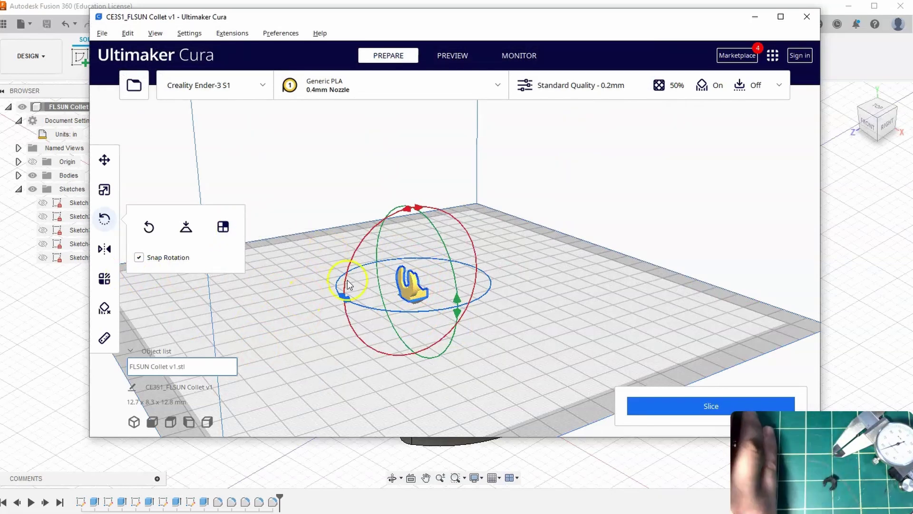
scroll(410, 293, "down", 2)
scroll(409, 293, "up", 3)
left_click(230, 235)
left_click(407, 304)
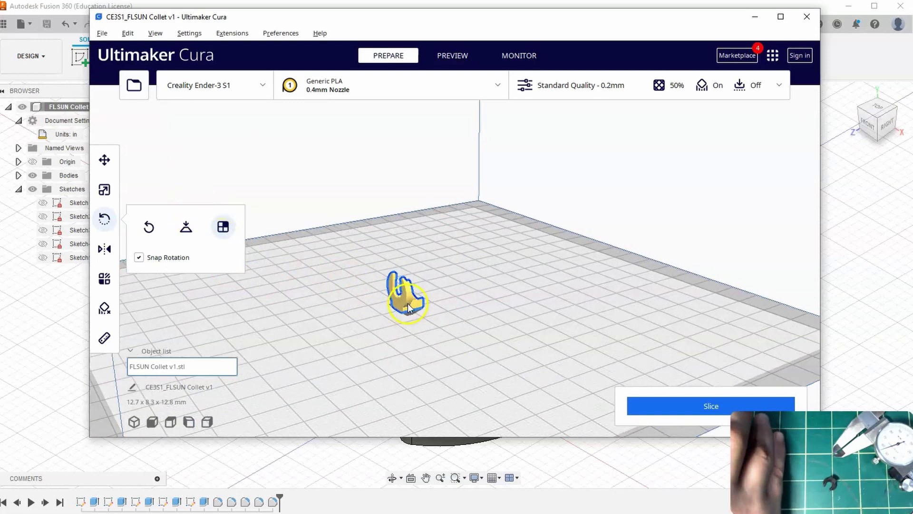
scroll(407, 304, "up", 2)
left_click(382, 326)
scroll(415, 327, "up", 3)
Move the FLSUN Collet v1.3mf model beside the STL model, at about X 16.08 mm and Y 5.28 mm, and slice both
left_click(540, 321)
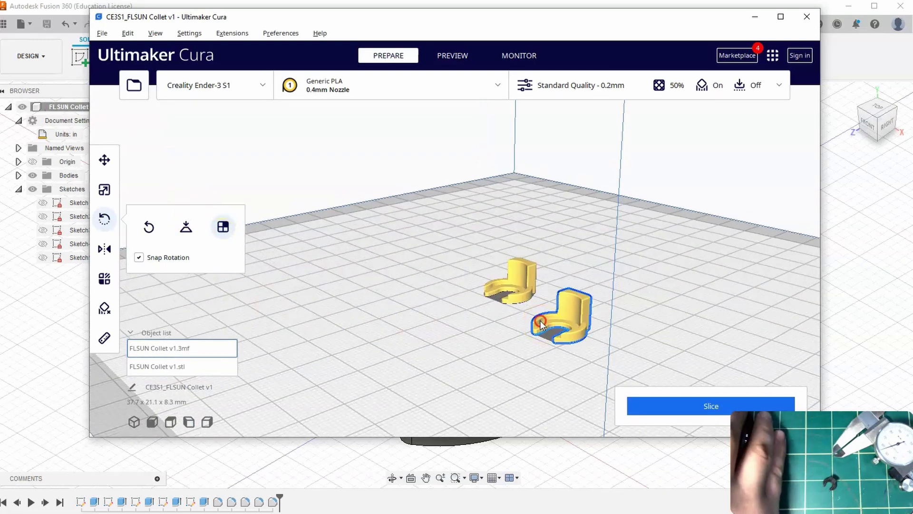
right_click_drag(541, 321, 550, 338)
left_click(109, 158)
left_click_drag(619, 360, 588, 349)
left_click_drag(475, 339, 497, 328)
right_click_drag(511, 336, 540, 313)
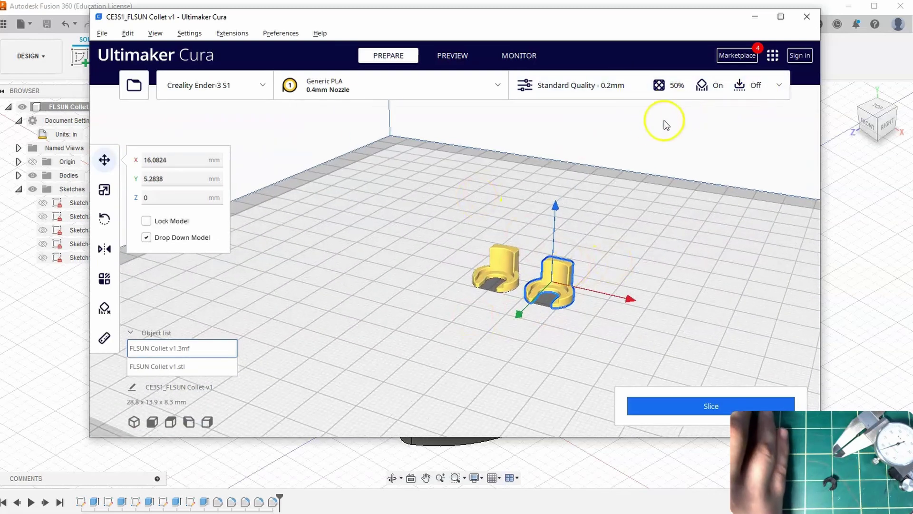
left_click(713, 410)
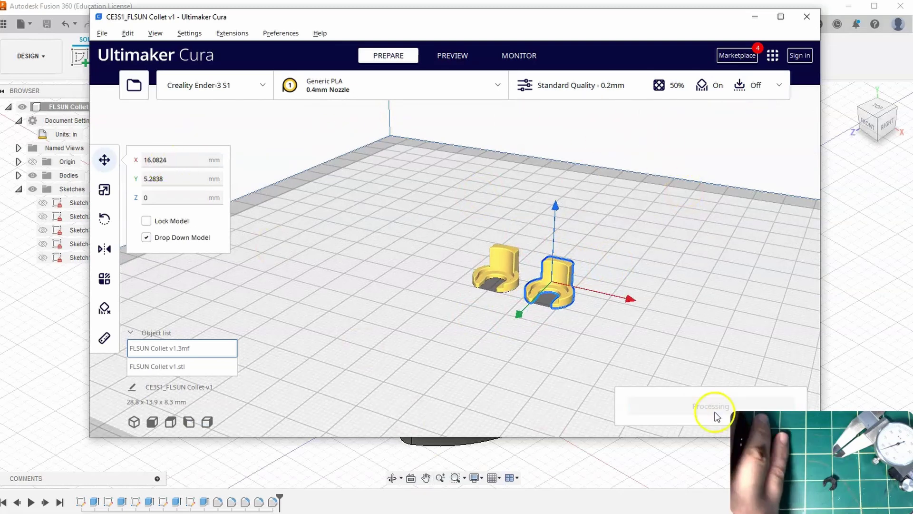
right_click_drag(666, 292, 698, 330)
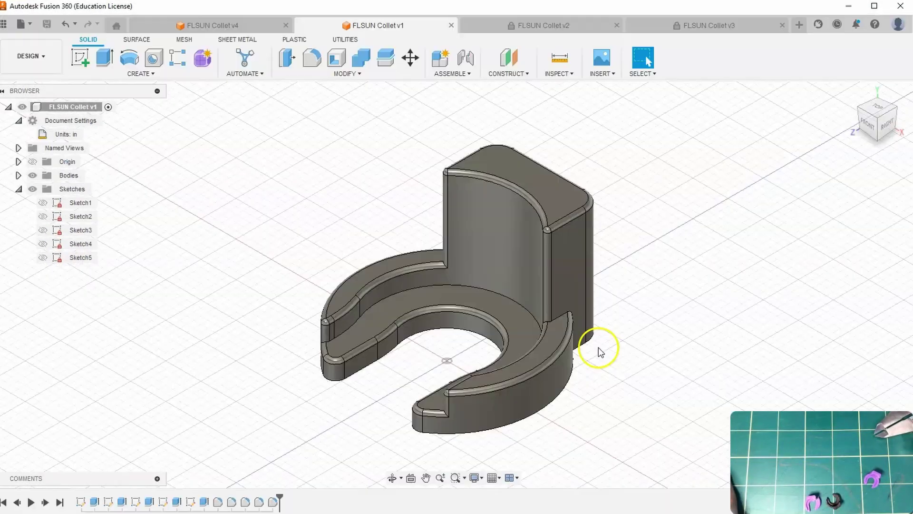
Delete the clip's existing edge fillets, including Fillet4, from the timeline and accept the deletion
scroll(432, 317, "up", 2)
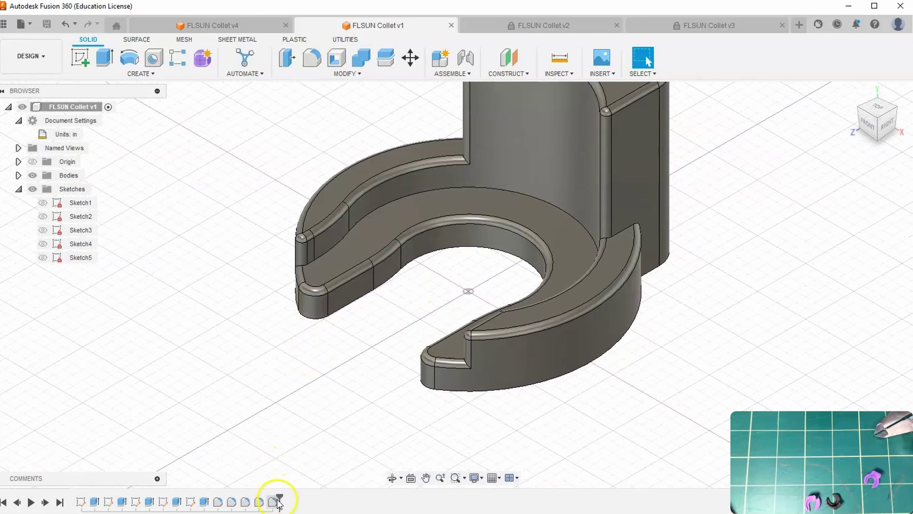
left_click(258, 503)
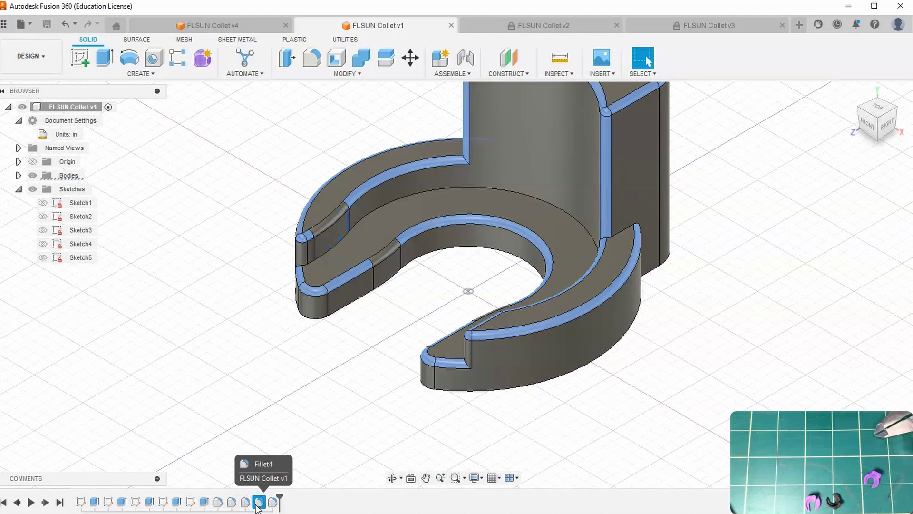
left_click(261, 503)
left_click(260, 504)
key("Delete")
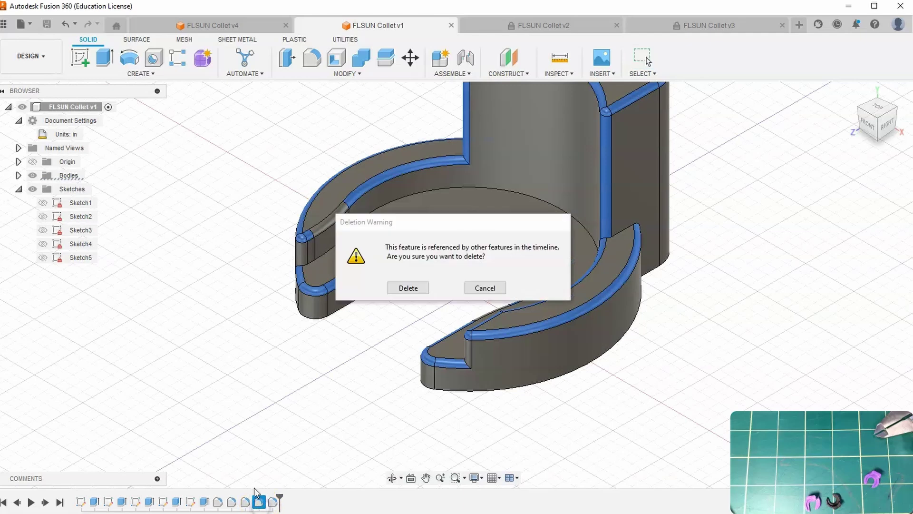
left_click(407, 289)
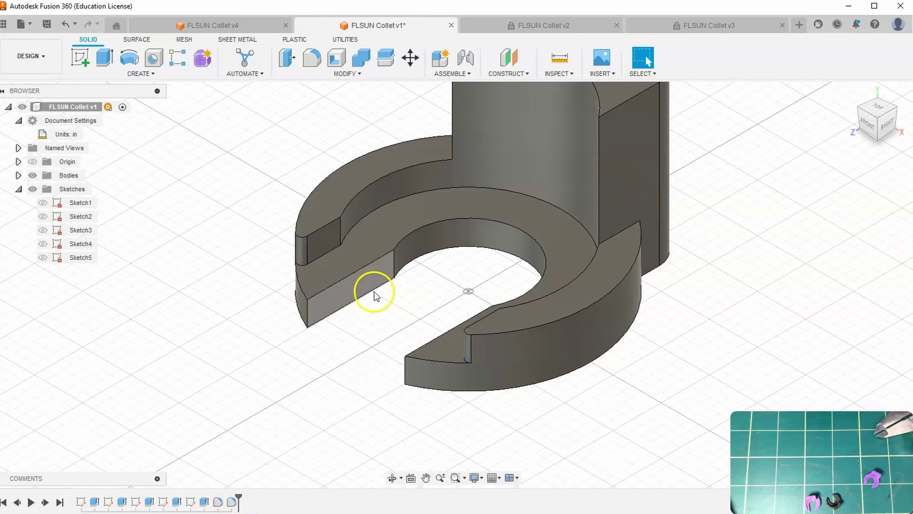
Chamfer the top end edges of the two lower arm tips with an equal-distance chamfer to form inclined lead-ins
left_click(324, 71)
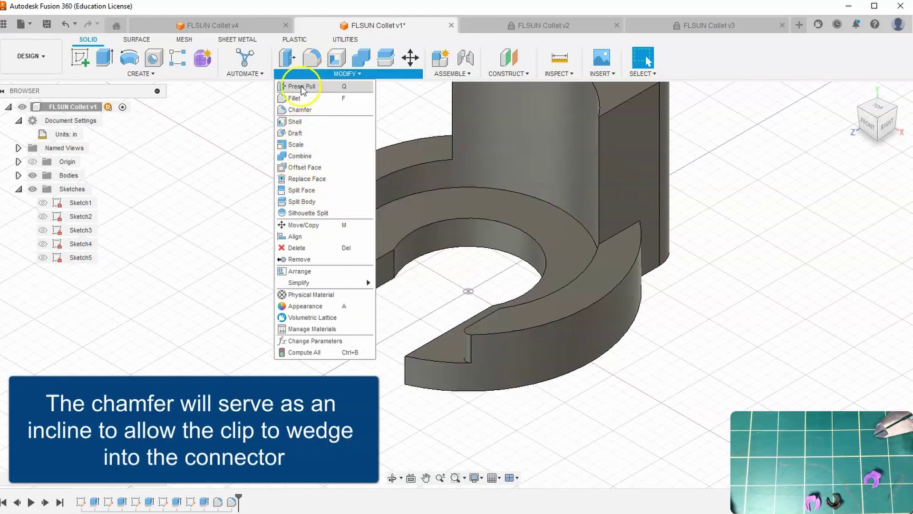
left_click(300, 110)
left_click(302, 285)
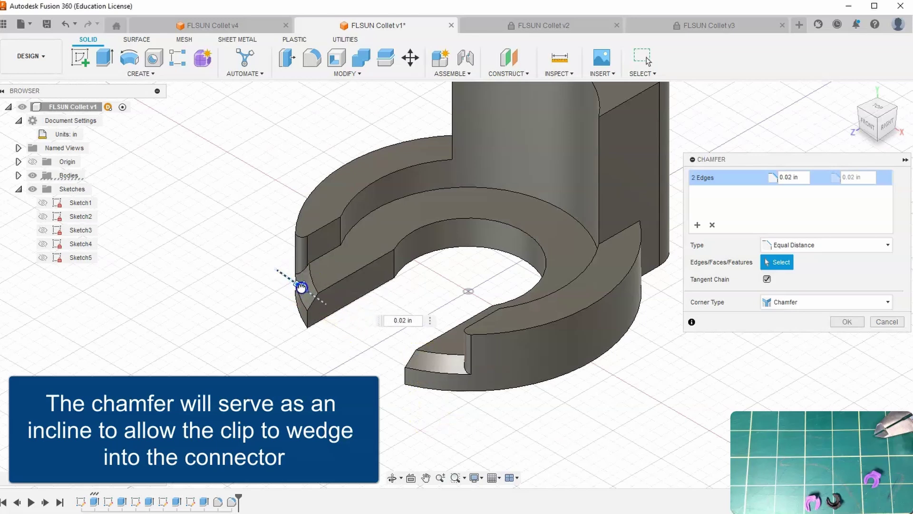
left_click(853, 324)
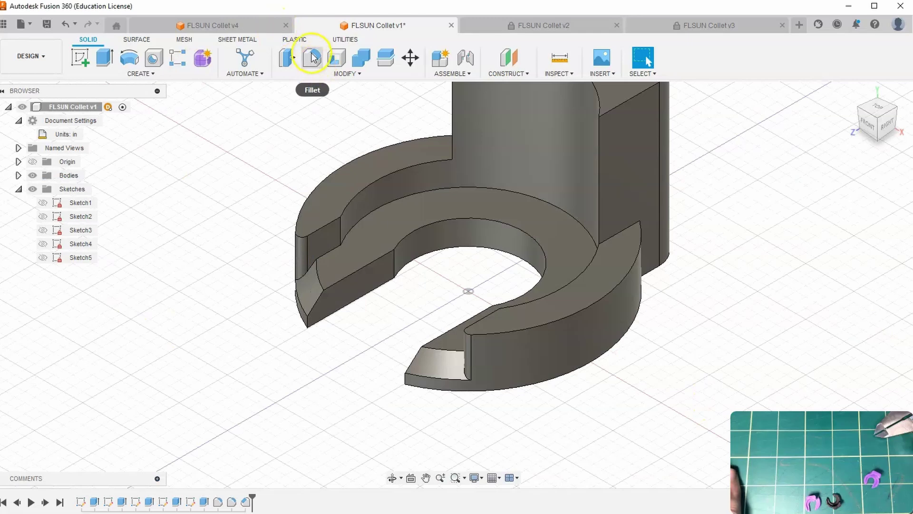
Fillet the corner edges of both chamfered arm tips with a 0.025 in radius
left_click(313, 58)
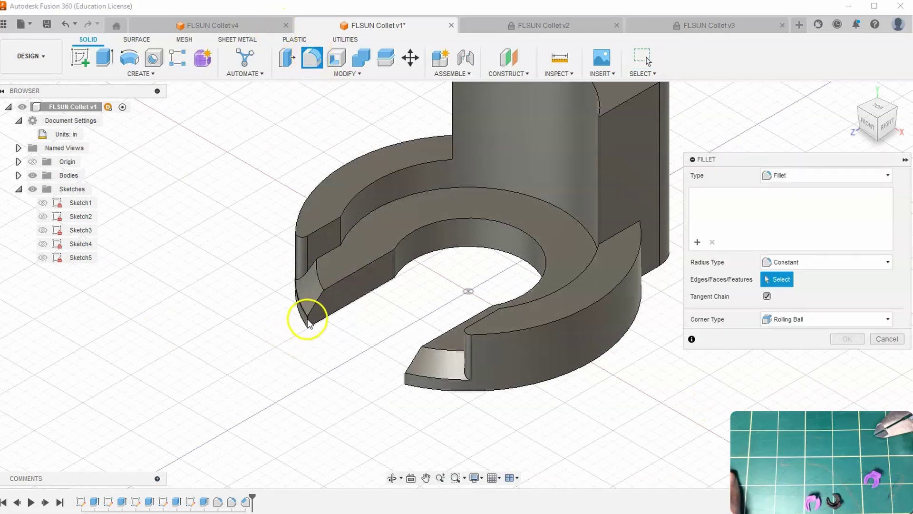
left_click(308, 321)
left_click(315, 303)
scroll(389, 336, "up", 3)
left_click(420, 358)
left_click(409, 387)
left_click(396, 231)
left_click(858, 110)
left_click(496, 240)
type(".025")
left_click_drag(873, 111, 761, 111)
left_click(850, 357)
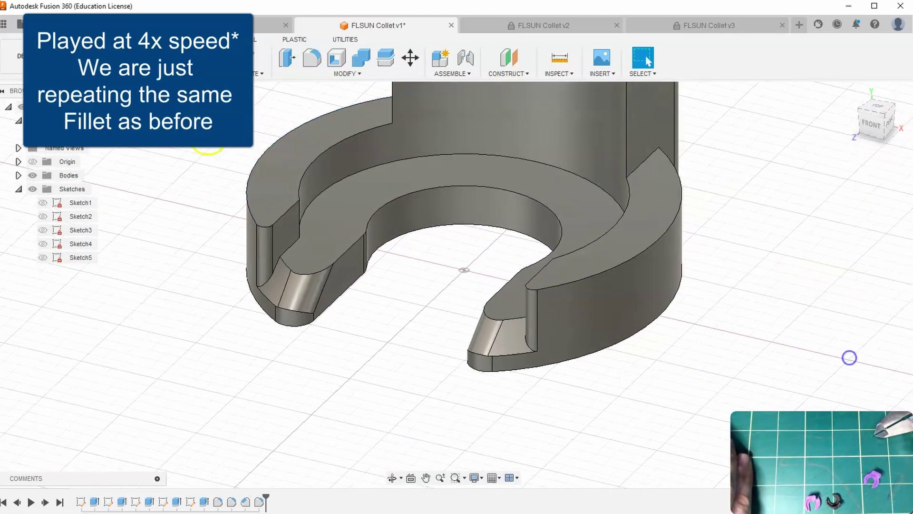
Fillet the exposed edges of the outer ring, inner opening and upright tab with a 0.025 in radius
key("f")
left_click(265, 150)
left_click(314, 161)
left_click(661, 234)
middle_click_drag(719, 88, 626, 204)
left_click(299, 117)
middle_click_drag(374, 91, 352, 242)
left_click(422, 185)
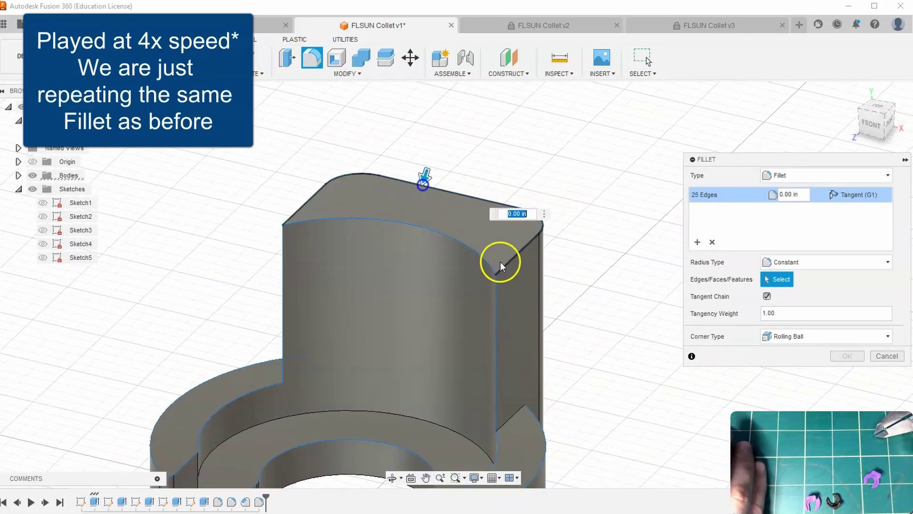
scroll(501, 261, "down", 1)
left_click_drag(801, 195, 736, 188)
type(".025")
key("Return")
left_click(885, 115)
left_click(702, 179)
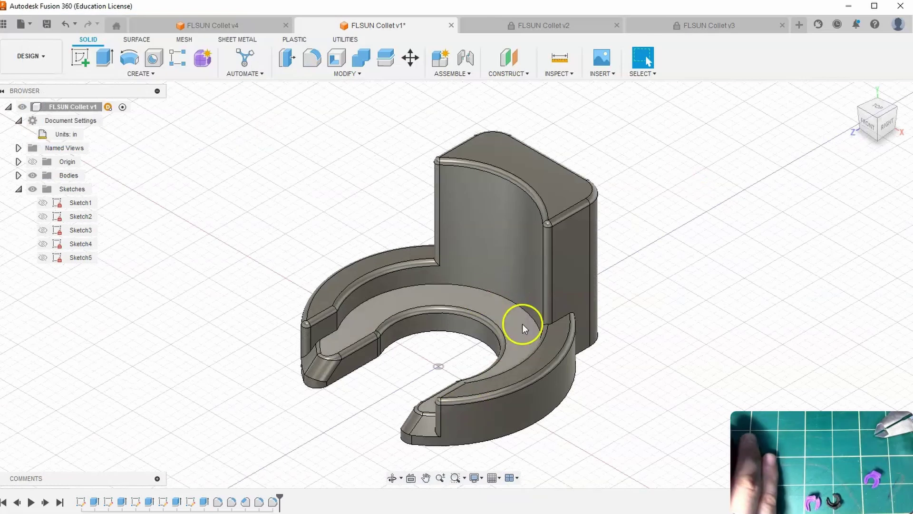
Save a new version of the design and export it as the STL file FLSUN Collet v2 to the Downloads folder
scroll(489, 364, "up", 2)
scroll(489, 362, "down", 1)
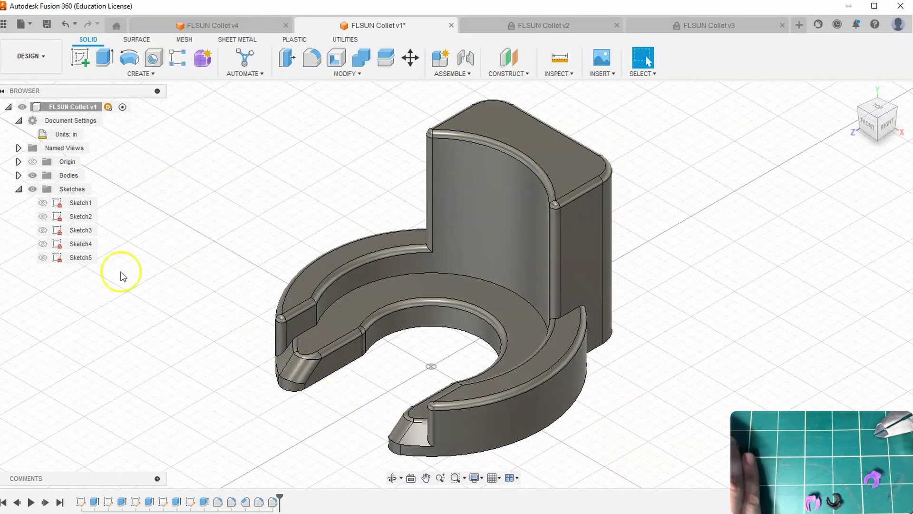
left_click(47, 24)
left_click(459, 290)
left_click(33, 28)
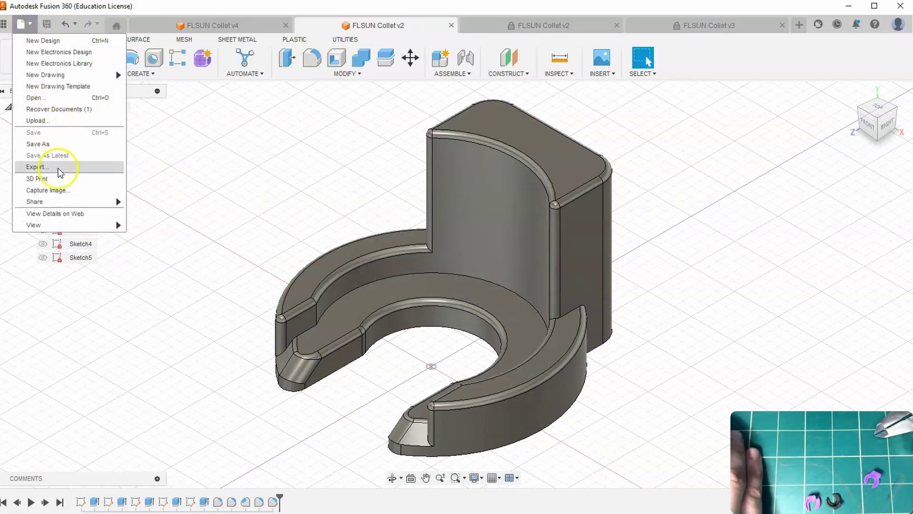
left_click(58, 168)
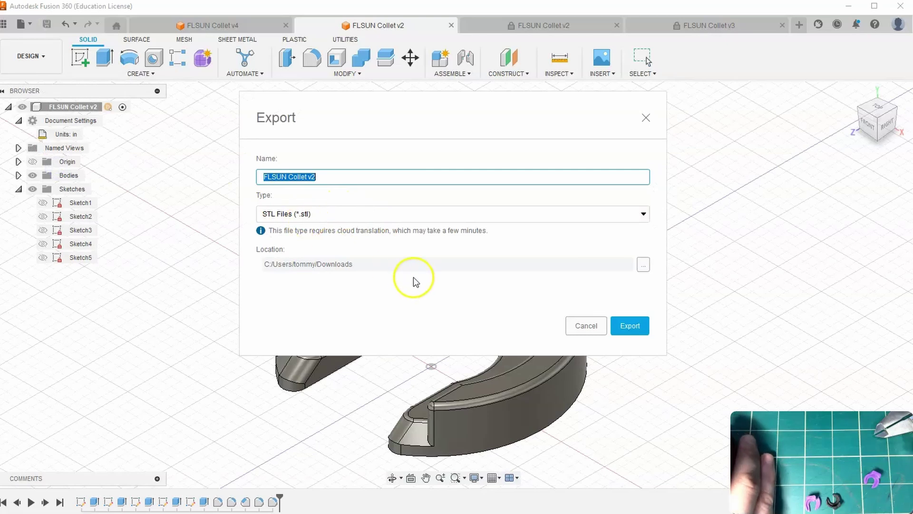
left_click(633, 326)
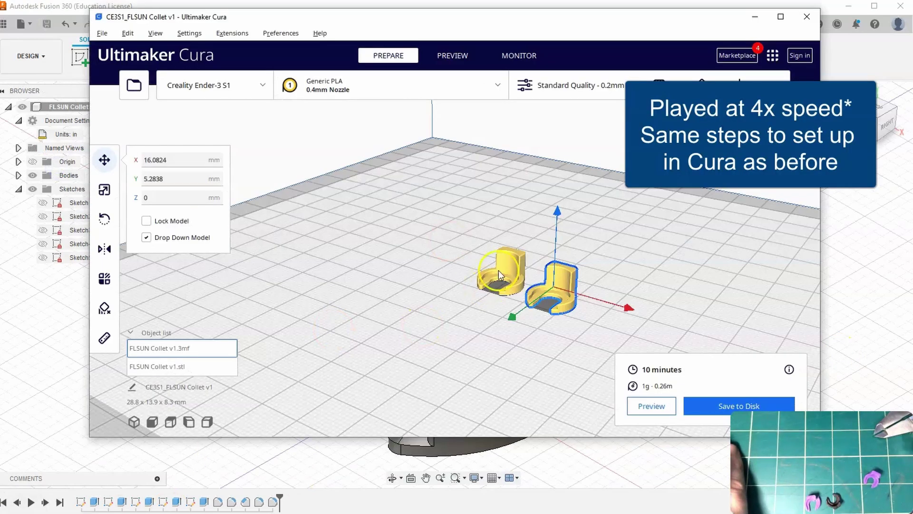
Switch to Ultimaker Cura and load the FLSUN Collet v2 STL file in place of the previous models
left_click(134, 86)
left_click(257, 127)
left_click(568, 327)
right_click_drag(475, 214, 549, 257)
Lay the FLSUN Collet v2 model flat by aligning its bottom face with the build plate
left_click(538, 250)
left_click(104, 190)
left_click(104, 219)
left_click(223, 227)
left_click(523, 261)
right_click_drag(650, 329, 636, 299)
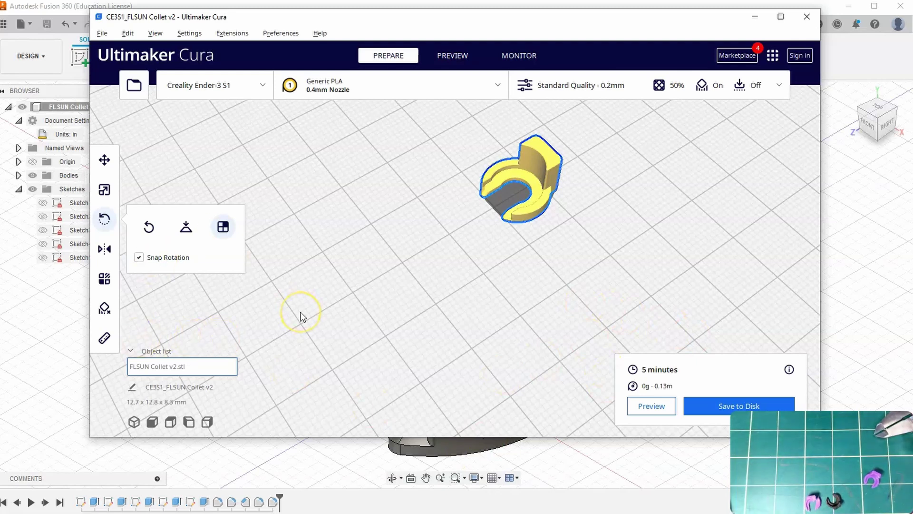
middle_click_drag(371, 326, 369, 372)
scroll(397, 351, "down", 3)
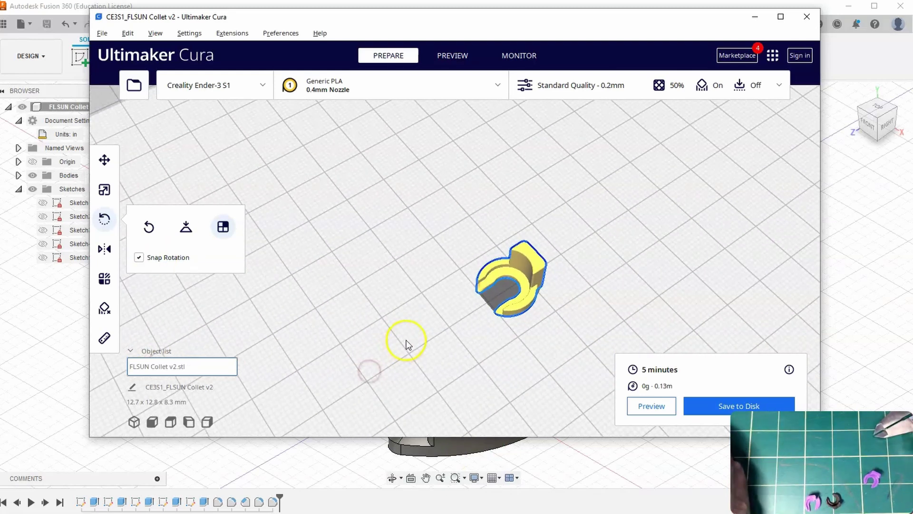
middle_click_drag(415, 284, 407, 259)
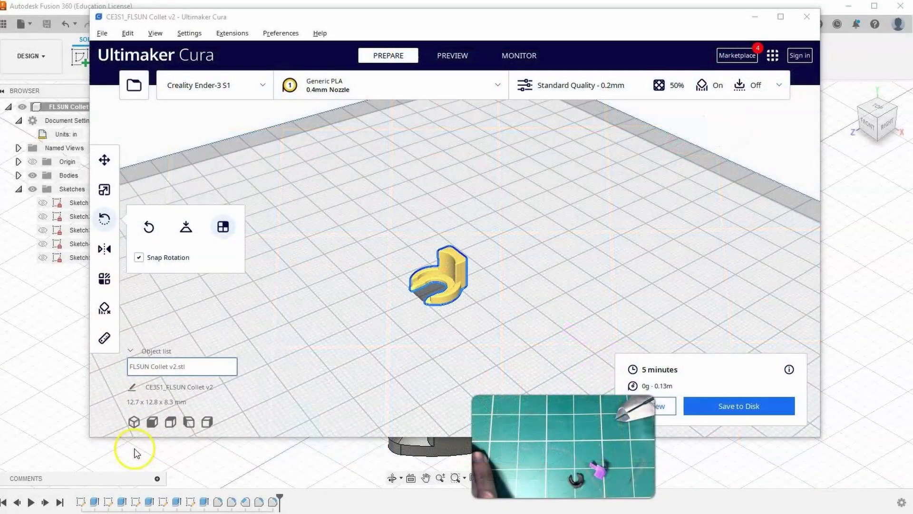
Switch to Fusion 360 and set the inner ring's Extrude3 distance to -0.04 in
left_click(862, 229)
left_click(874, 122)
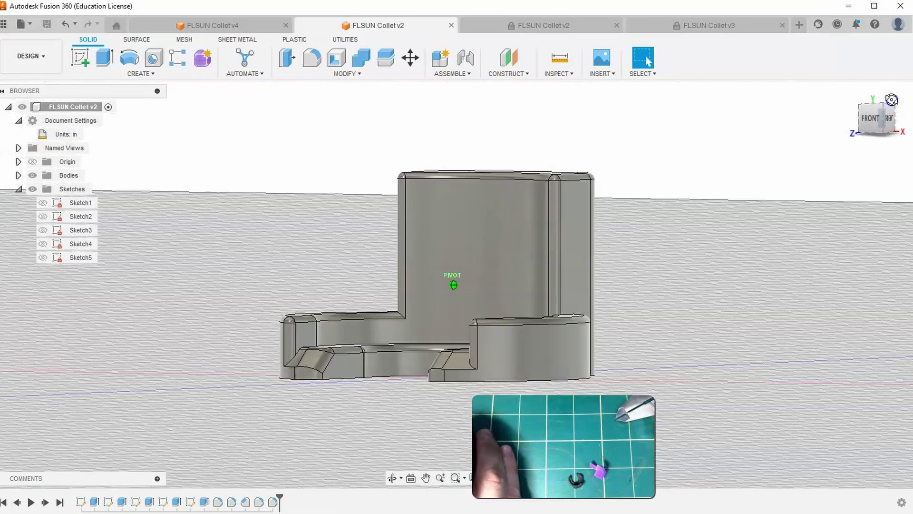
left_click_drag(869, 121, 875, 138)
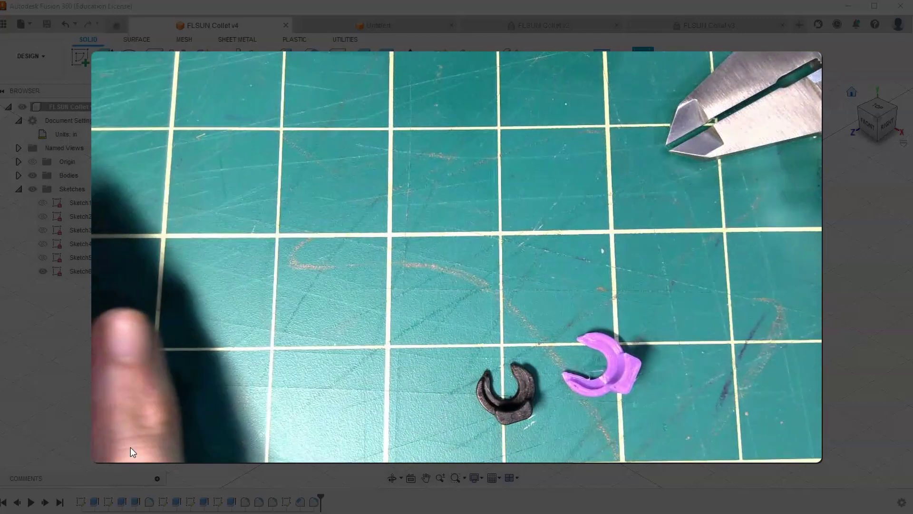
left_click(132, 450)
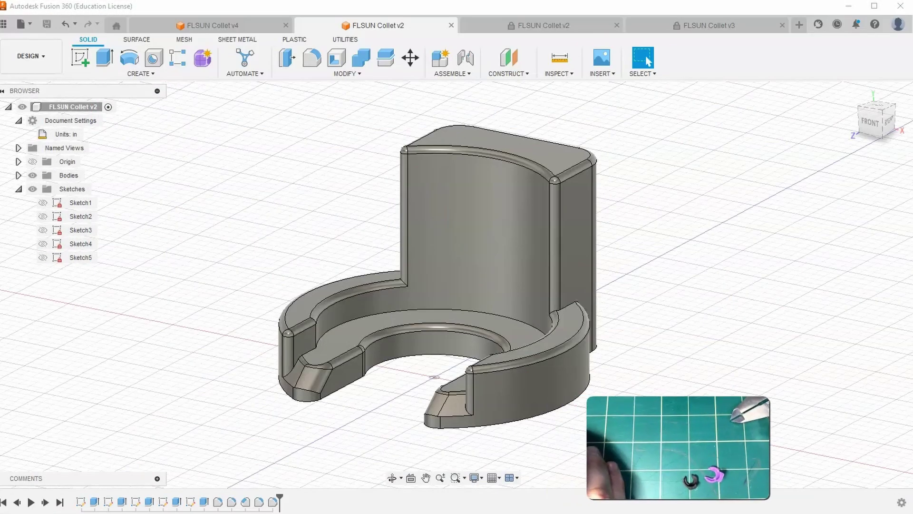
mouse_move(876, 124)
left_mouse_down()
mouse_move(852, 134)
mouse_move(878, 143)
left_mouse_up()
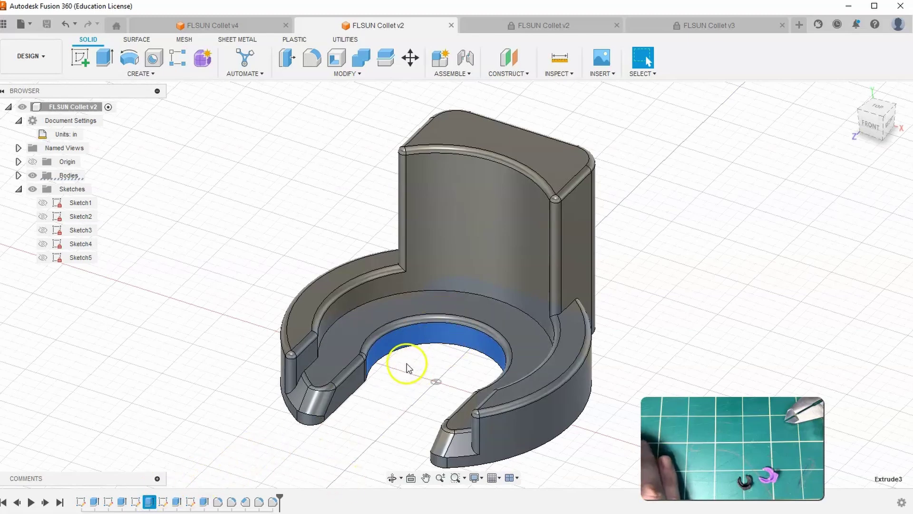
double_click(149, 503)
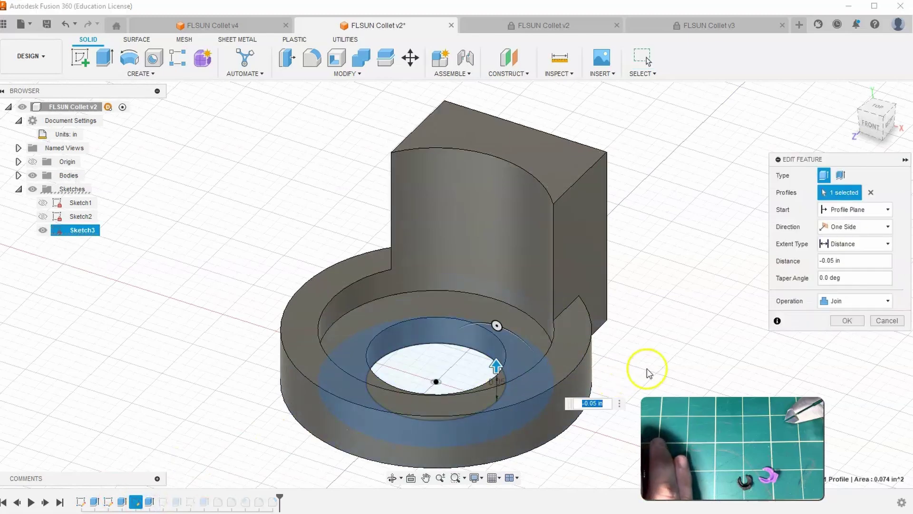
middle_click_drag(629, 349, 576, 344)
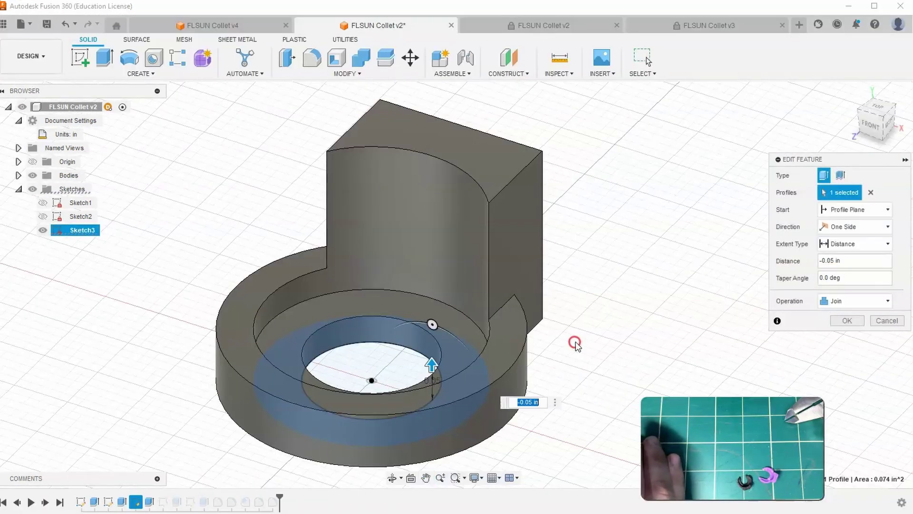
left_click_drag(432, 365, 435, 376)
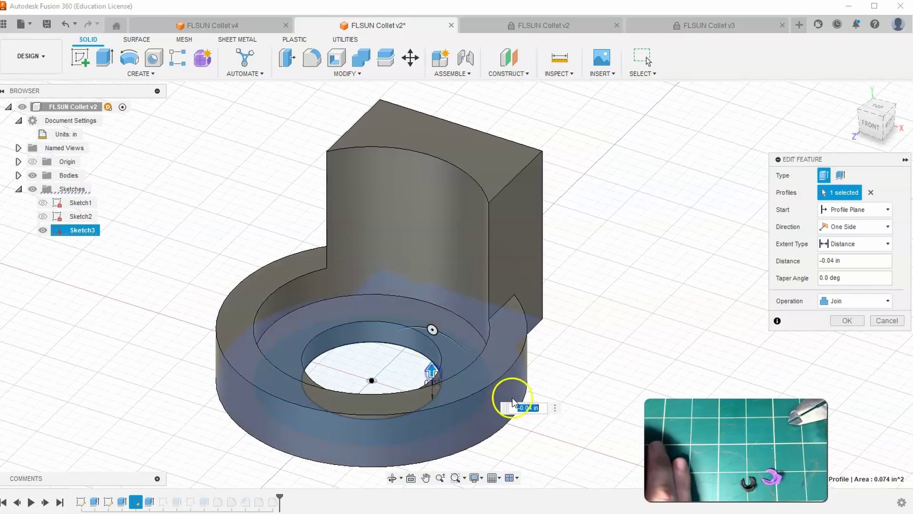
left_click(847, 322)
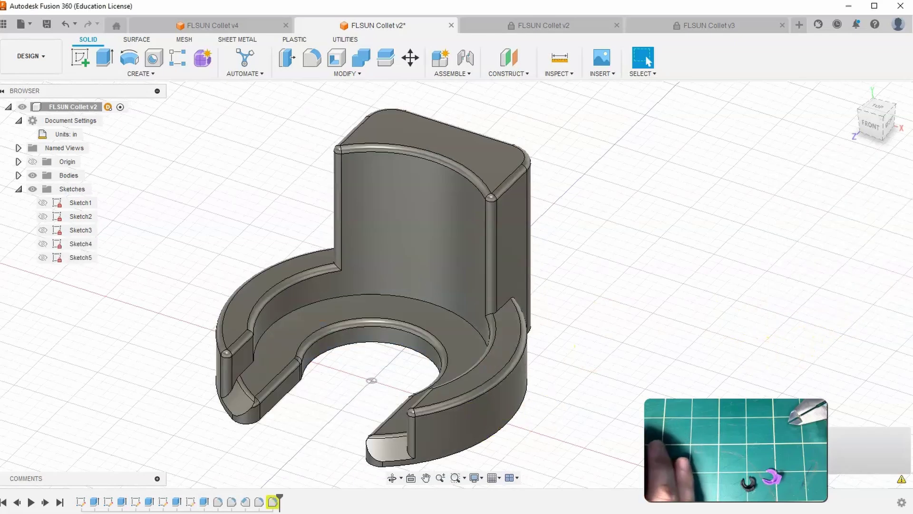
Delete the last edge fillet, Fillet7, from the timeline
left_click(270, 503)
right_click(273, 504)
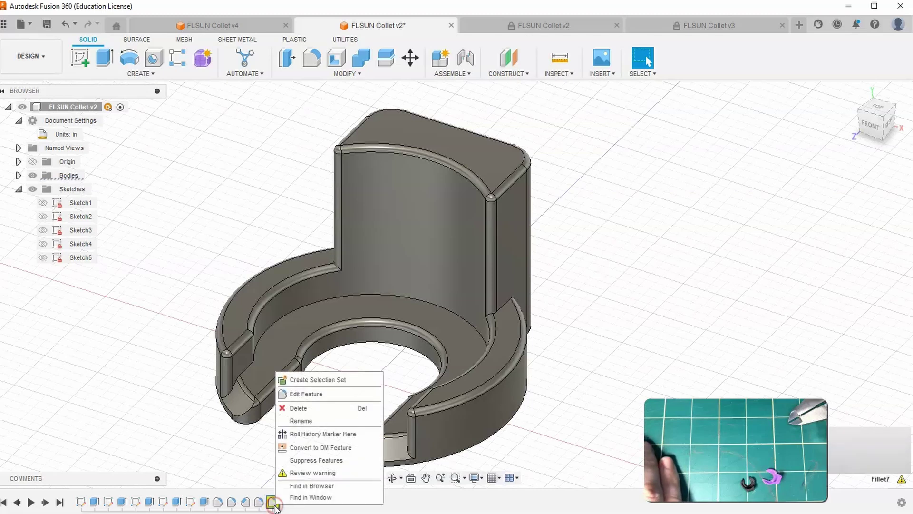
left_click(290, 406)
scroll(333, 407, "down", 2)
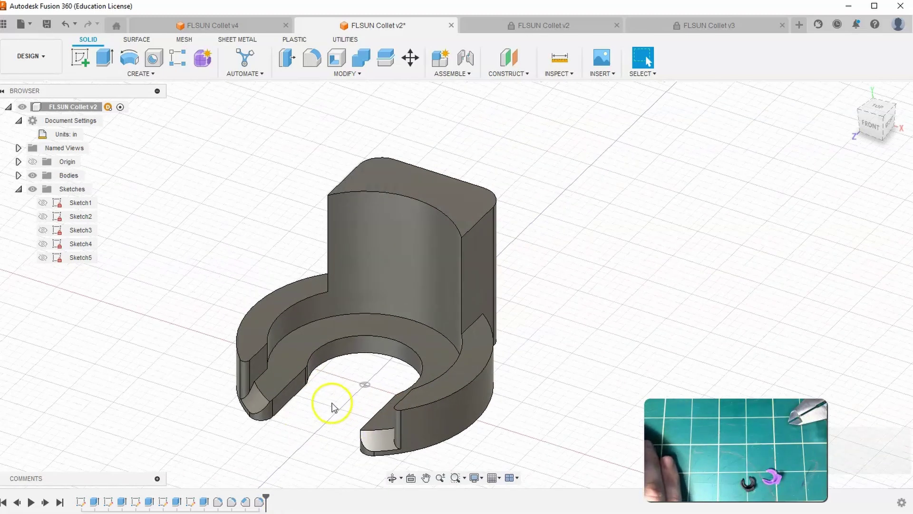
Fillet the exposed edges of the ring, inner opening and upright tab again with a 1 mm radius
left_click(310, 58)
left_click(326, 351)
left_click(271, 326)
left_click(444, 373)
scroll(371, 433, "up", 2)
scroll(370, 431, "up", 4)
scroll(318, 395, "down", 3)
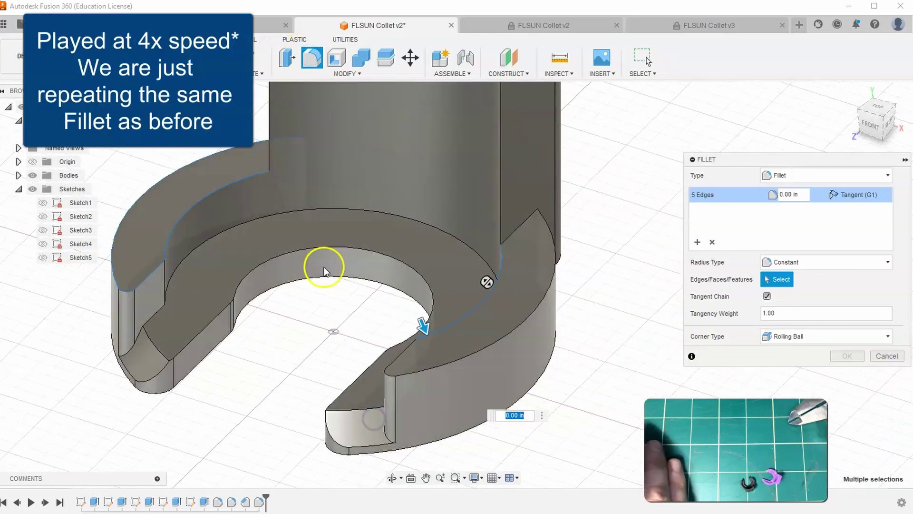
left_click(359, 248)
scroll(274, 317, "down", 3)
left_click(401, 214)
left_click(351, 112)
left_click(733, 191)
type("1 mm")
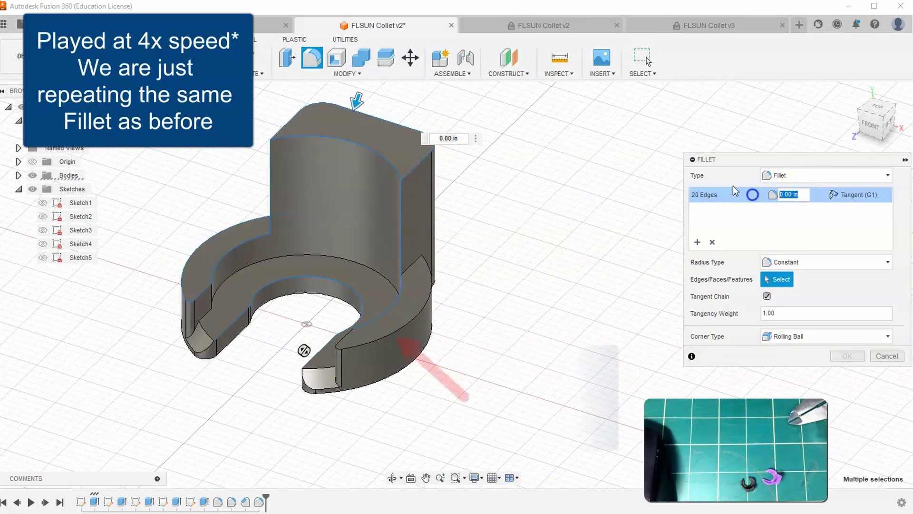
key("Return")
Save the revised clip as another version and export the design for slicing
left_click(47, 23)
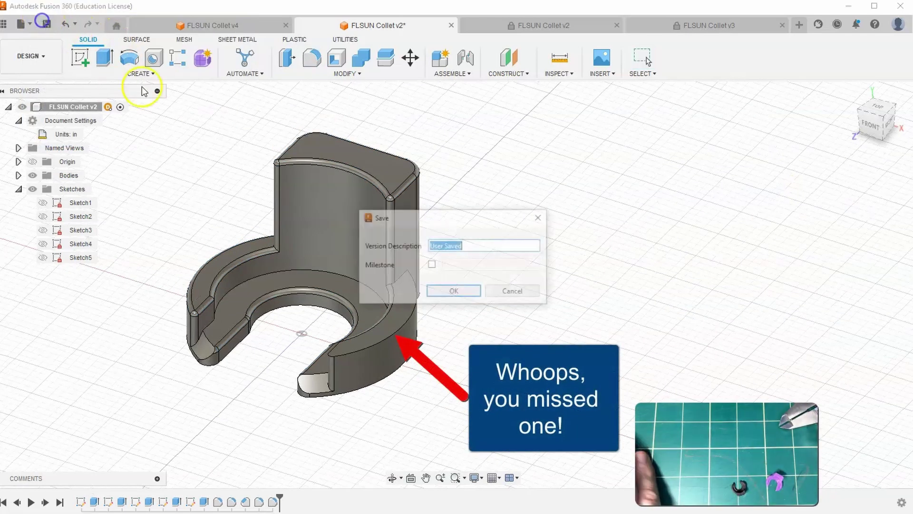
left_click(457, 292)
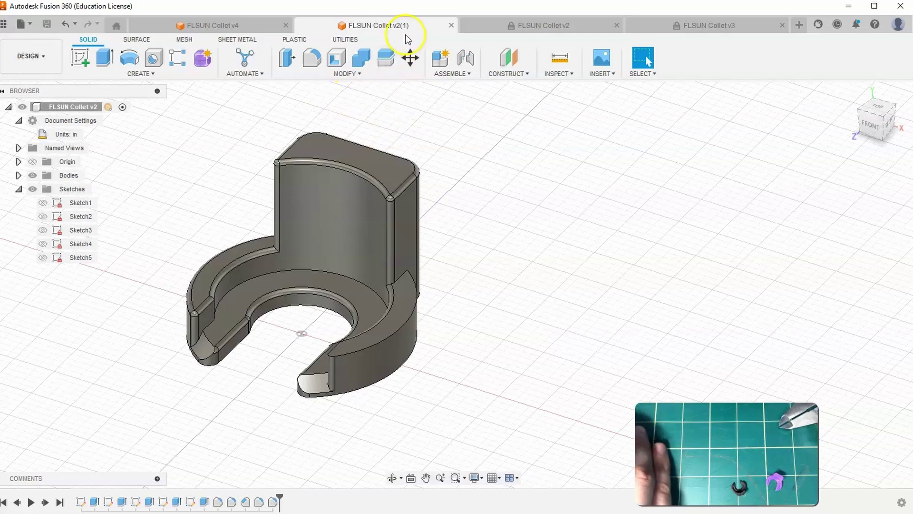
left_click(21, 25)
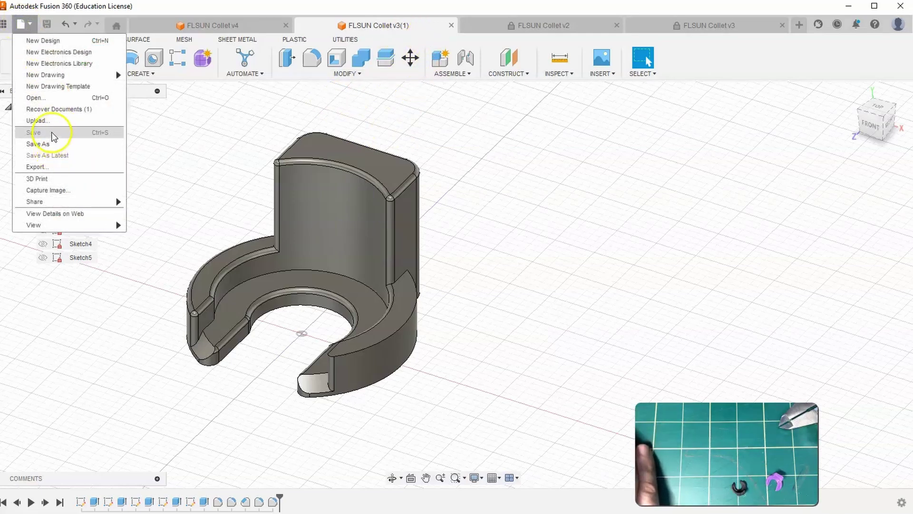
left_click(52, 167)
left_click(636, 330)
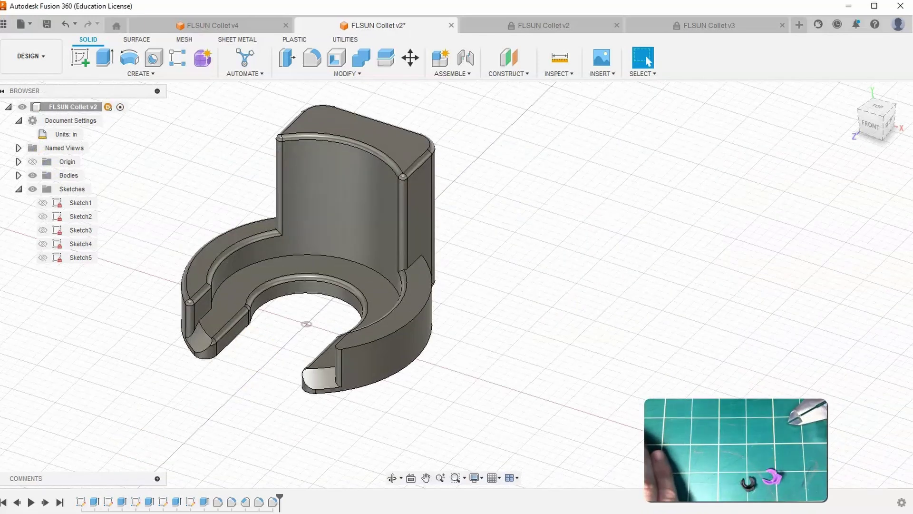
scroll(263, 433, "down", 1)
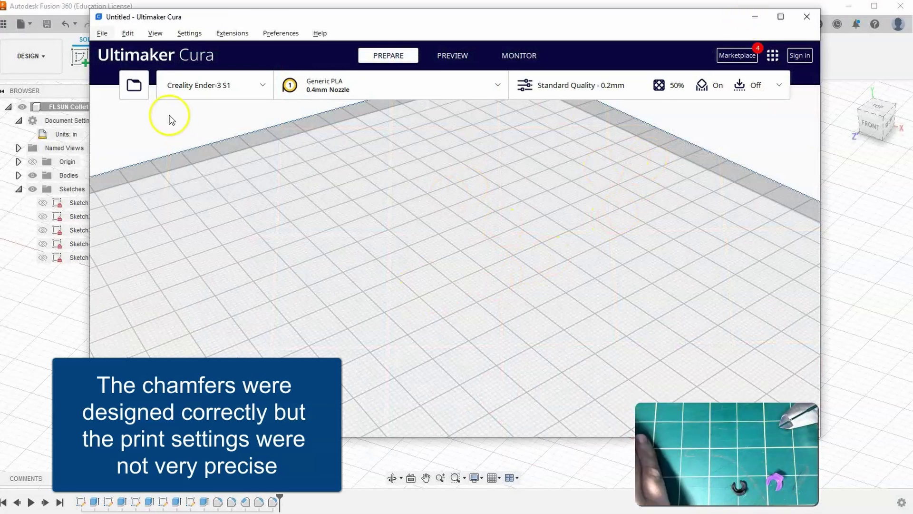
Load FLSUN Collet v3.stl into Cura and lay the clip flat on the build plate on its ring's underside
left_click(135, 85)
double_click(244, 124)
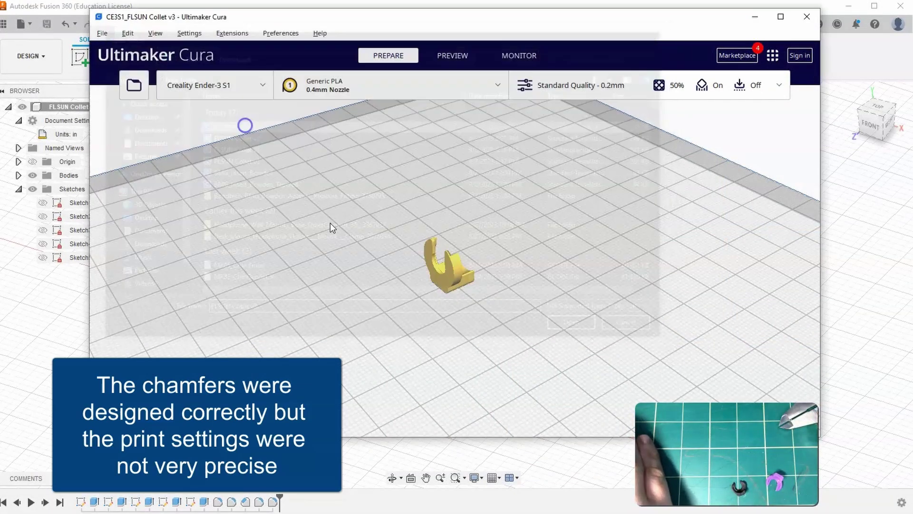
right_click_drag(539, 274, 518, 269)
left_click(436, 253)
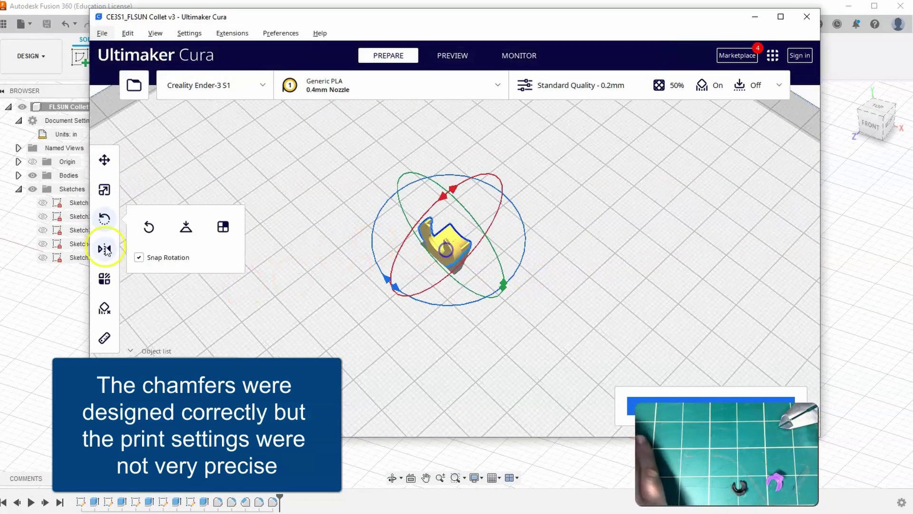
left_click(102, 191)
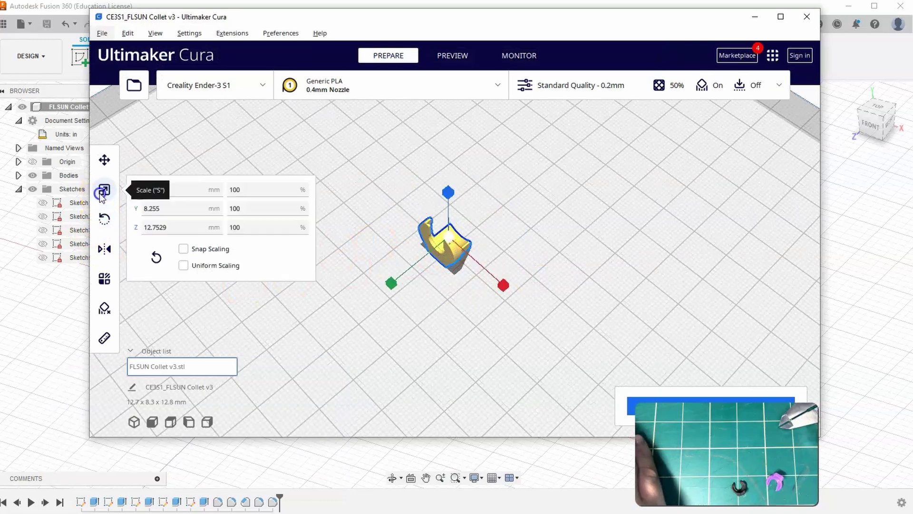
left_click(104, 219)
left_click(223, 227)
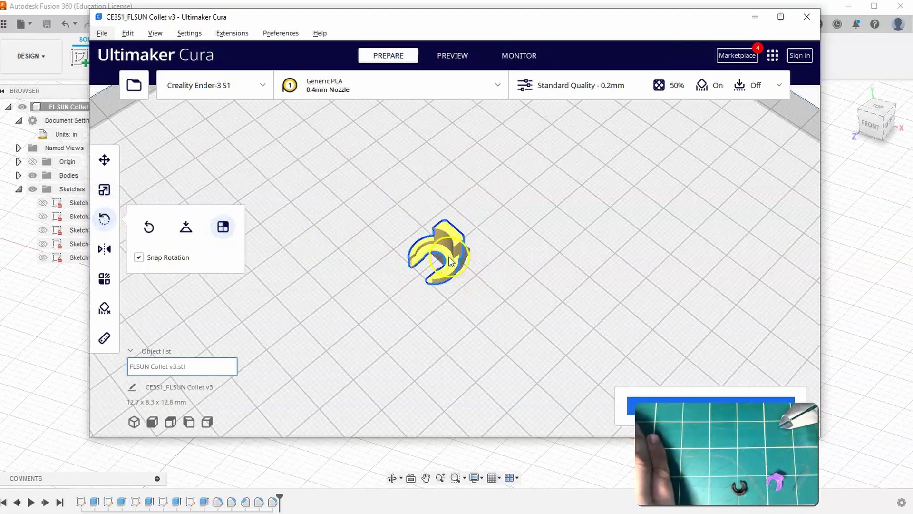
left_click(451, 261)
right_click_drag(510, 249, 516, 227)
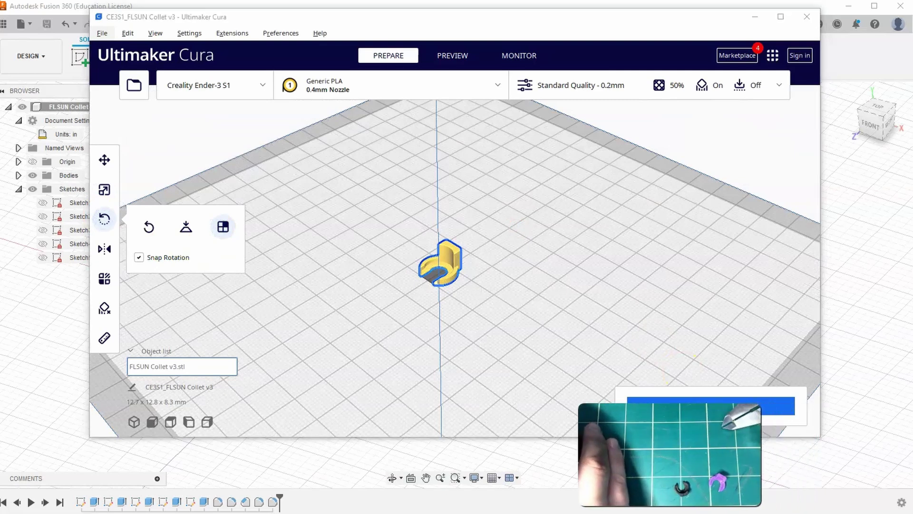
Change the print profile to Super Quality - 0.12 mm, keeping the customized support, adhesion and infill settings
left_click(588, 92)
left_click(627, 143)
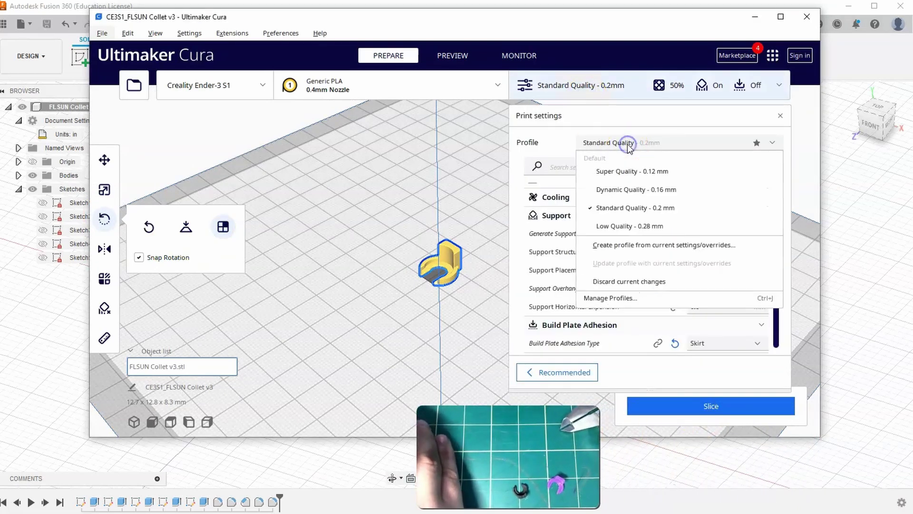
left_click(657, 174)
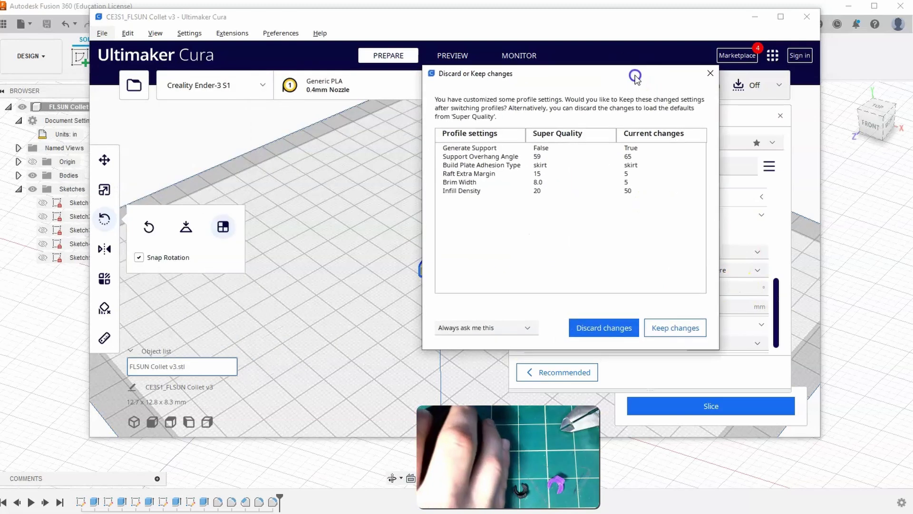
left_click(681, 325)
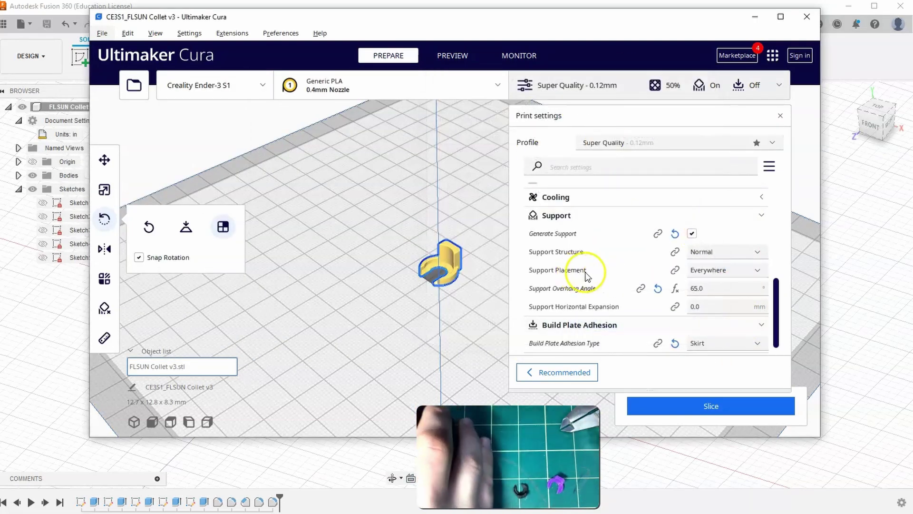
left_click(780, 116)
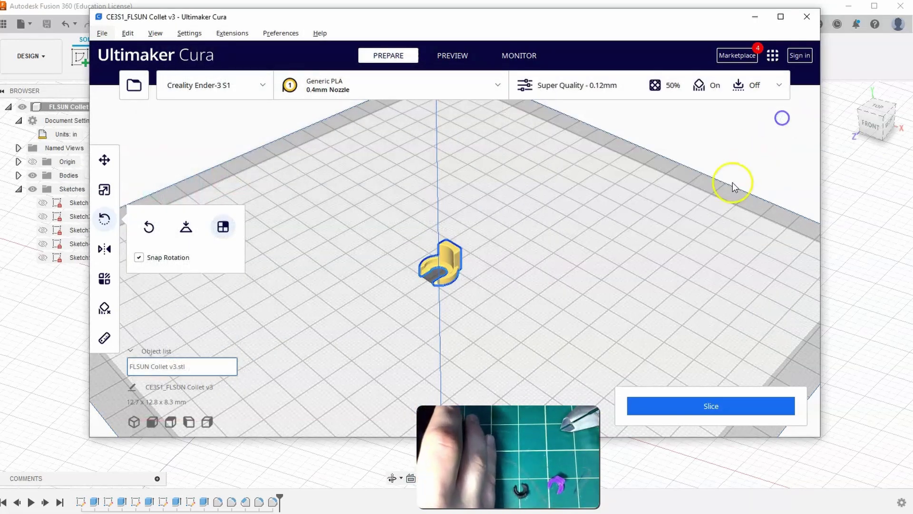
Slice the clip, examine its layers from the lowest up to the full height in the preview, and return to print preparation
left_click(709, 406)
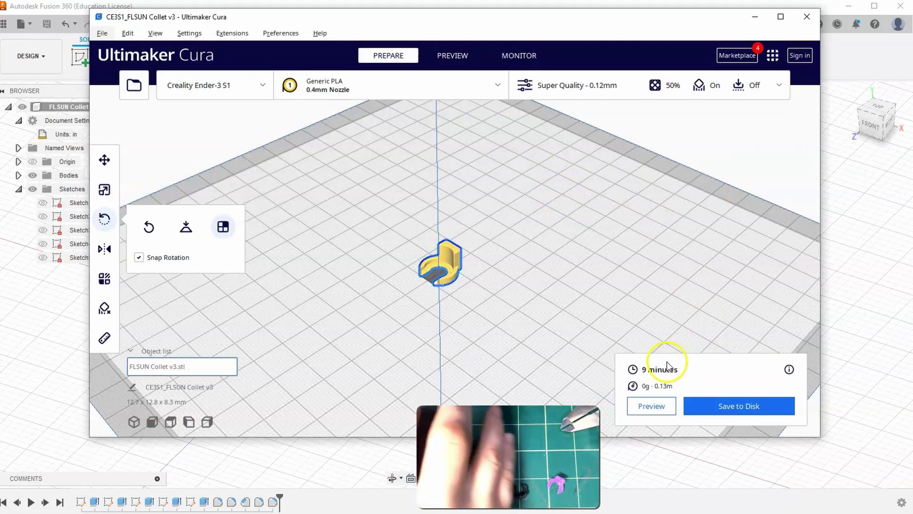
left_click(450, 56)
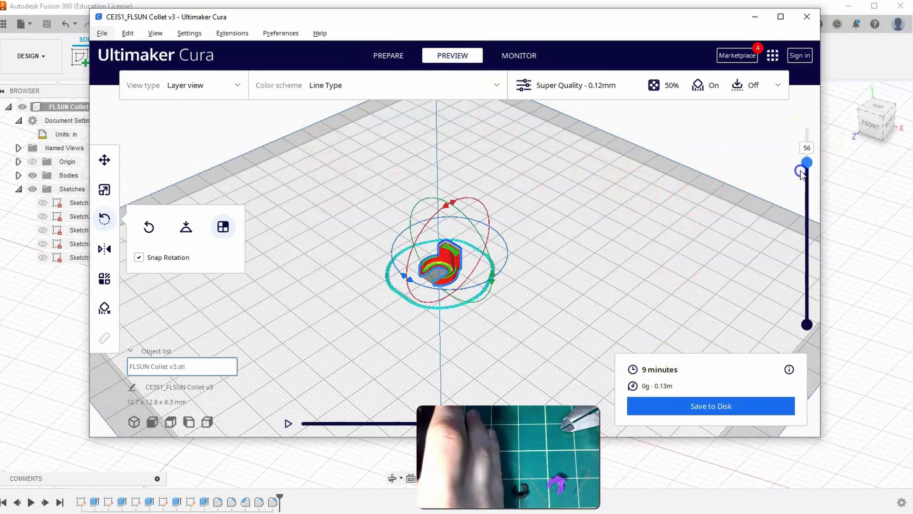
left_click_drag(785, 244, 780, 282)
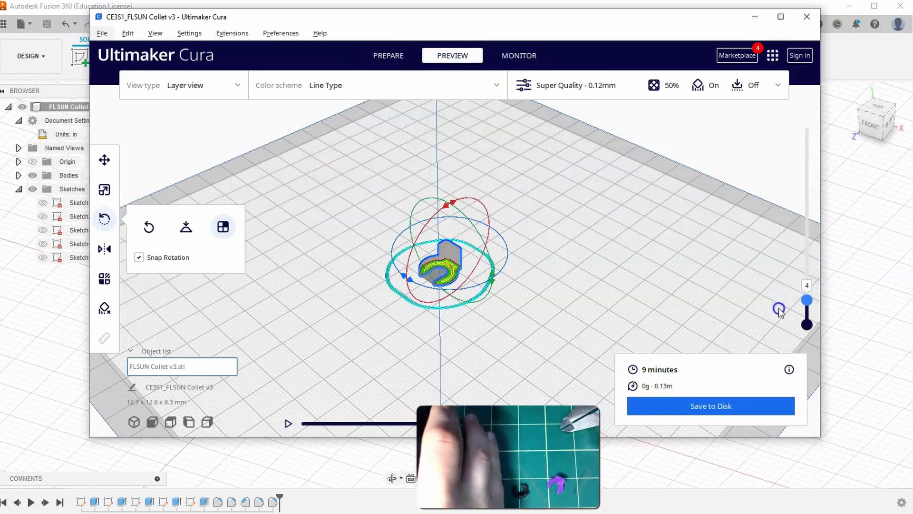
scroll(398, 246, "up", 5)
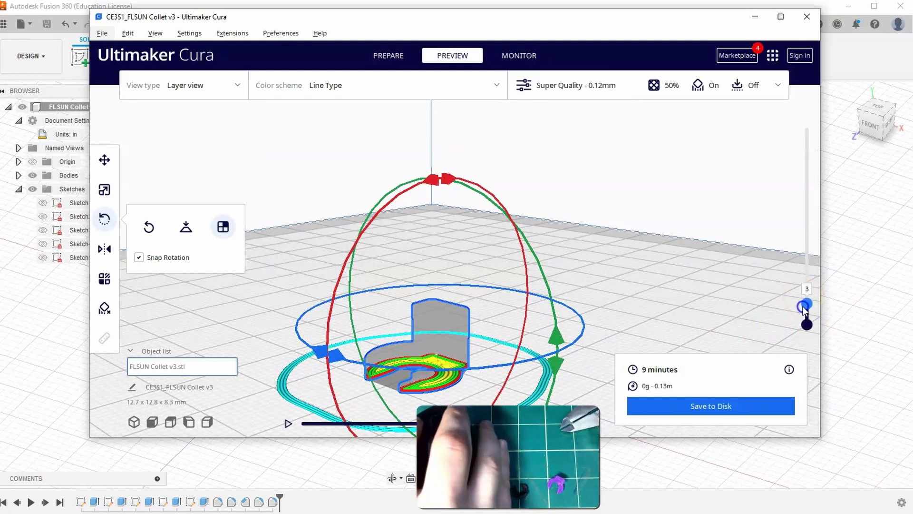
left_click_drag(807, 307, 819, 125)
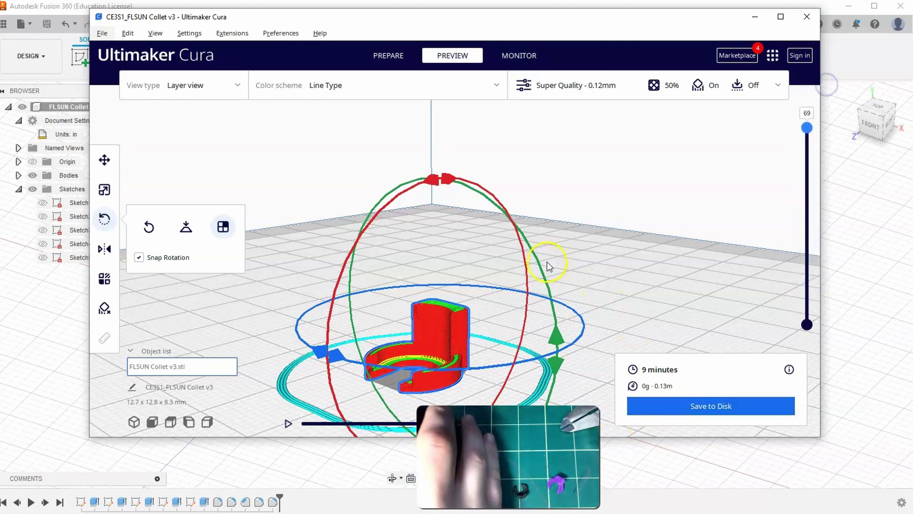
left_click(388, 54)
right_click_drag(624, 204, 584, 255)
scroll(584, 255, "down", 3)
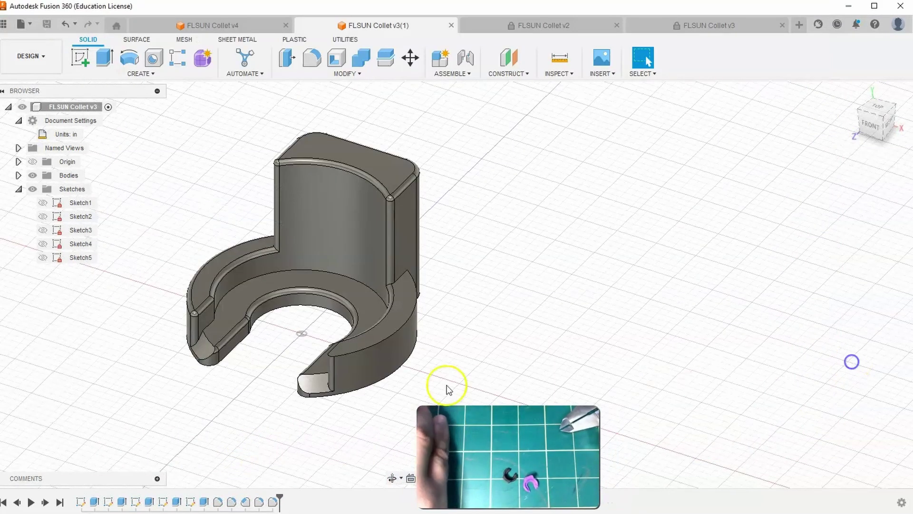
Switch to Fusion 360 and check the extrusion distances of the upright tab and the base ring without changing them
middle_click_drag(714, 271, 703, 214, "shift")
left_click_drag(548, 428, 624, 428)
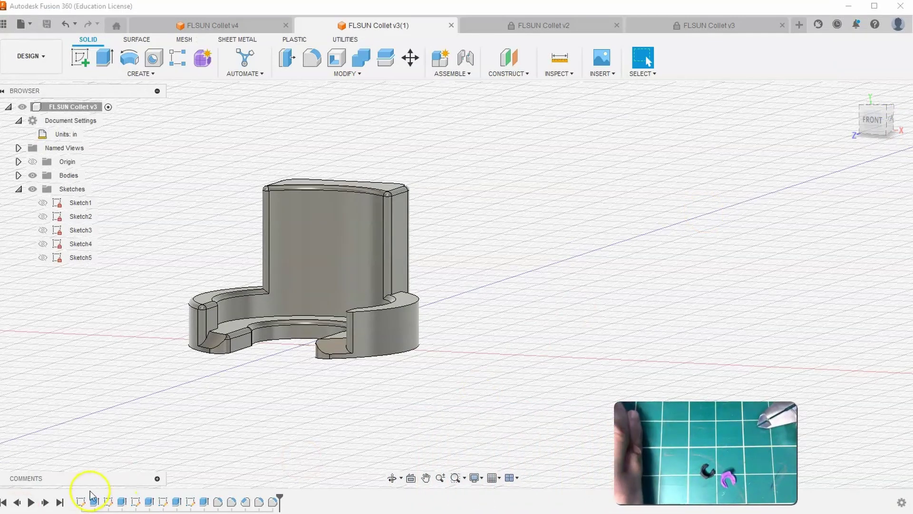
double_click(122, 504)
left_click(861, 124)
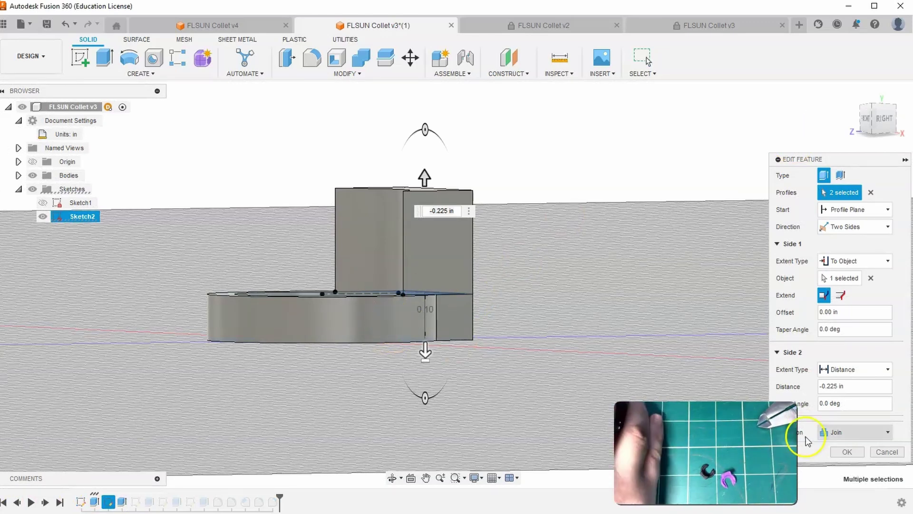
left_click(887, 451)
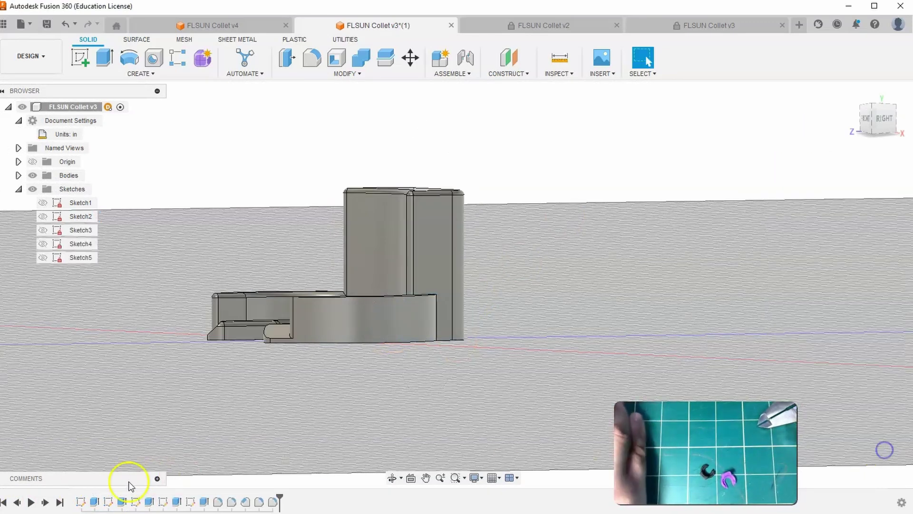
double_click(94, 502)
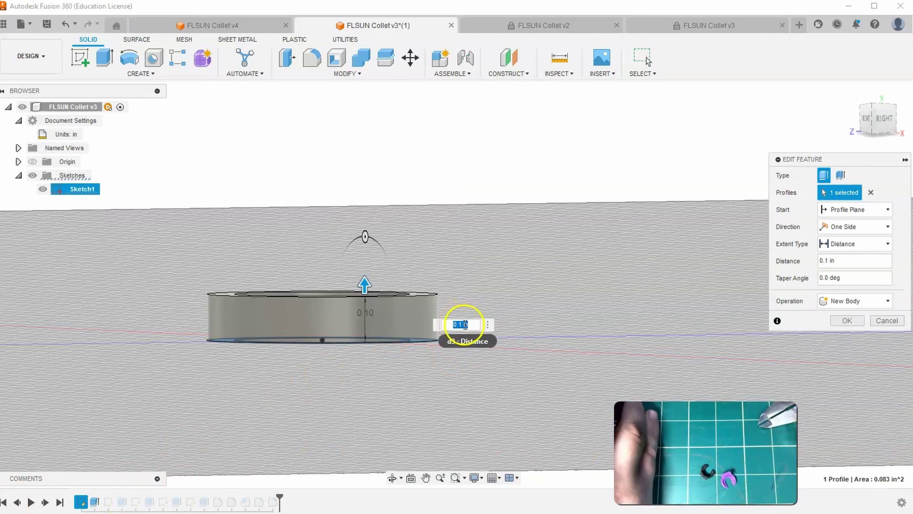
left_click(886, 321)
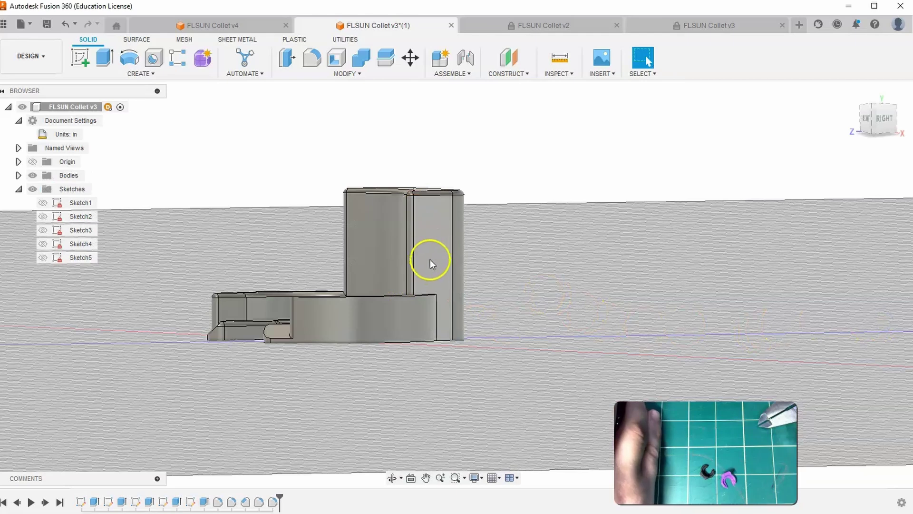
Set the Side 2 distance of the upright tab's extrusion to -0.125 in
double_click(122, 500)
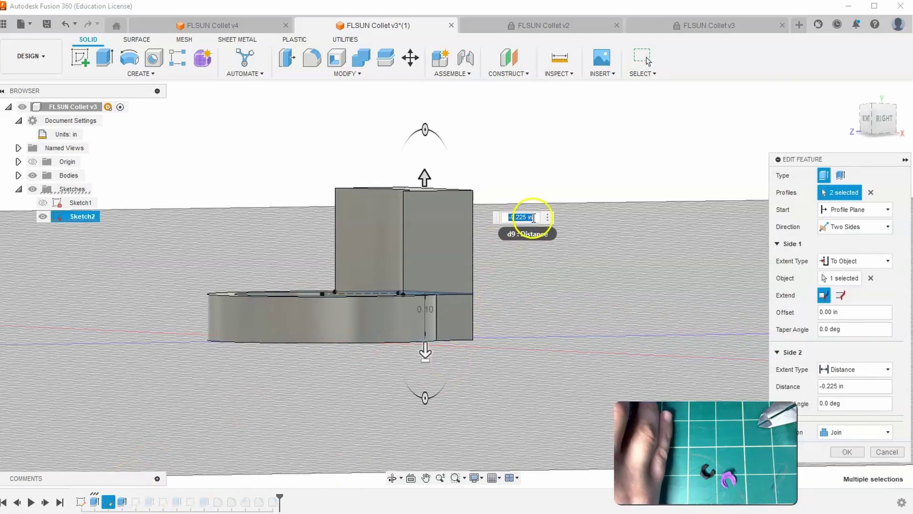
left_click(518, 217)
key("BackSpace")
type("1")
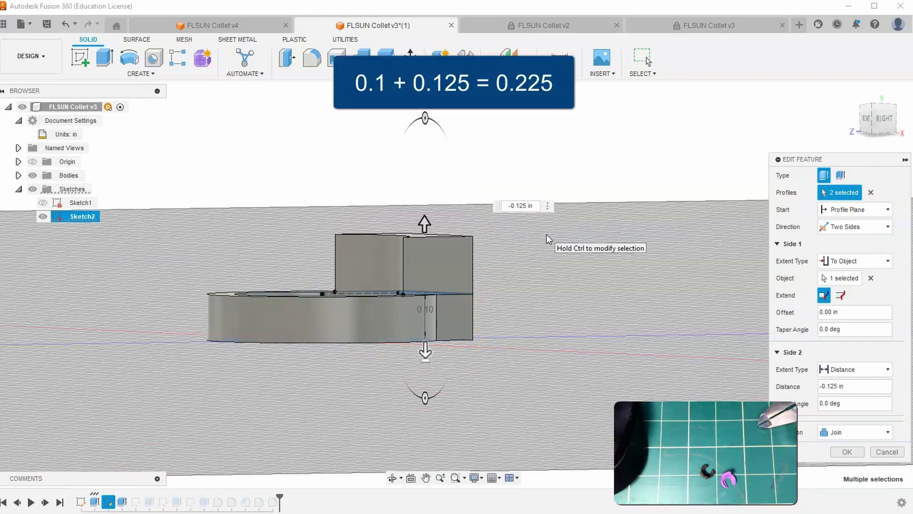
key("Return")
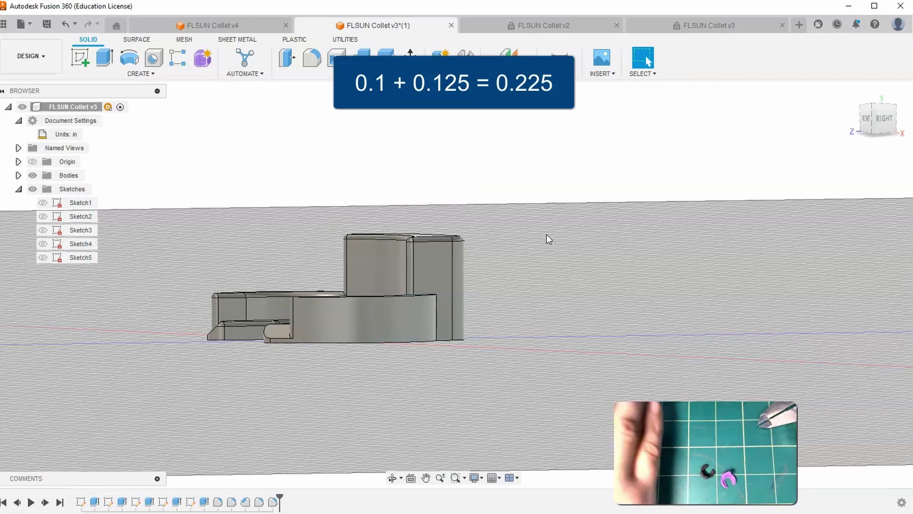
Save the clip with the shortened tab as a new version, keeping the description User Saved
left_click(852, 93)
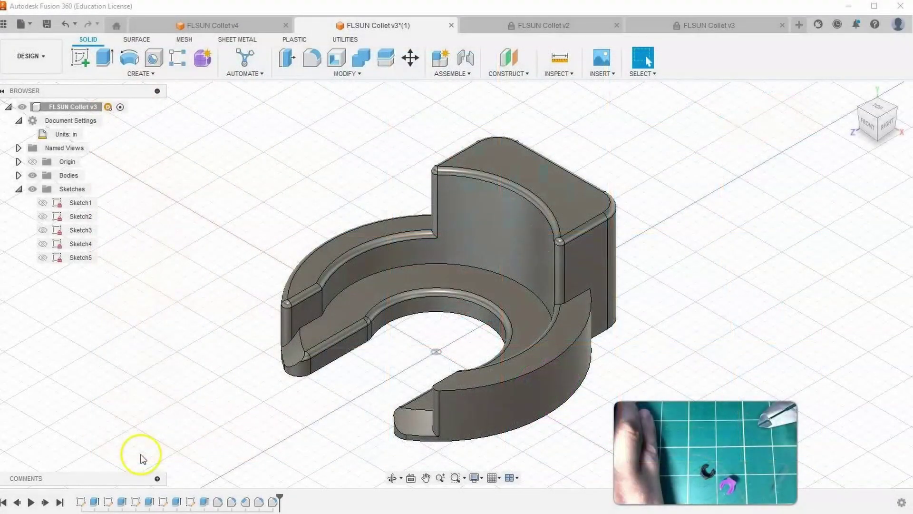
left_click(876, 120)
left_click(47, 25)
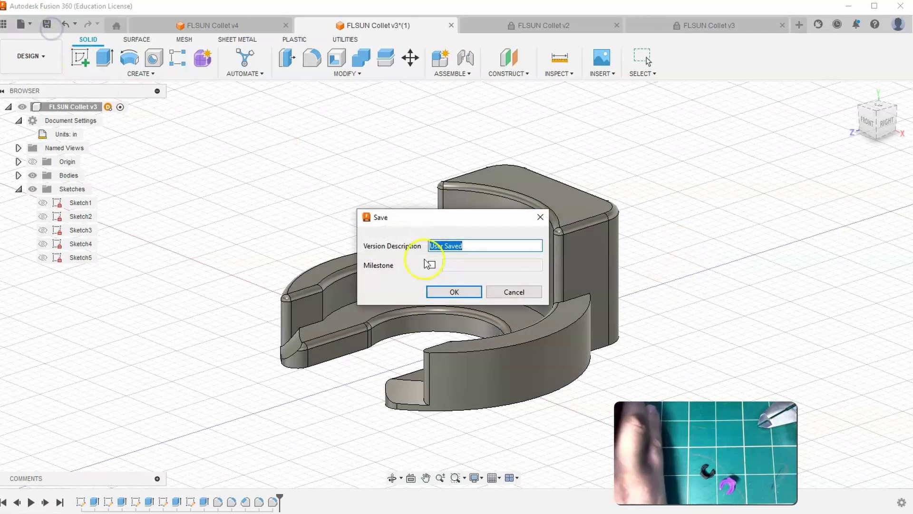
left_click(459, 295)
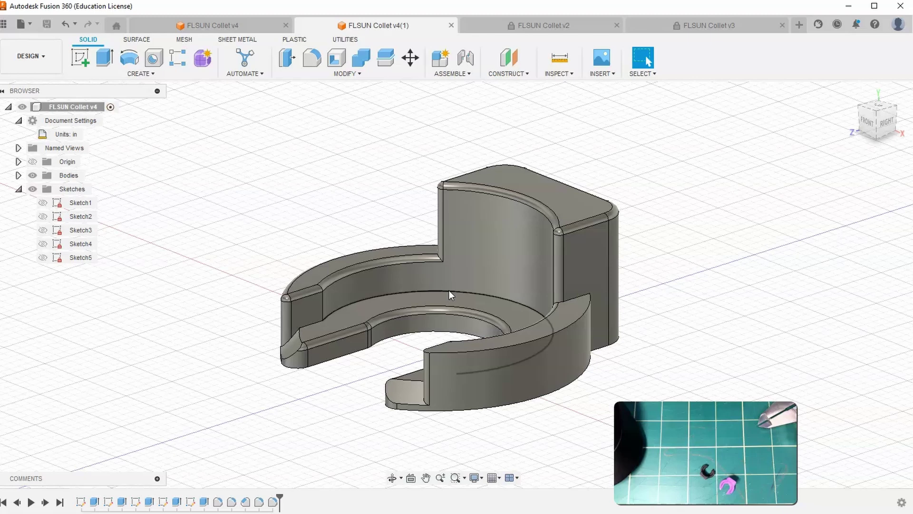
left_click(449, 290)
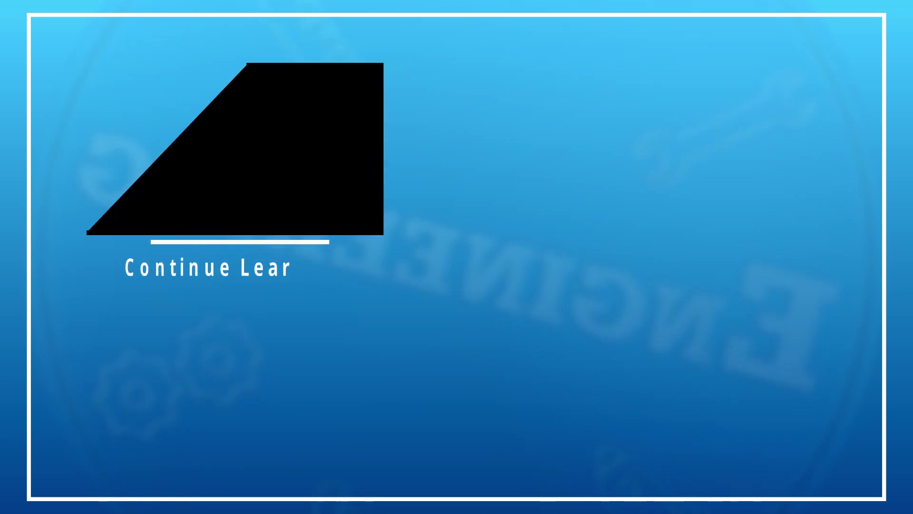